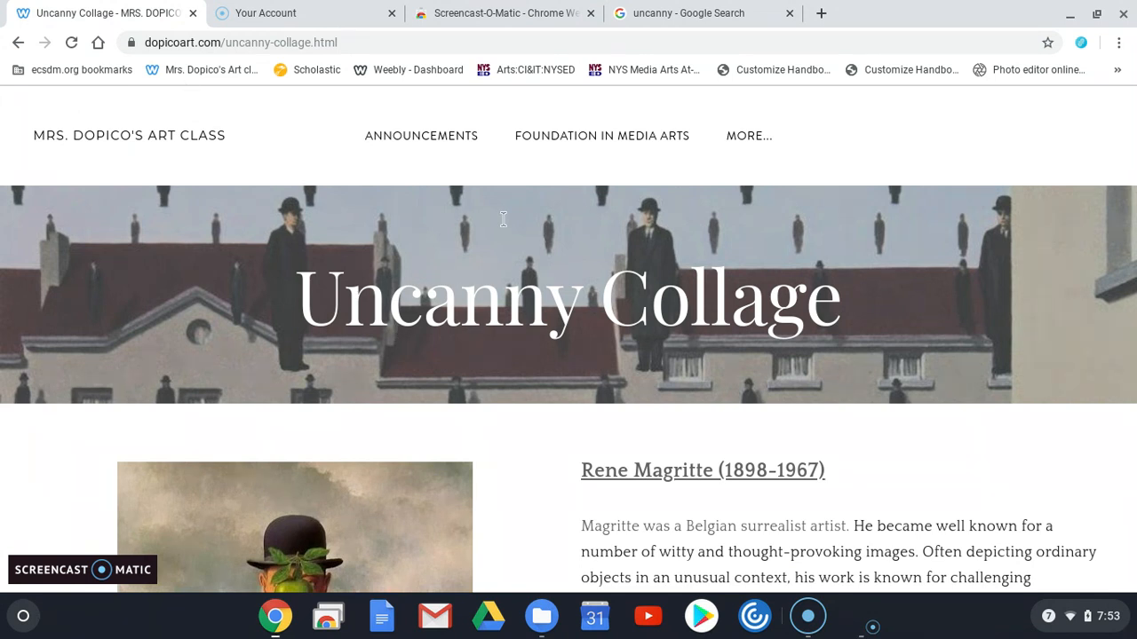
- Read the description of "The Uncanny" in the Google results, highlighting its key phrases about strangely familiar and unsettling experiences
{"action": "left_click", "coordinate": [666, 9]}
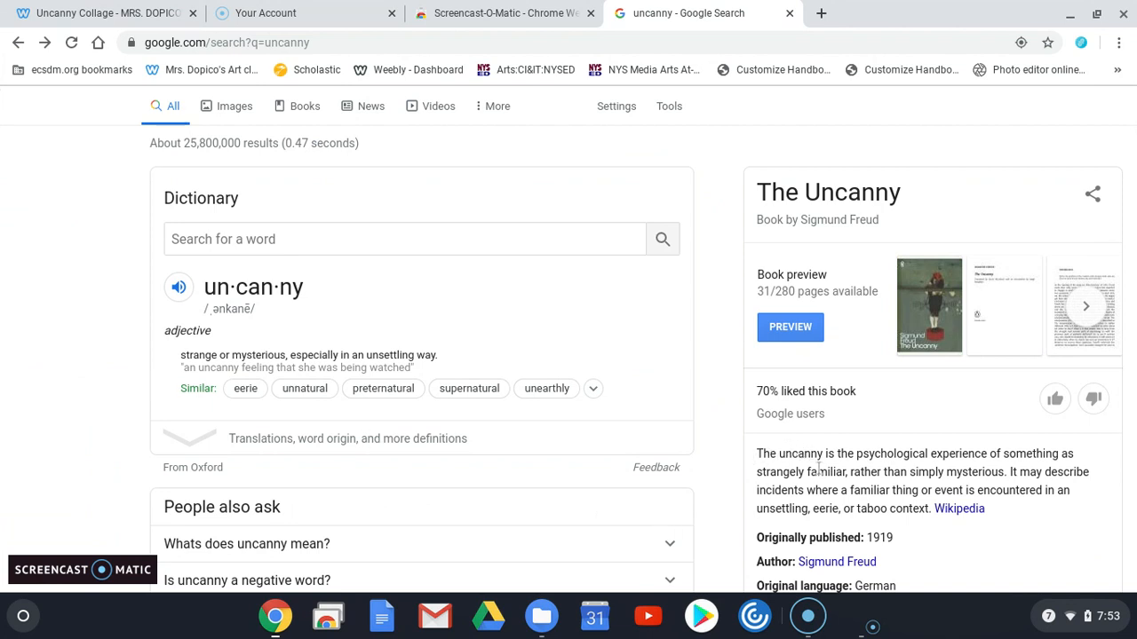
{"action": "left_click_drag", "start_coordinate": [855, 457], "coordinate": [996, 465]}
{"action": "left_click", "coordinate": [996, 465]}
{"action": "left_click_drag", "start_coordinate": [761, 475], "coordinate": [809, 472]}
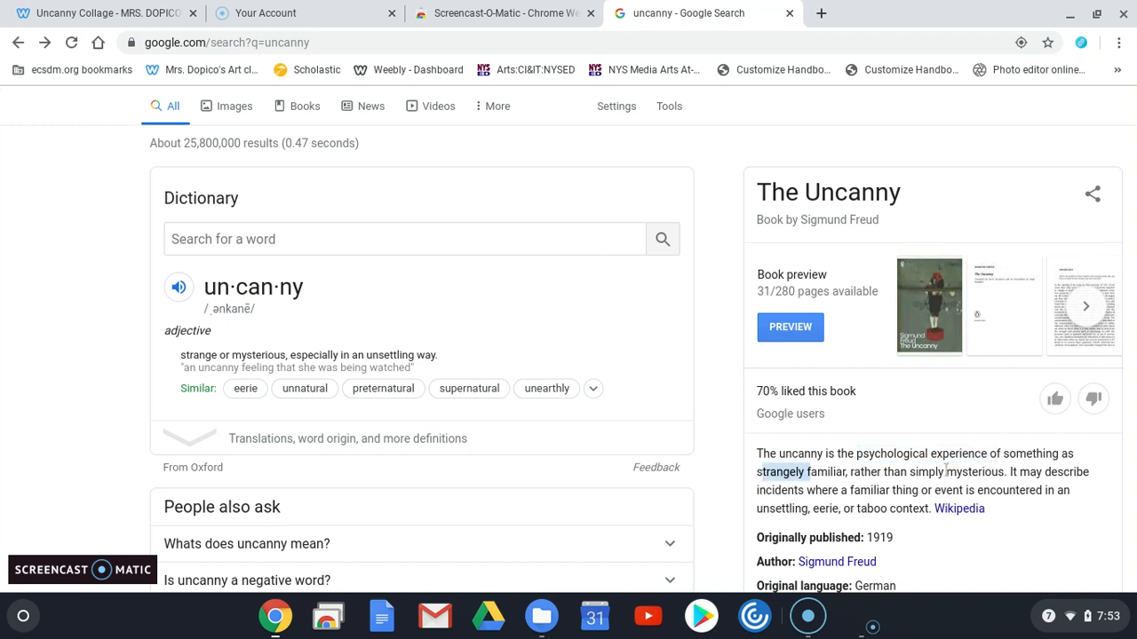
{"action": "left_click", "coordinate": [946, 470]}
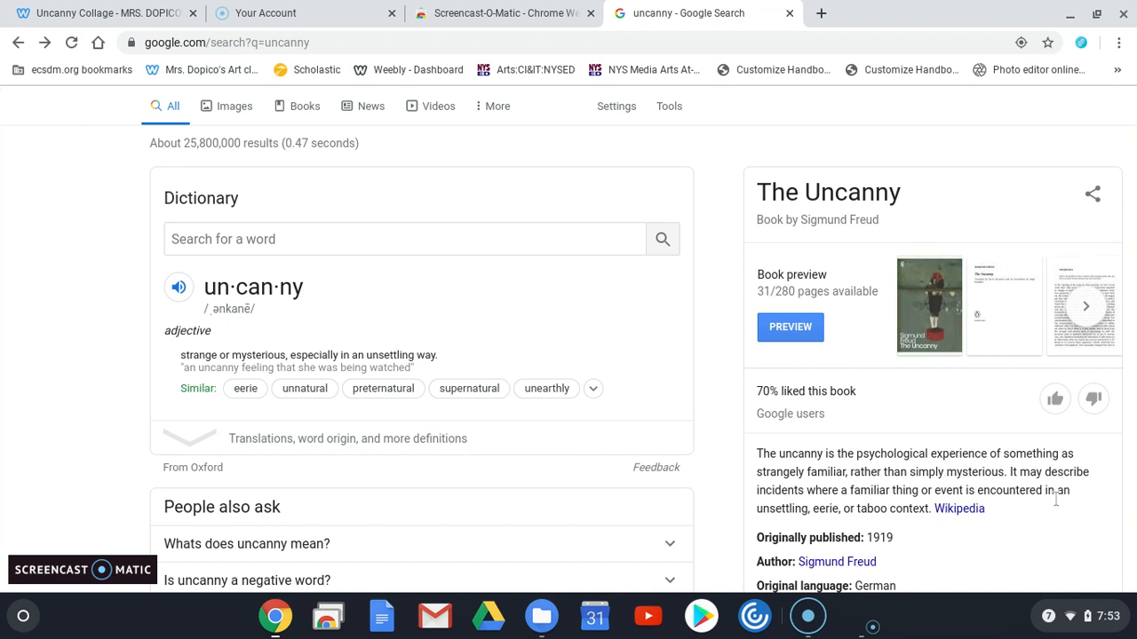
{"action": "left_click_drag", "start_coordinate": [841, 490], "coordinate": [999, 500]}
{"action": "left_click_drag", "start_coordinate": [856, 507], "coordinate": [761, 509]}
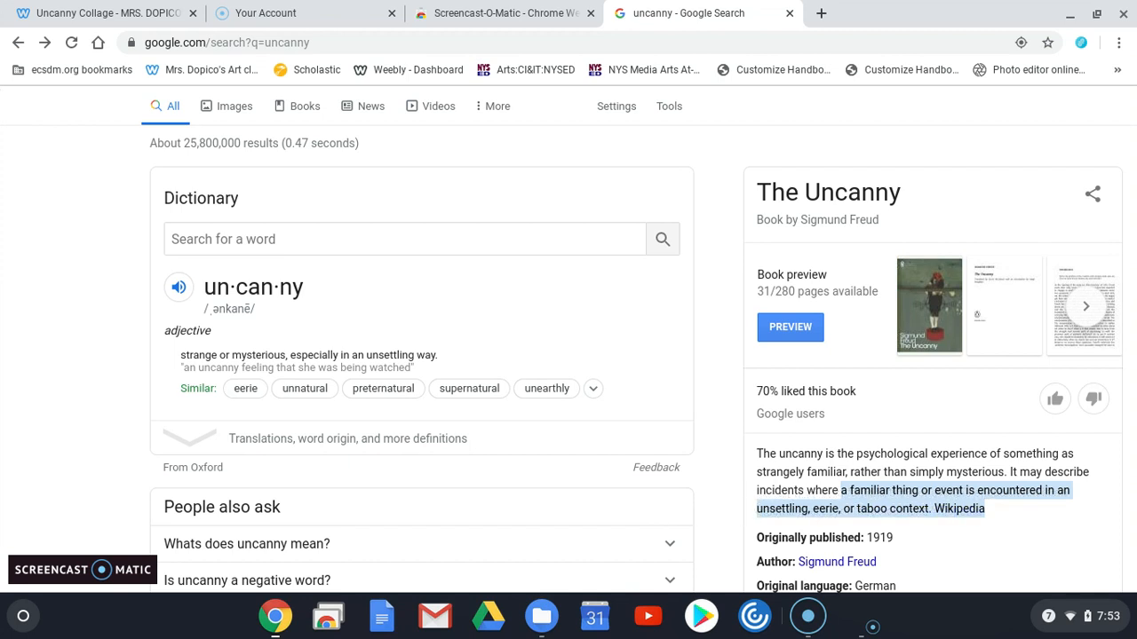
- Examine the Rene Magritte biography and the first paintings on the Uncanny Collage class page
{"action": "left_click", "coordinate": [100, 12]}
{"action": "scroll", "coordinate": [444, 333], "scroll_direction": "down", "scroll_amount": 1}
{"action": "scroll", "coordinate": [440, 339], "scroll_direction": "down", "scroll_amount": 3}
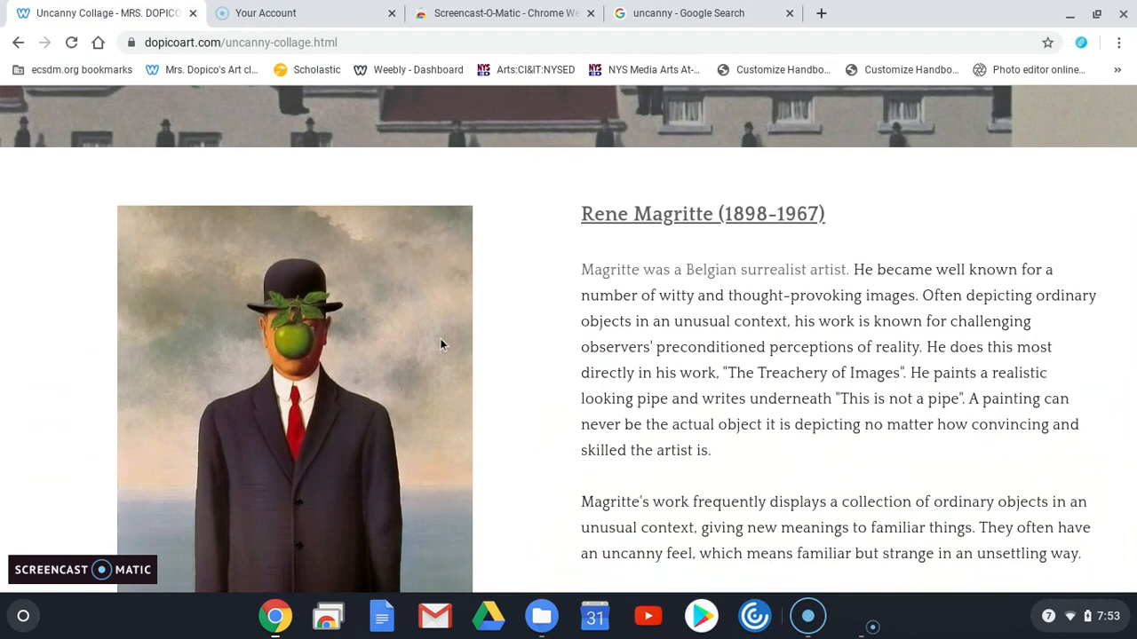
{"action": "scroll", "coordinate": [442, 345], "scroll_direction": "down", "scroll_amount": 2}
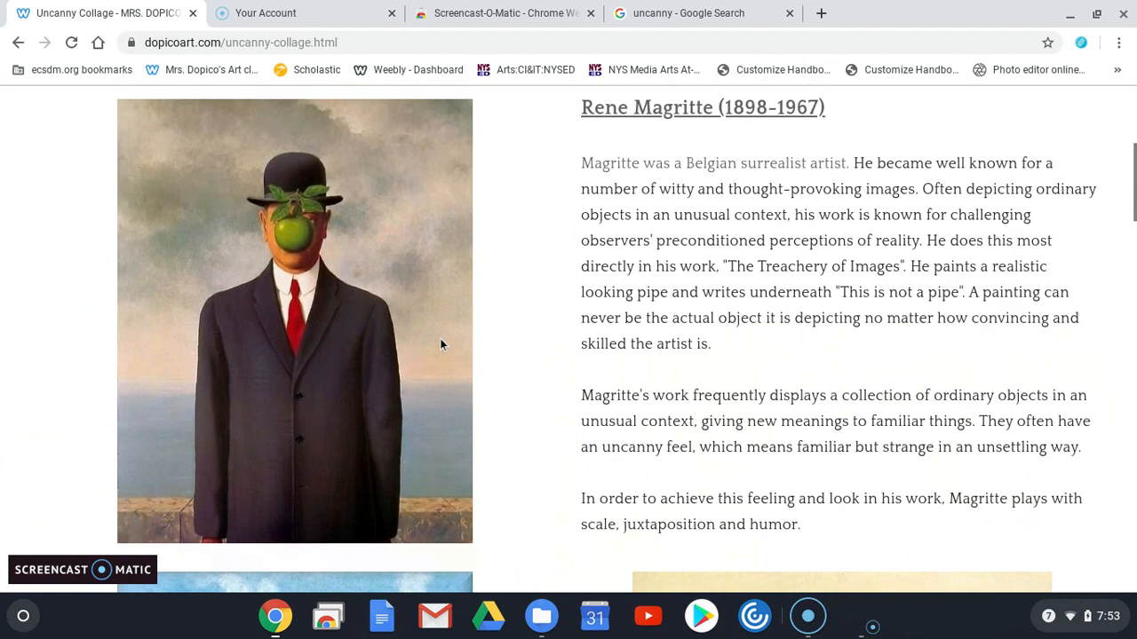
{"action": "scroll", "coordinate": [441, 344], "scroll_direction": "down", "scroll_amount": 4}
{"action": "scroll", "coordinate": [441, 345], "scroll_direction": "down", "scroll_amount": 2}
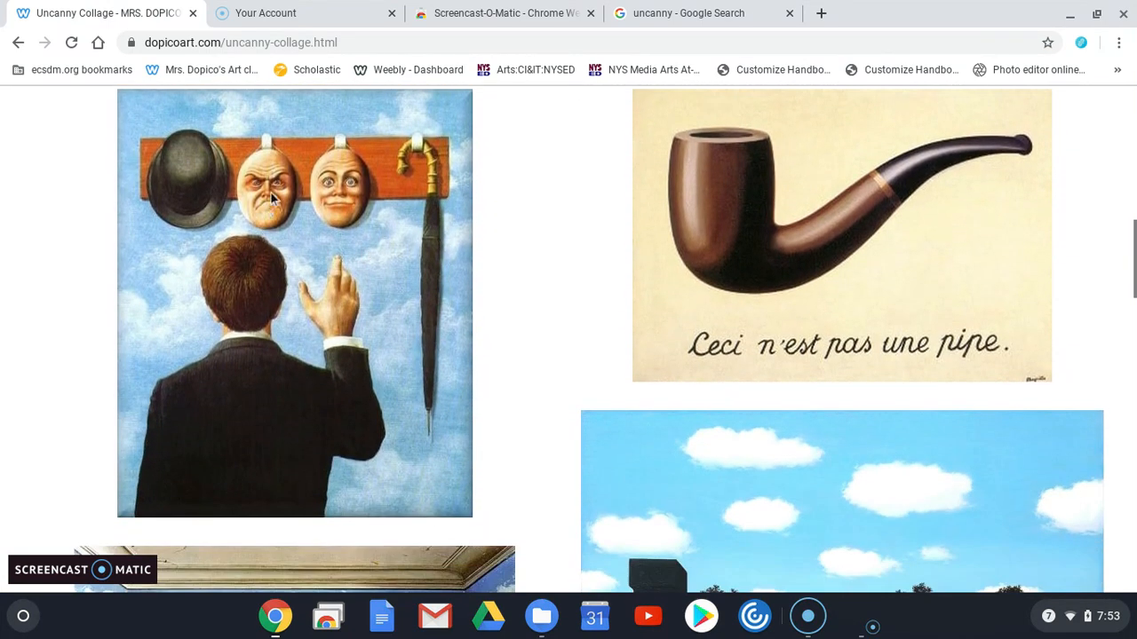
{"action": "scroll", "coordinate": [525, 451], "scroll_direction": "down", "scroll_amount": 4}
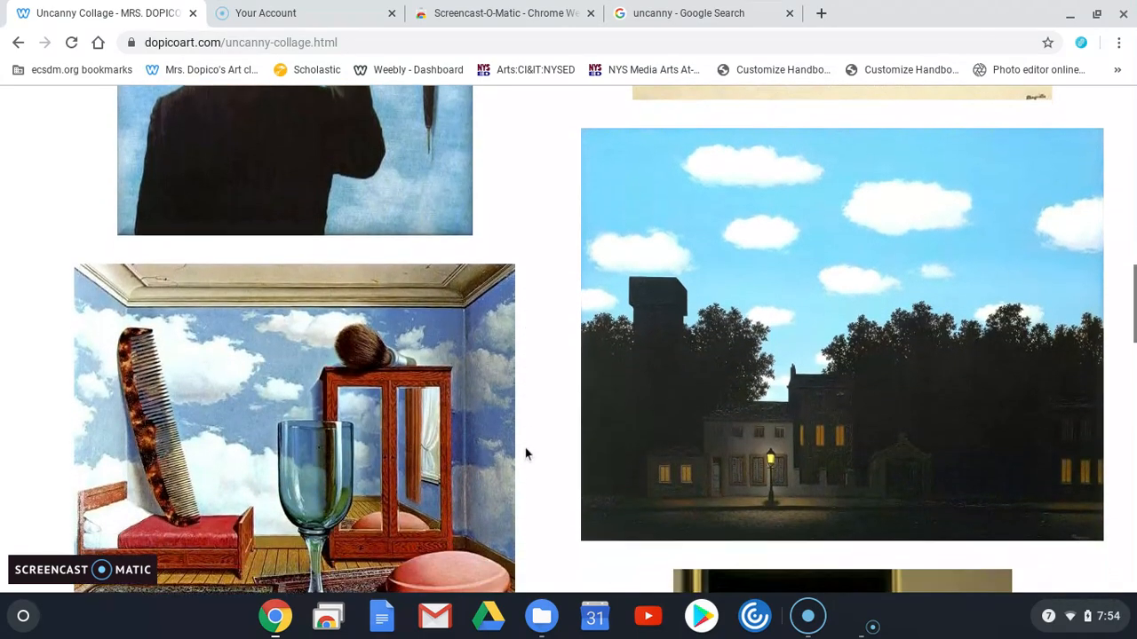
{"action": "scroll", "coordinate": [239, 421], "scroll_direction": "up", "scroll_amount": 12}
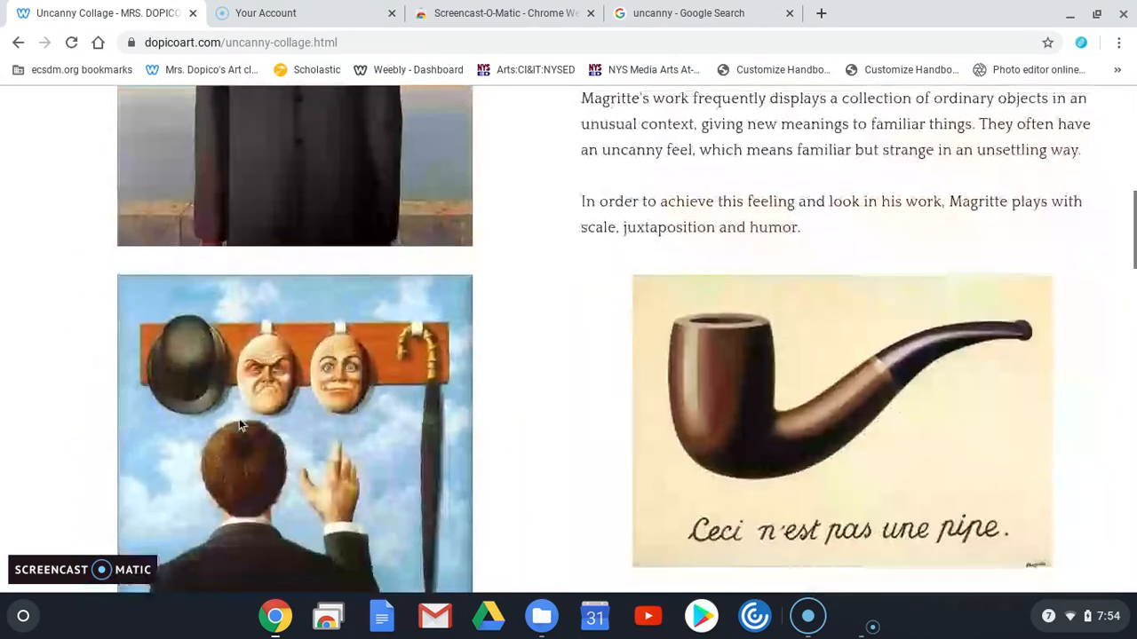
{"action": "scroll", "coordinate": [239, 425], "scroll_direction": "down", "scroll_amount": 5}
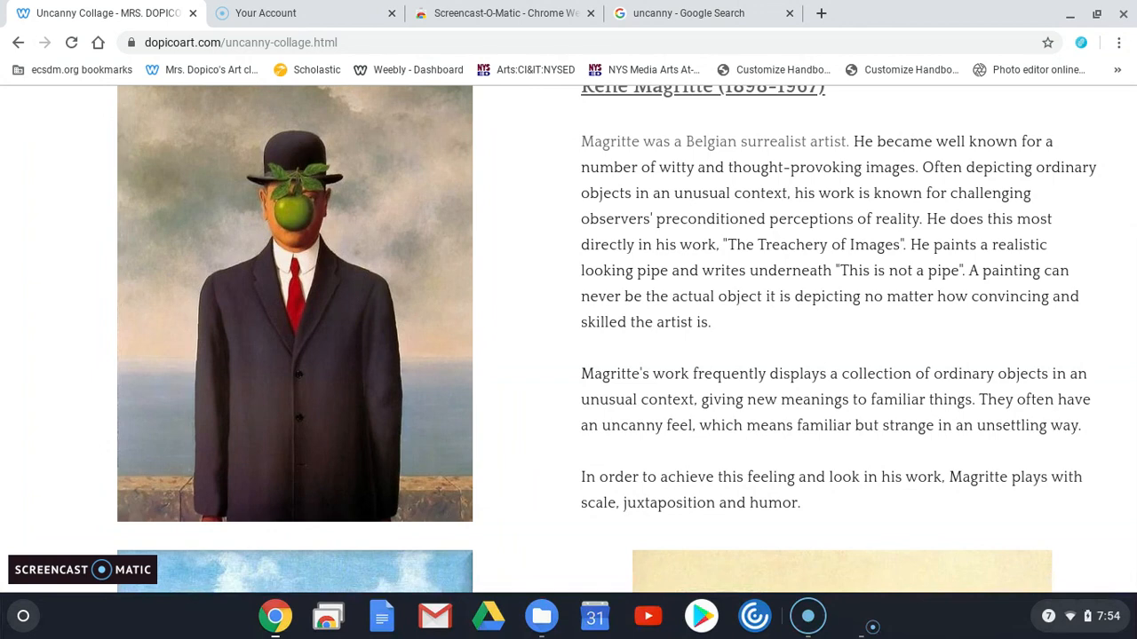
{"action": "scroll", "coordinate": [376, 453], "scroll_direction": "up", "scroll_amount": 1}
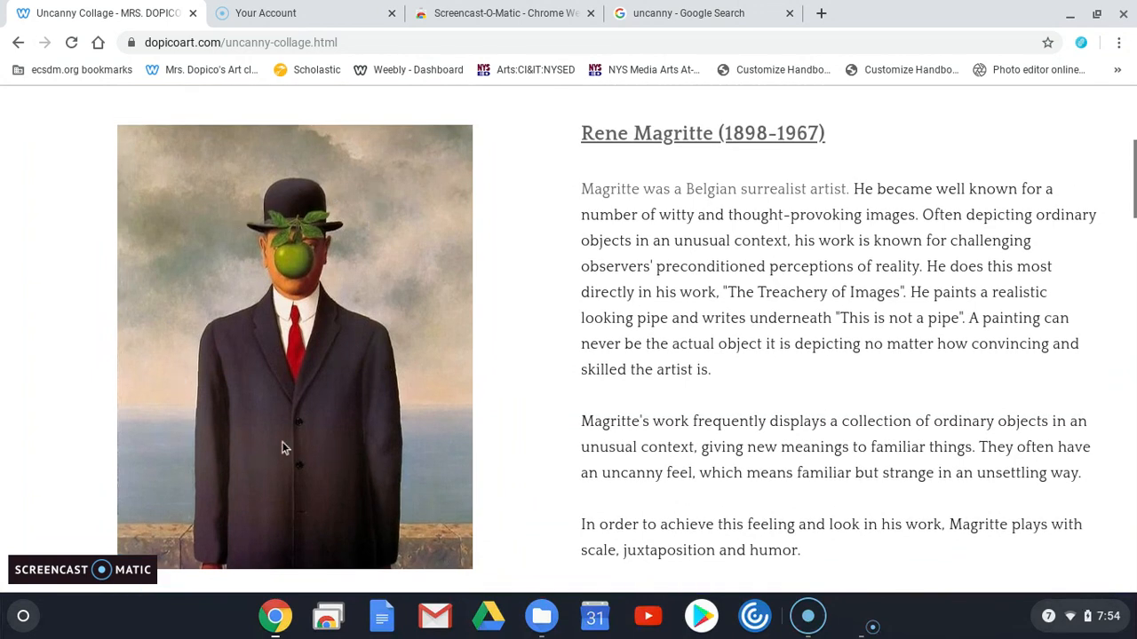
{"action": "scroll", "coordinate": [283, 438], "scroll_direction": "down", "scroll_amount": 1}
{"action": "scroll", "coordinate": [374, 235], "scroll_direction": "up", "scroll_amount": 1}
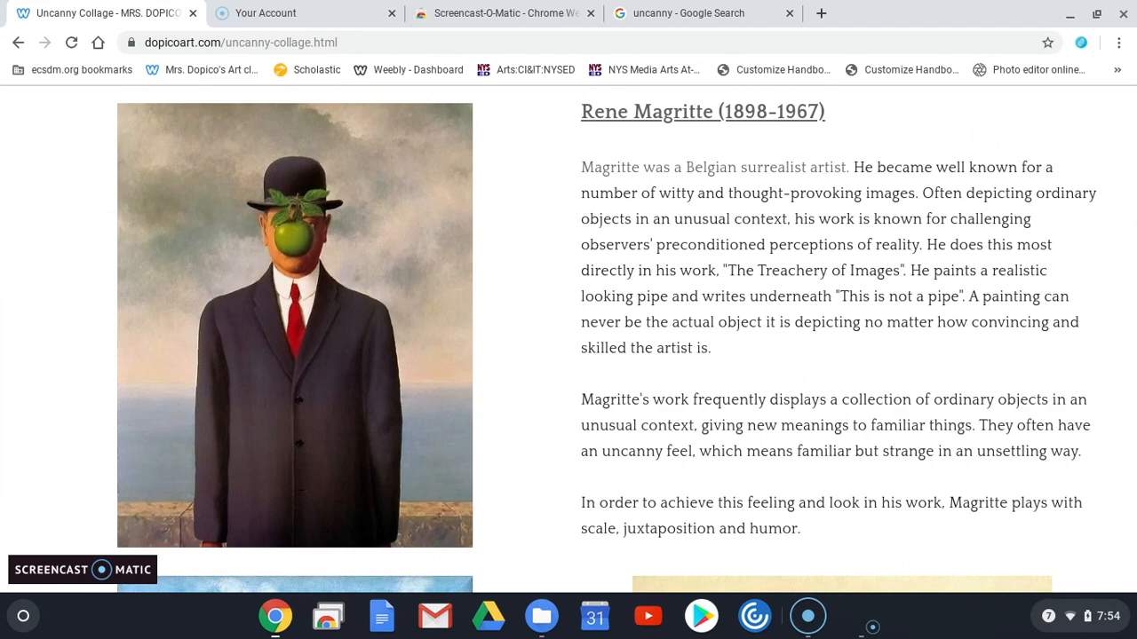
- Review the remaining Magritte paintings on the class page and read the "Your Assignment" requirements with the example collage
{"action": "scroll", "coordinate": [525, 302], "scroll_direction": "down", "scroll_amount": 3}
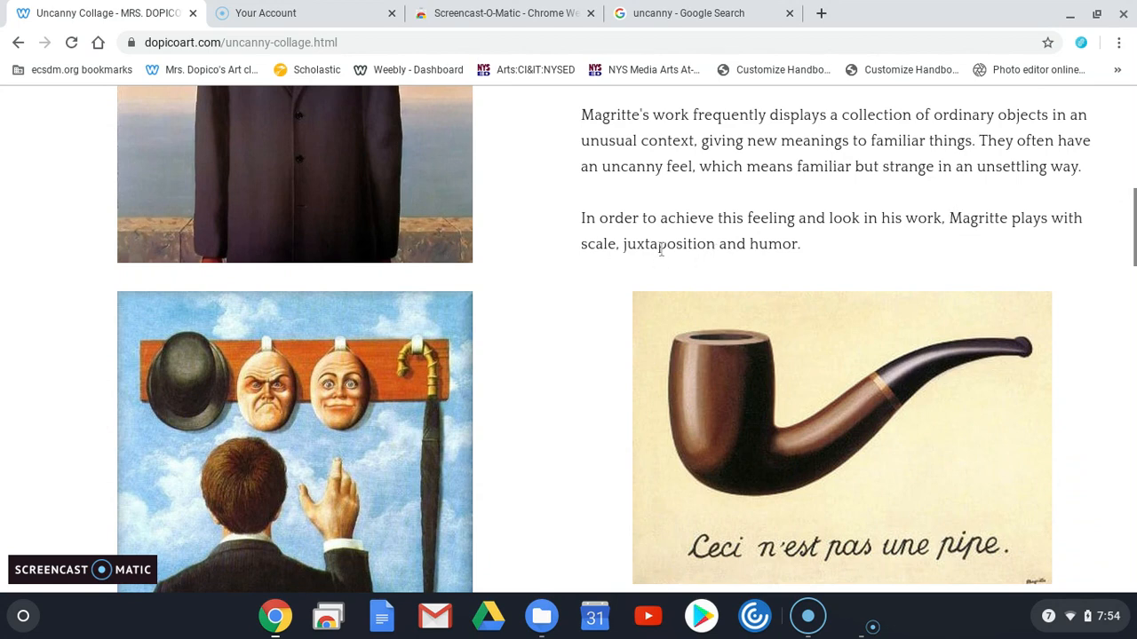
{"action": "scroll", "coordinate": [645, 282], "scroll_direction": "down", "scroll_amount": 5}
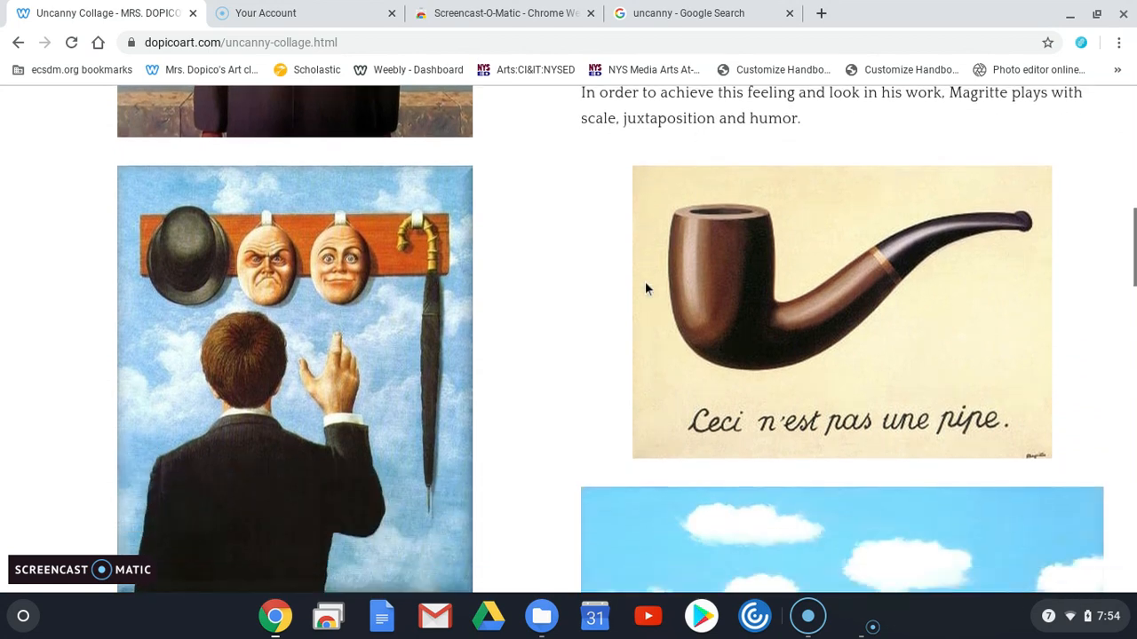
{"action": "scroll", "coordinate": [645, 281], "scroll_direction": "down", "scroll_amount": 1}
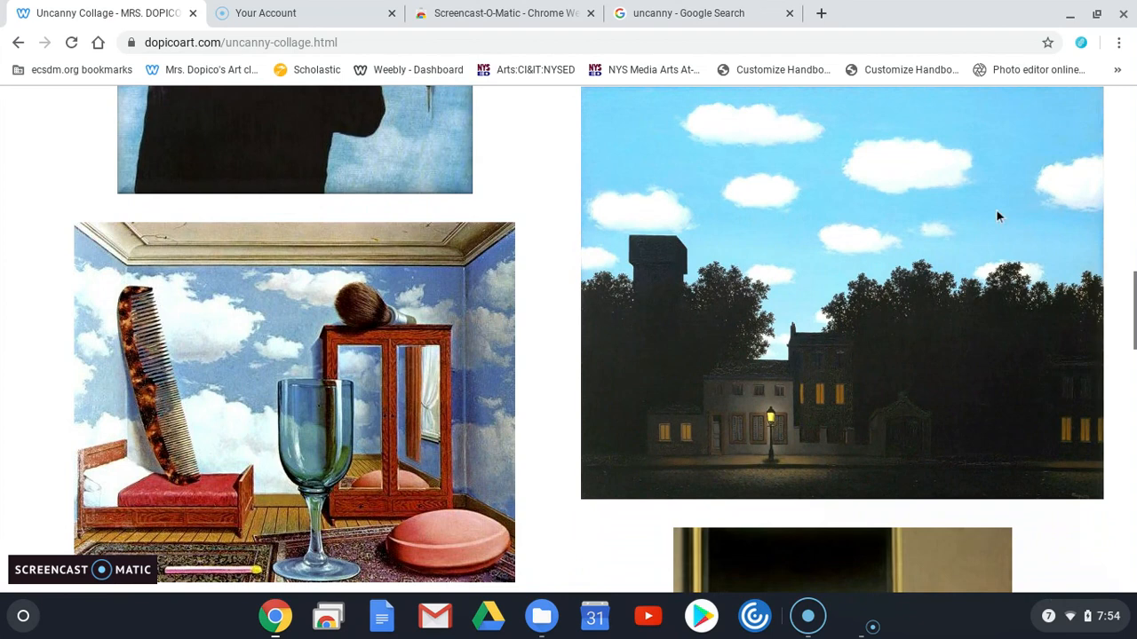
{"action": "scroll", "coordinate": [771, 305], "scroll_direction": "up", "scroll_amount": 1}
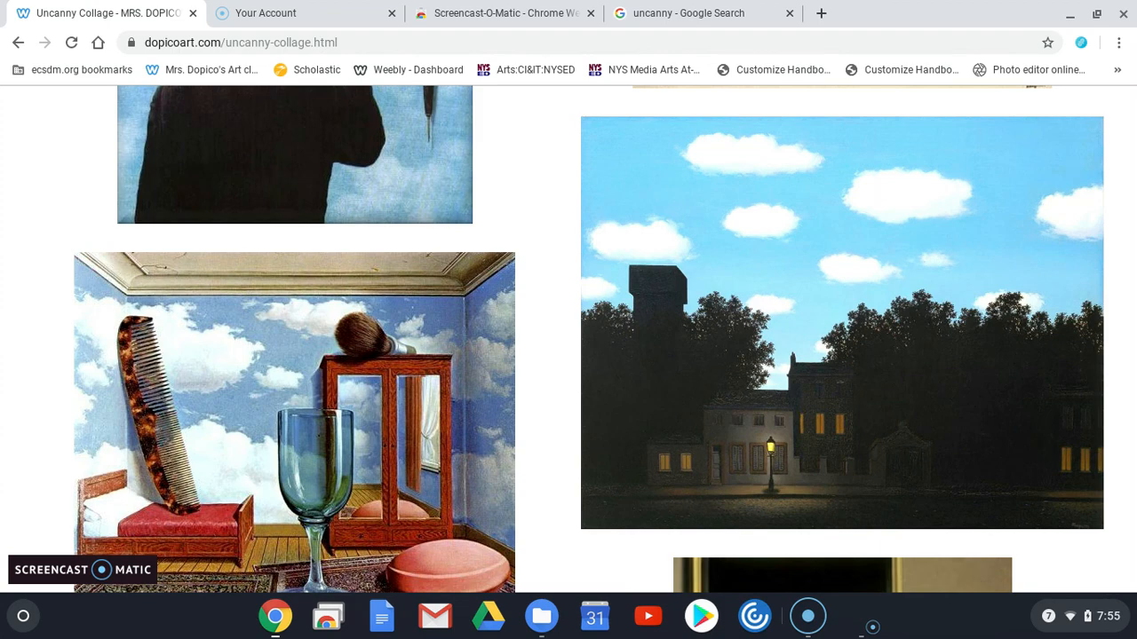
{"action": "scroll", "coordinate": [831, 316], "scroll_direction": "down", "scroll_amount": 5}
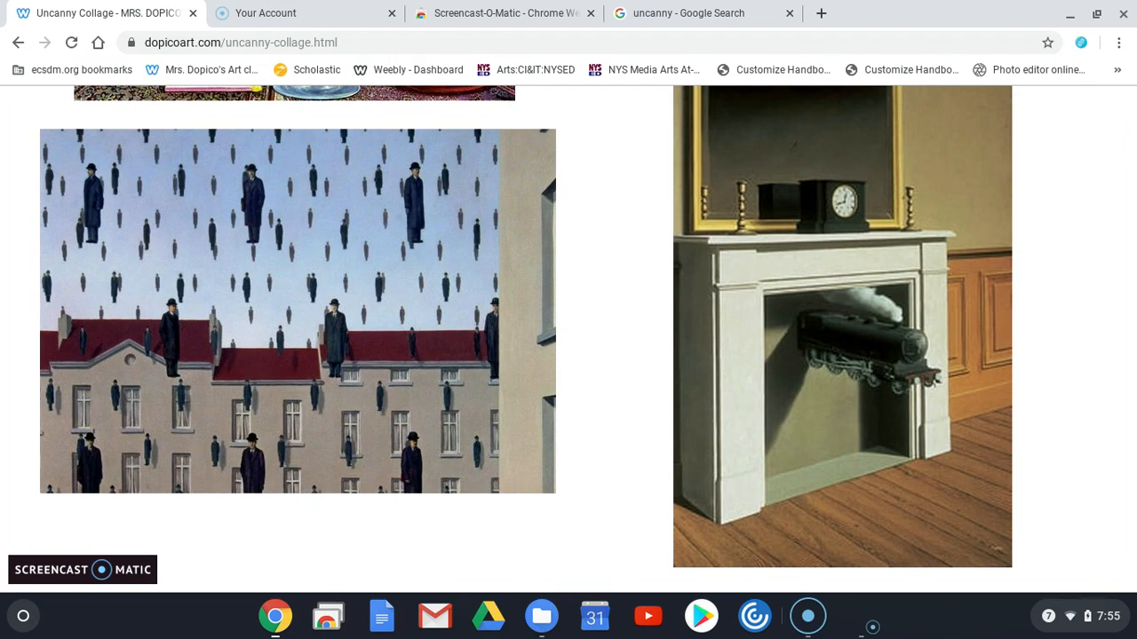
{"action": "scroll", "coordinate": [523, 317], "scroll_direction": "down", "scroll_amount": 5}
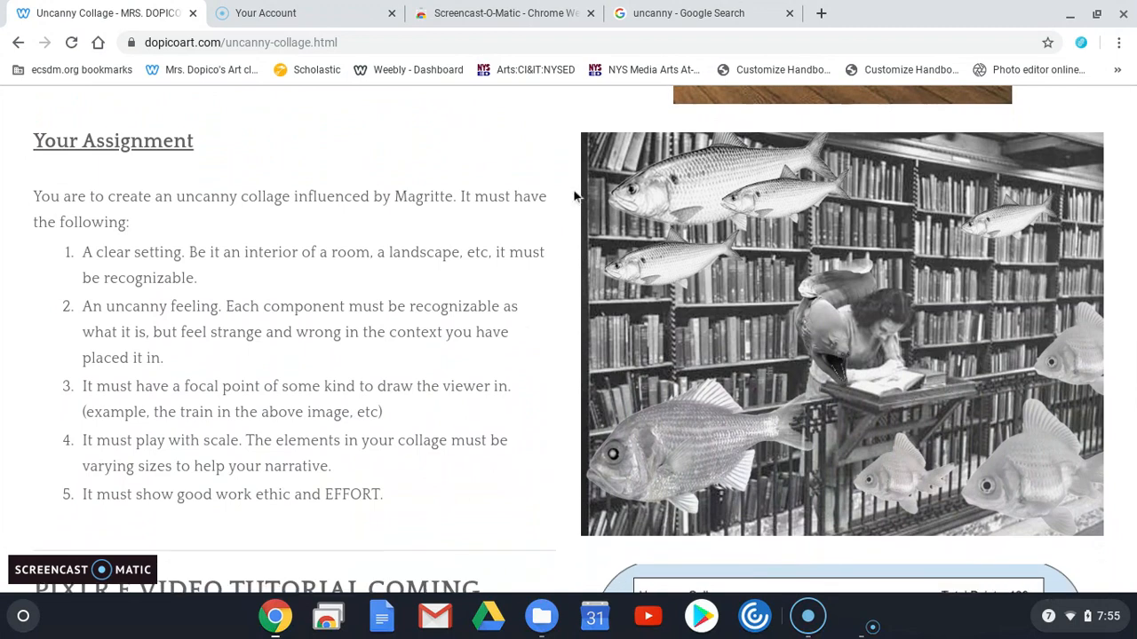
- Open pixlr.com in a new browser tab and launch the advanced Pixlr E editor
{"action": "left_click", "coordinate": [819, 10]}
{"action": "type", "text": "pixlr.co"}
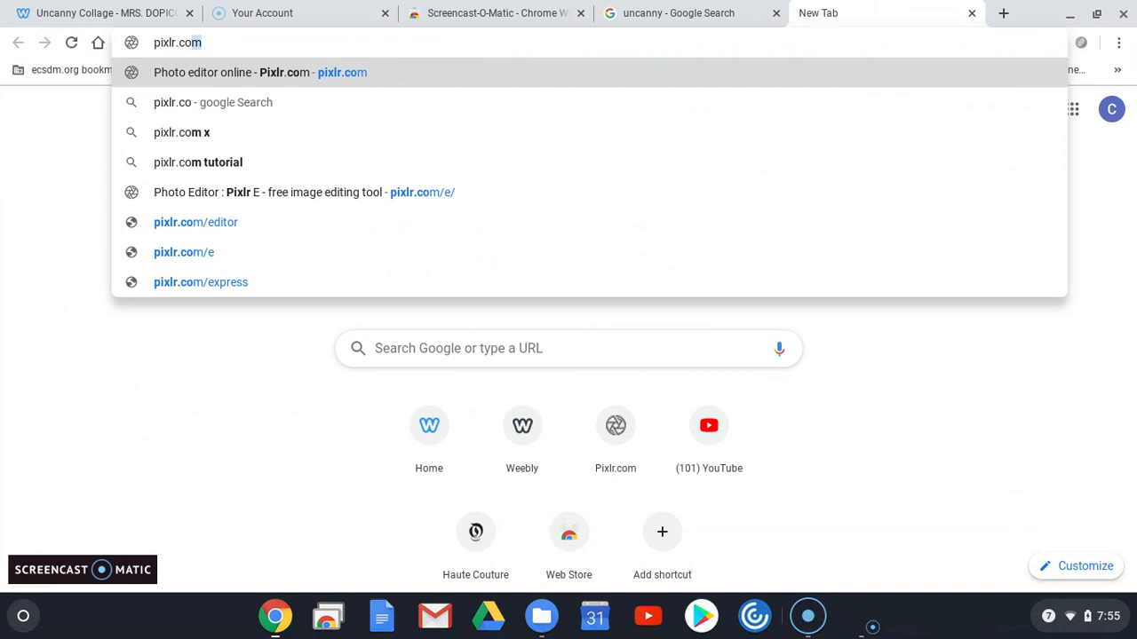
{"action": "key", "text": "Return"}
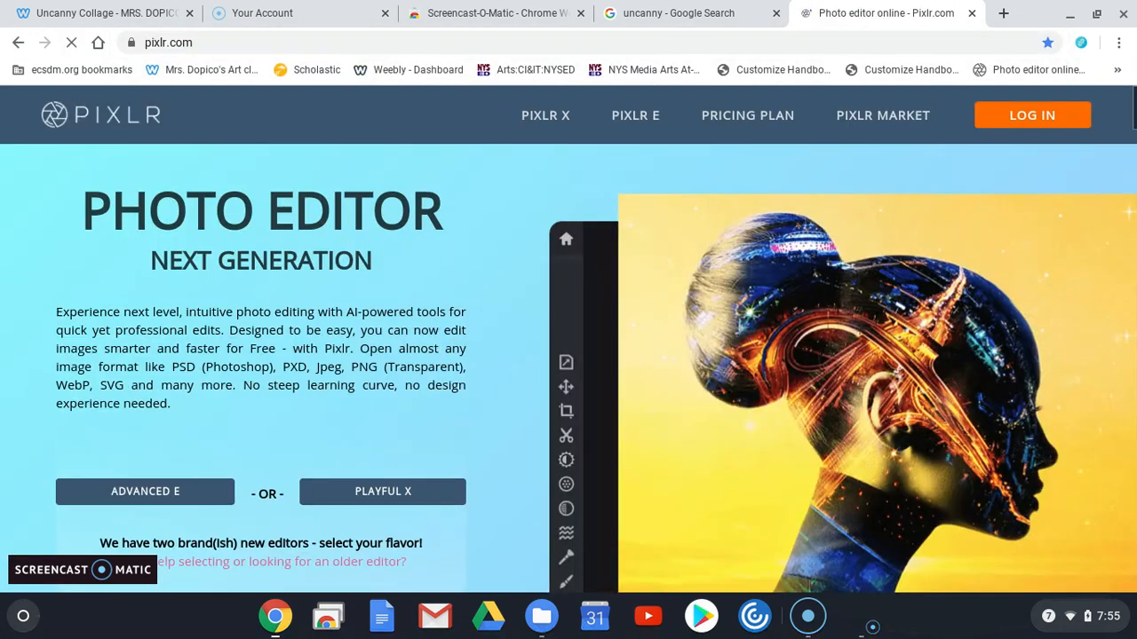
{"action": "left_click", "coordinate": [137, 503]}
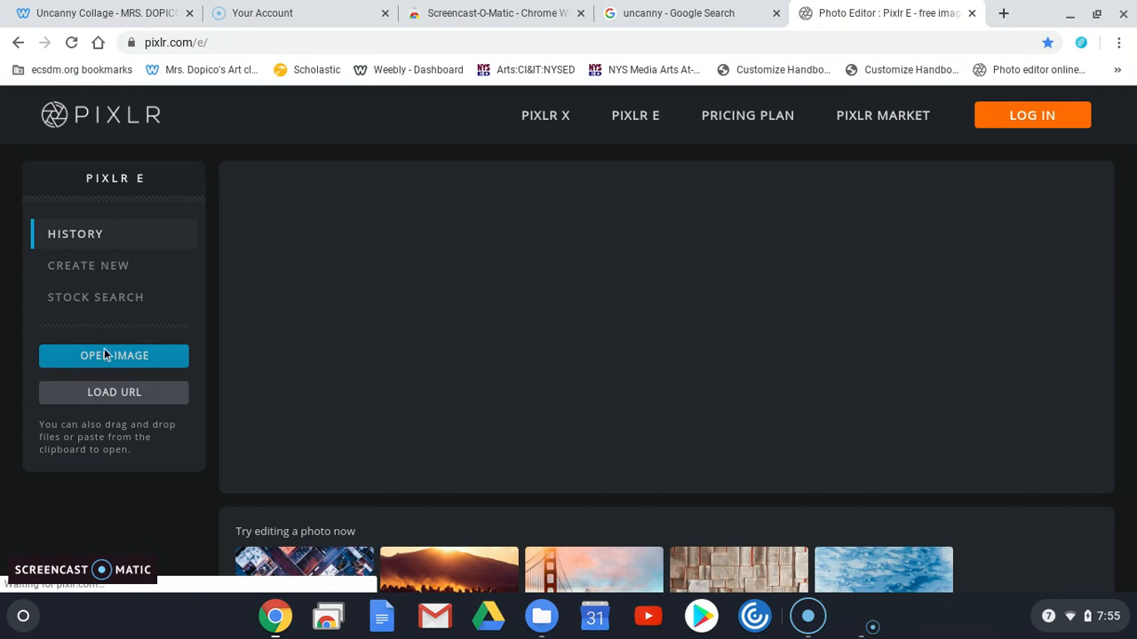
- Create a blank Full HD image of 1920 x 1080 px named "uncanny collage" with no background
{"action": "left_click", "coordinate": [112, 268]}
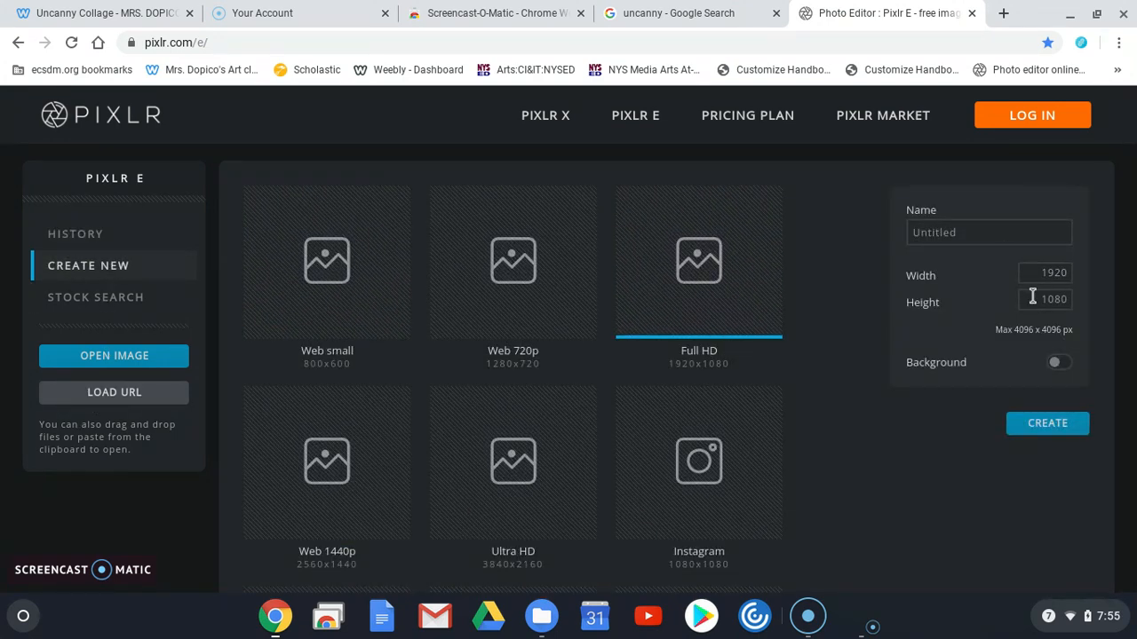
{"action": "left_click", "coordinate": [977, 235]}
{"action": "key", "text": "ctrl+a"}
{"action": "type", "text": "uncanny collage"}
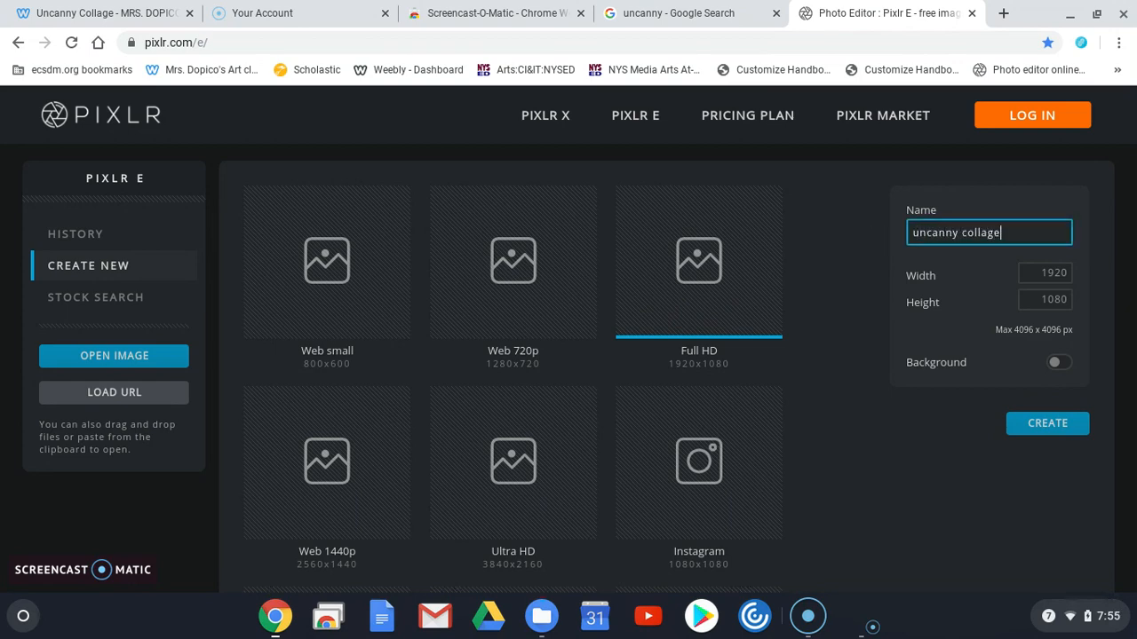
{"action": "left_click", "coordinate": [1027, 425]}
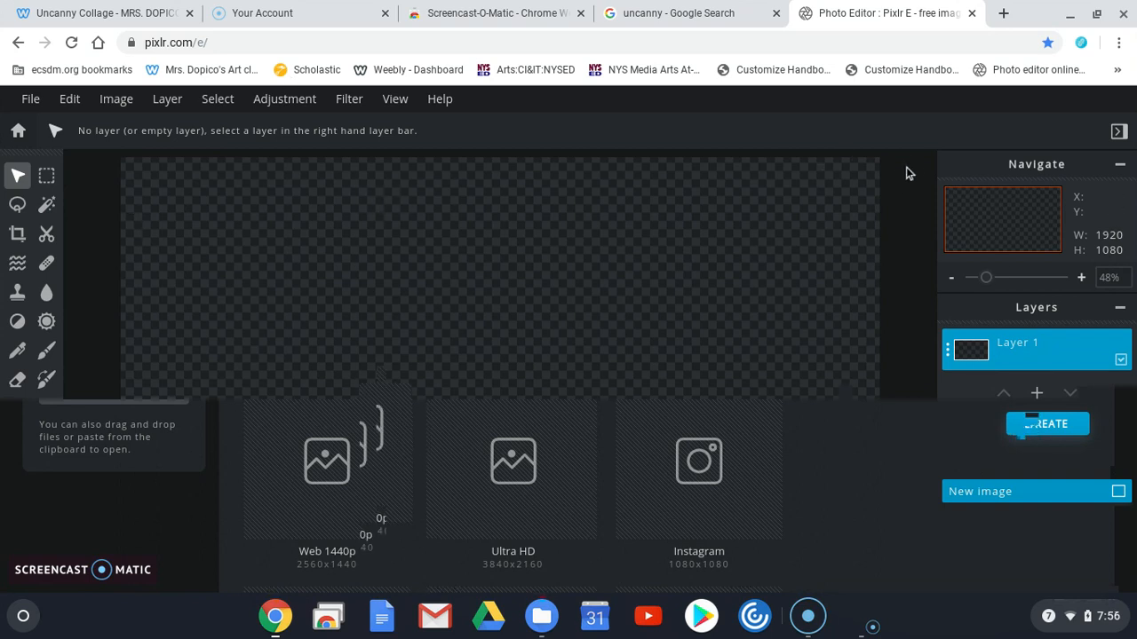
{"action": "mouse_move", "coordinate": [988, 279]}
{"action": "left_mouse_down"}
{"action": "mouse_move", "coordinate": [1002, 285]}
{"action": "mouse_move", "coordinate": [984, 284]}
{"action": "left_mouse_up"}
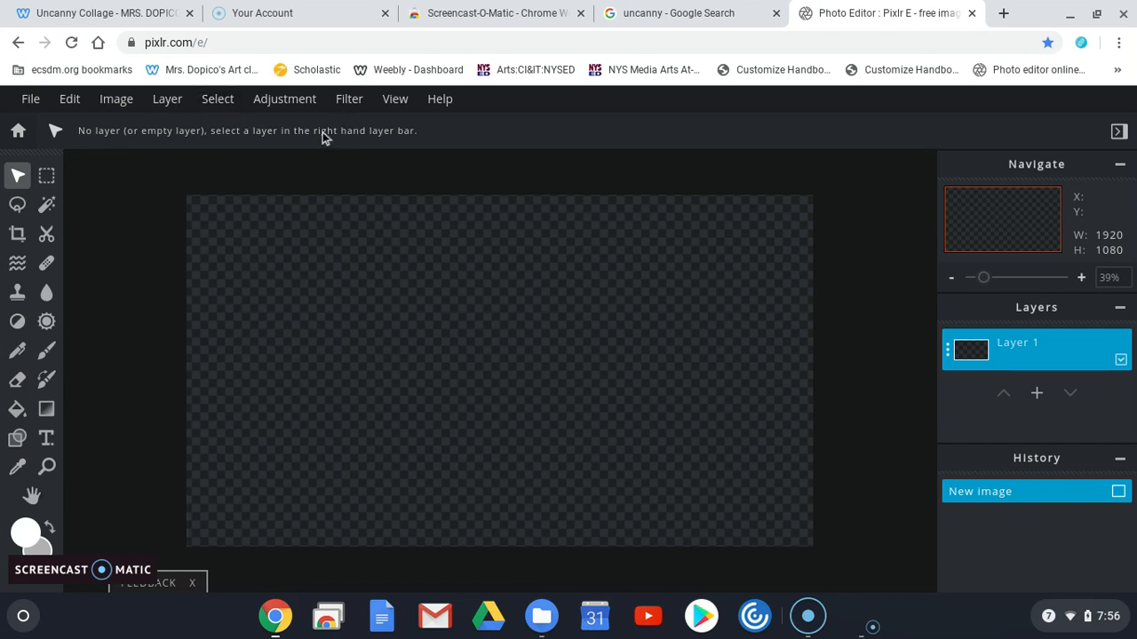
- Replace the "uncanny" Google search with "library" and show the image results to find a collage setting
{"action": "left_click", "coordinate": [626, 9]}
{"action": "scroll", "coordinate": [233, 211], "scroll_direction": "up", "scroll_amount": 1}
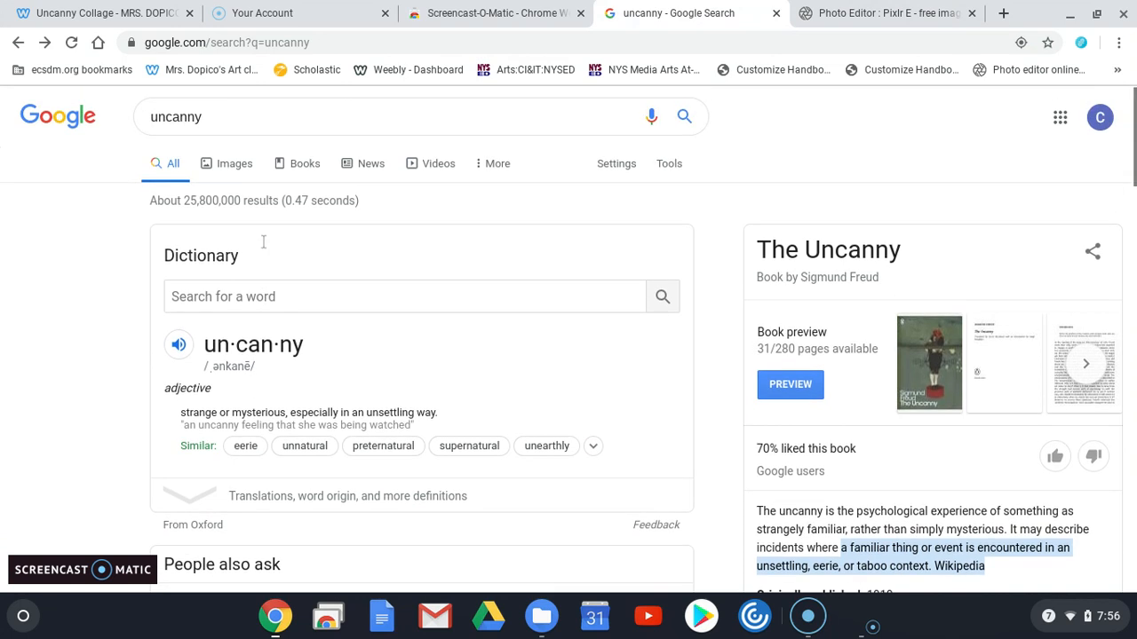
{"action": "left_click_drag", "start_coordinate": [204, 121], "coordinate": [161, 122]}
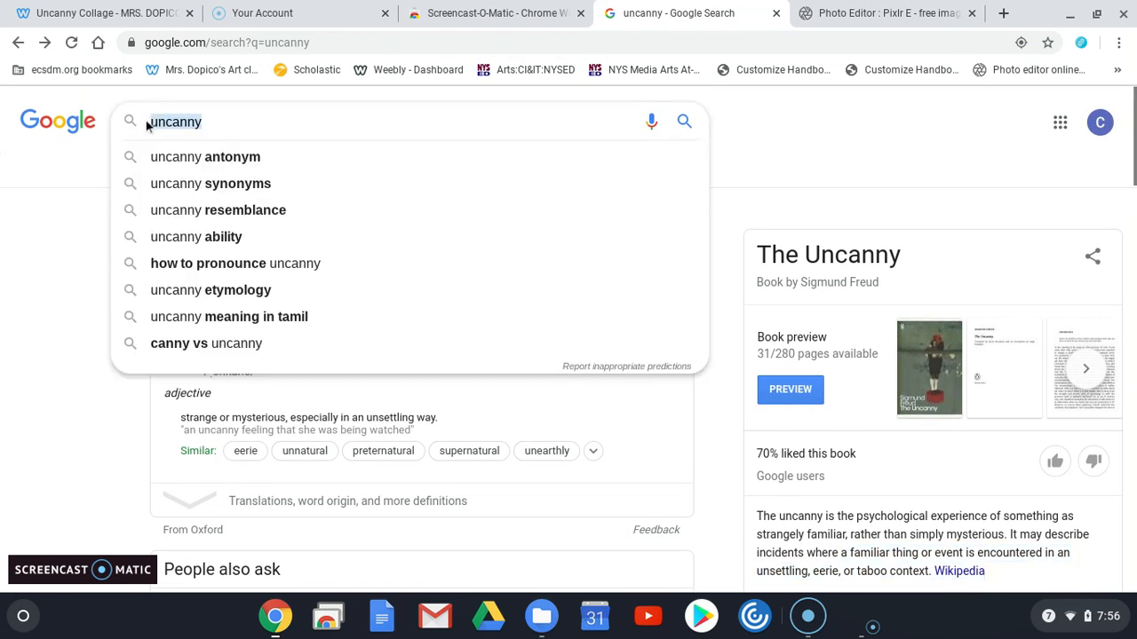
{"action": "key", "text": "BackSpace"}
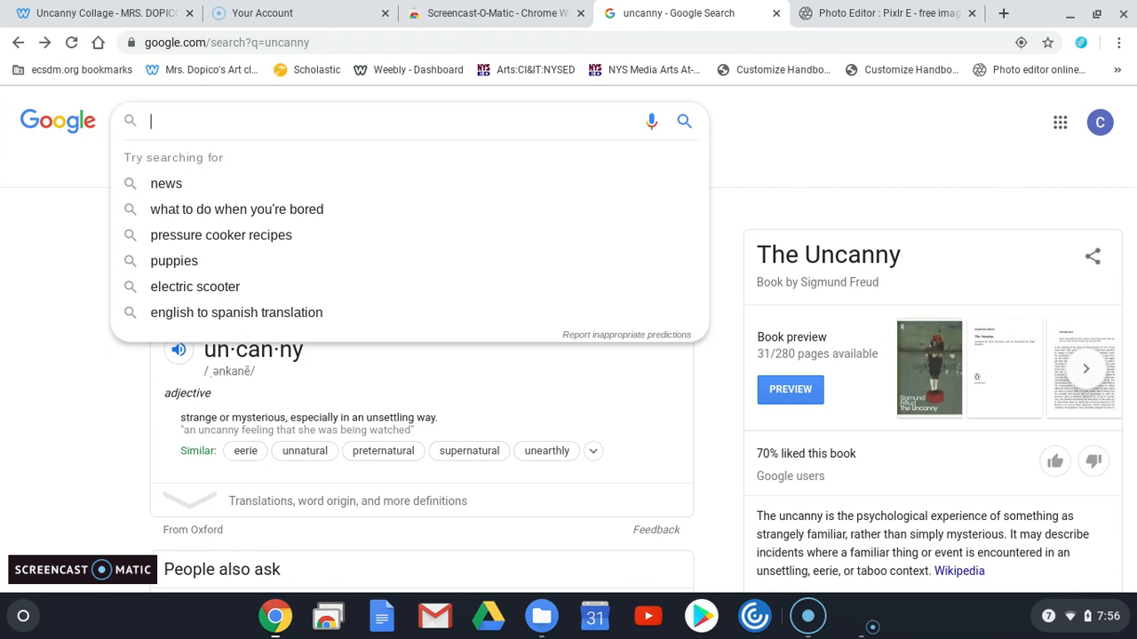
{"action": "left_click", "coordinate": [97, 13]}
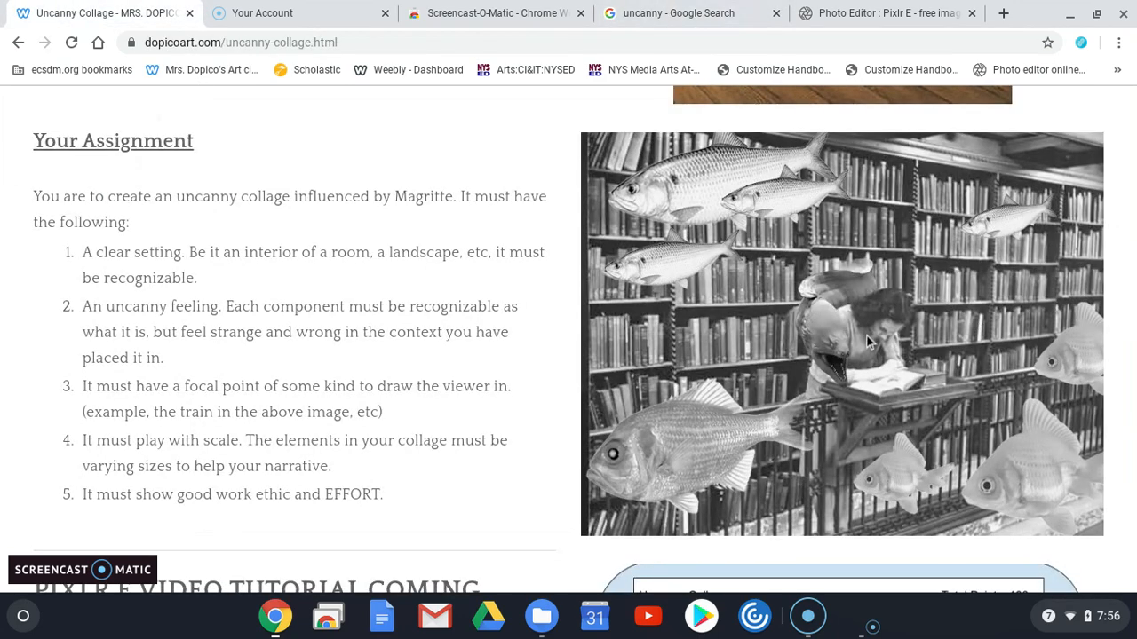
{"action": "left_click", "coordinate": [854, 13]}
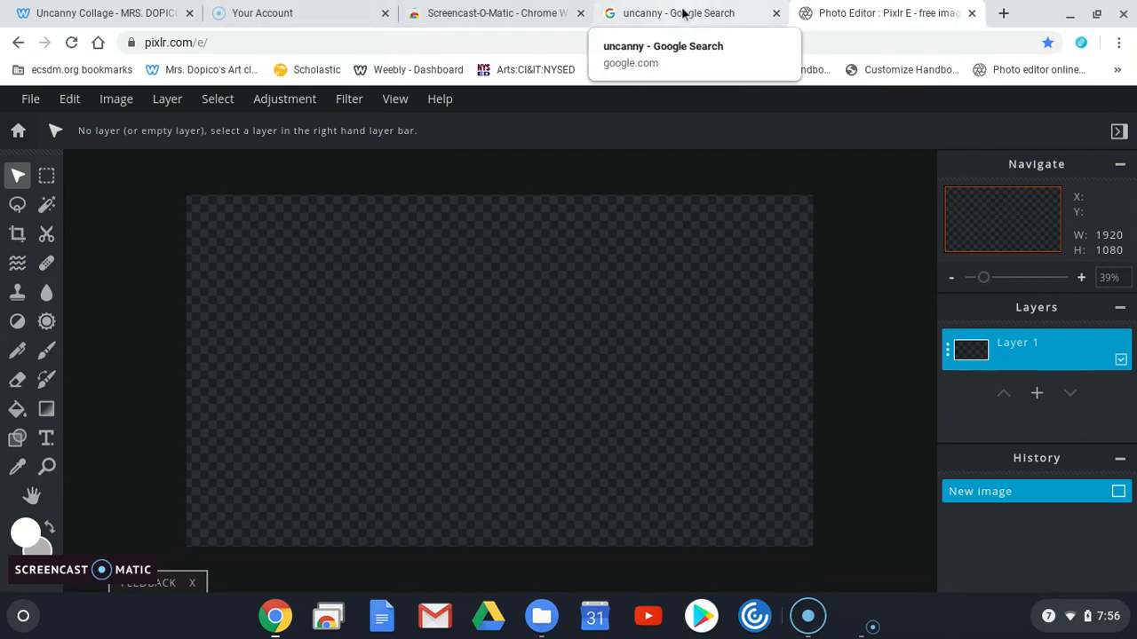
{"action": "left_click", "coordinate": [682, 14]}
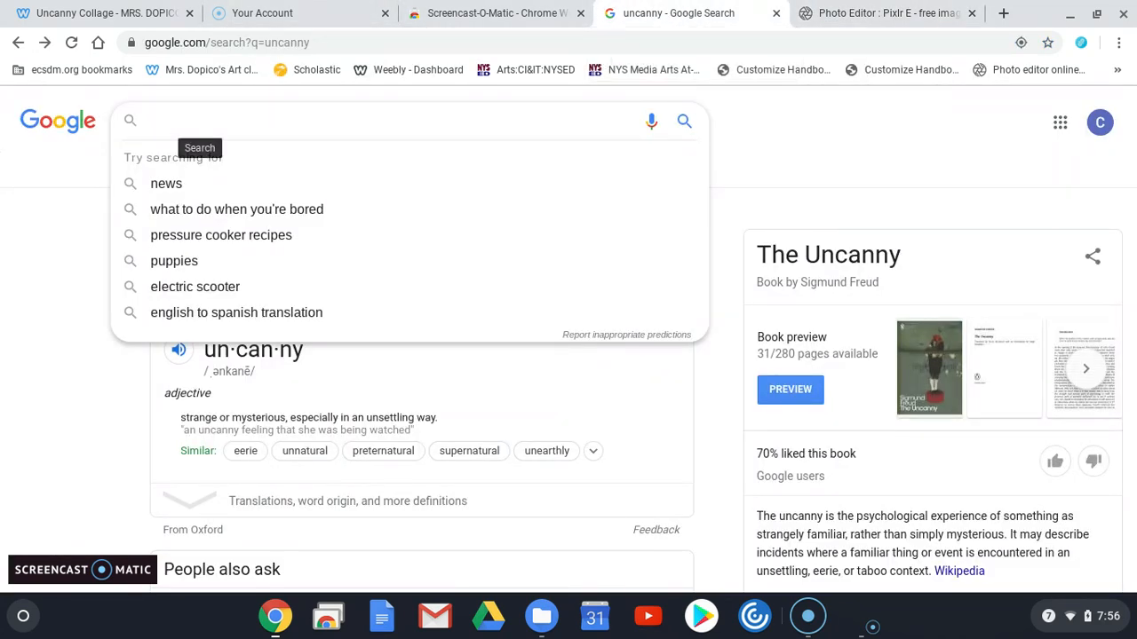
{"action": "type", "text": "library"}
{"action": "key", "text": "Return"}
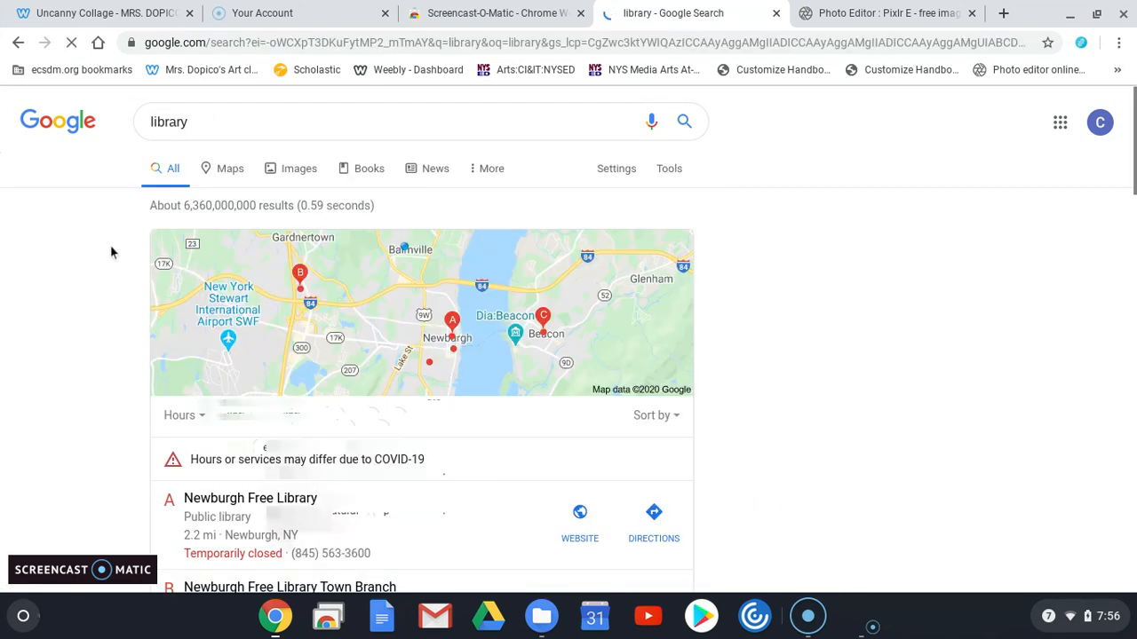
{"action": "left_click", "coordinate": [298, 168]}
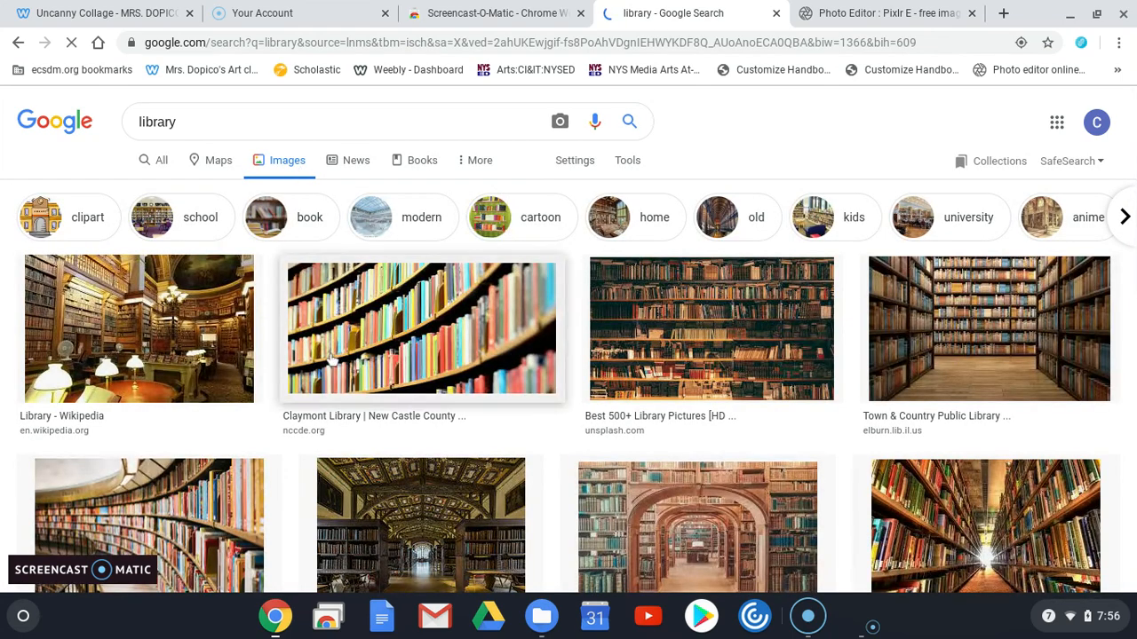
- Preview the Wikipedia library photo and the Town & Country Public Library photo of bookshelves with a wooden floor
{"action": "scroll", "coordinate": [138, 306], "scroll_direction": "down", "scroll_amount": 1}
{"action": "left_click", "coordinate": [138, 305]}
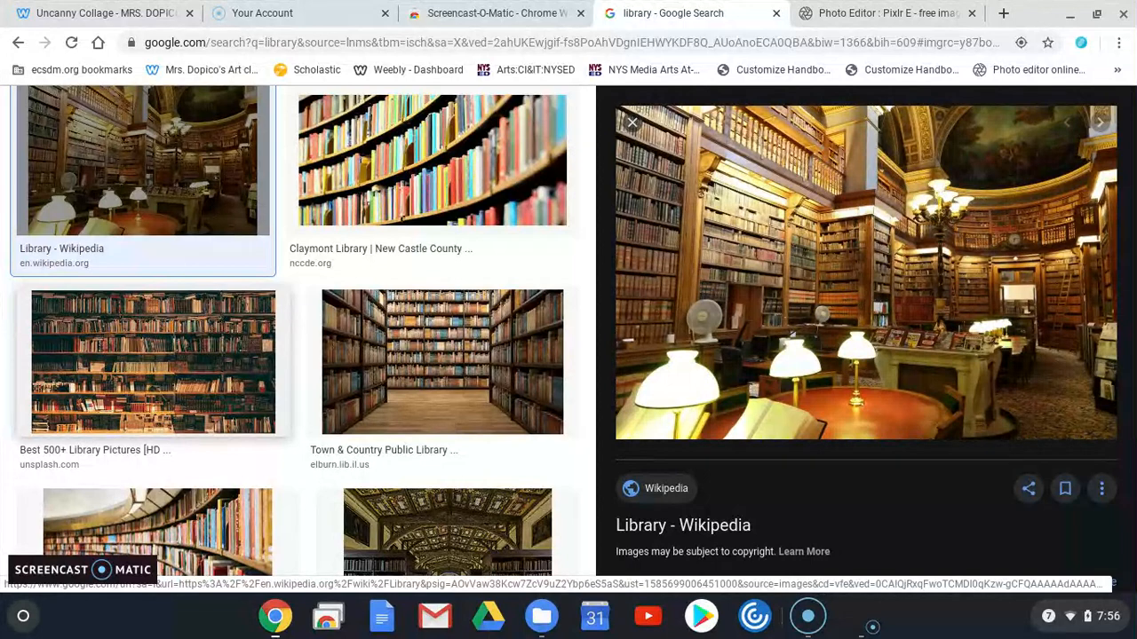
{"action": "left_click", "coordinate": [429, 400]}
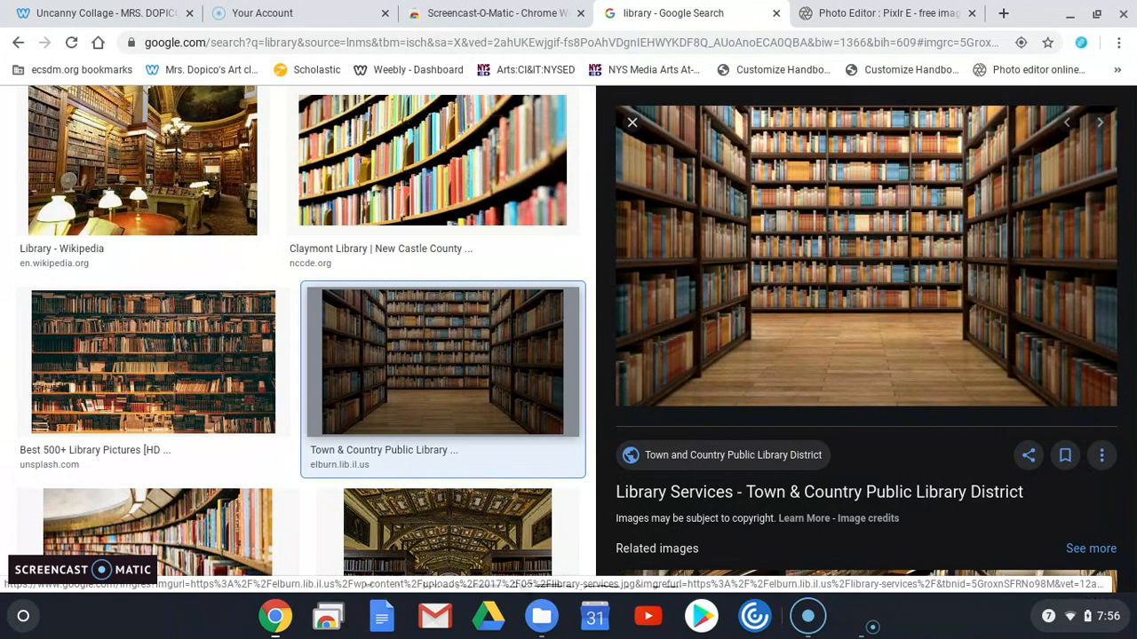
- Browse the library photos, preview The Metropolitan Museum of Art's Costume Reference Library picture and copy the image
{"action": "scroll", "coordinate": [438, 397], "scroll_direction": "down", "scroll_amount": 7}
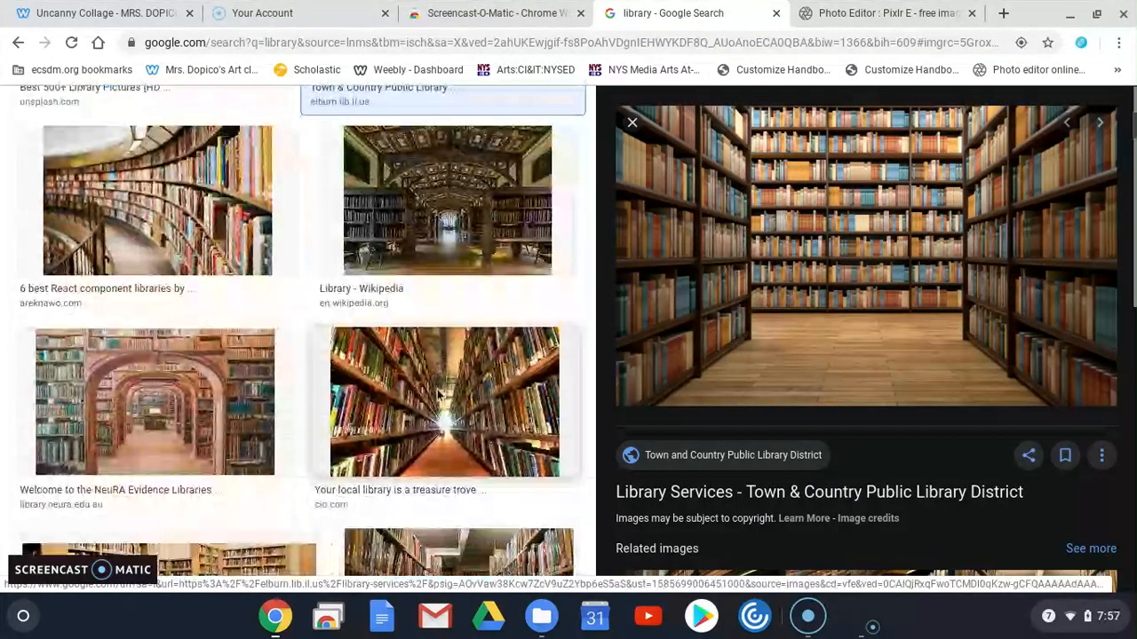
{"action": "scroll", "coordinate": [438, 397], "scroll_direction": "down", "scroll_amount": 3}
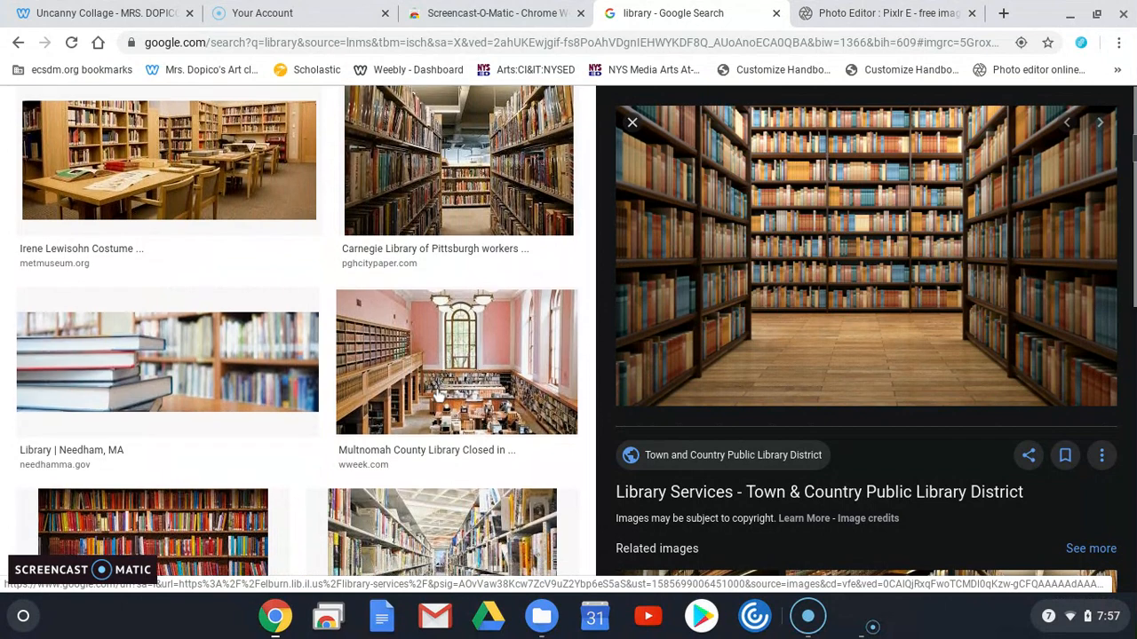
{"action": "scroll", "coordinate": [283, 303], "scroll_direction": "up", "scroll_amount": 2}
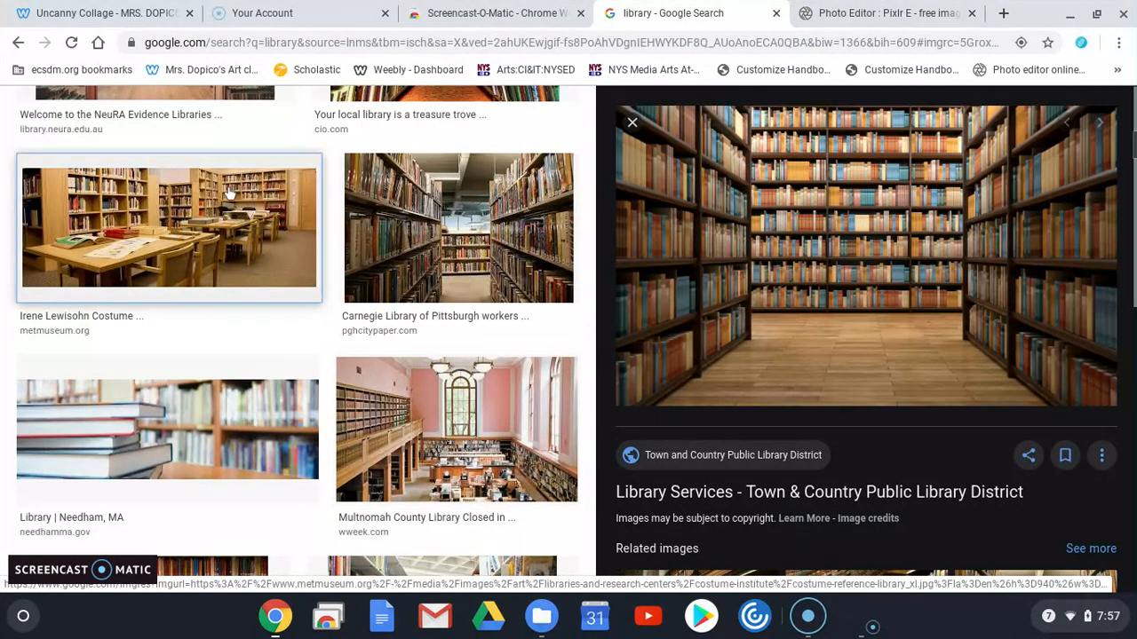
{"action": "left_click", "coordinate": [283, 302]}
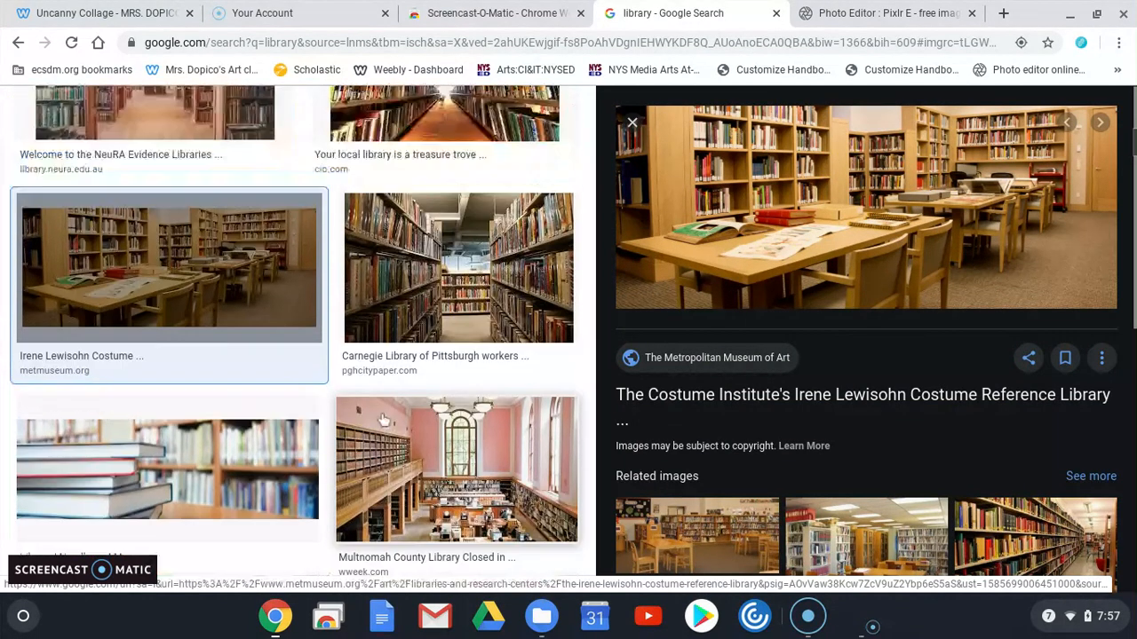
{"action": "scroll", "coordinate": [826, 244], "scroll_direction": "up", "scroll_amount": 2}
{"action": "right_click", "coordinate": [826, 244]}
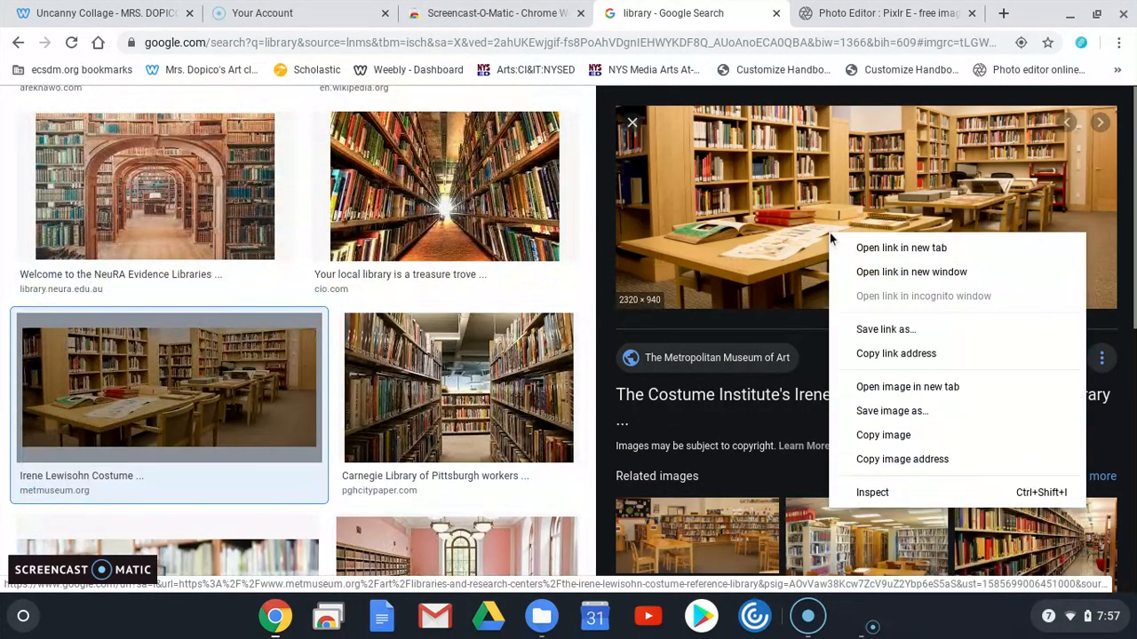
{"action": "left_click", "coordinate": [899, 437]}
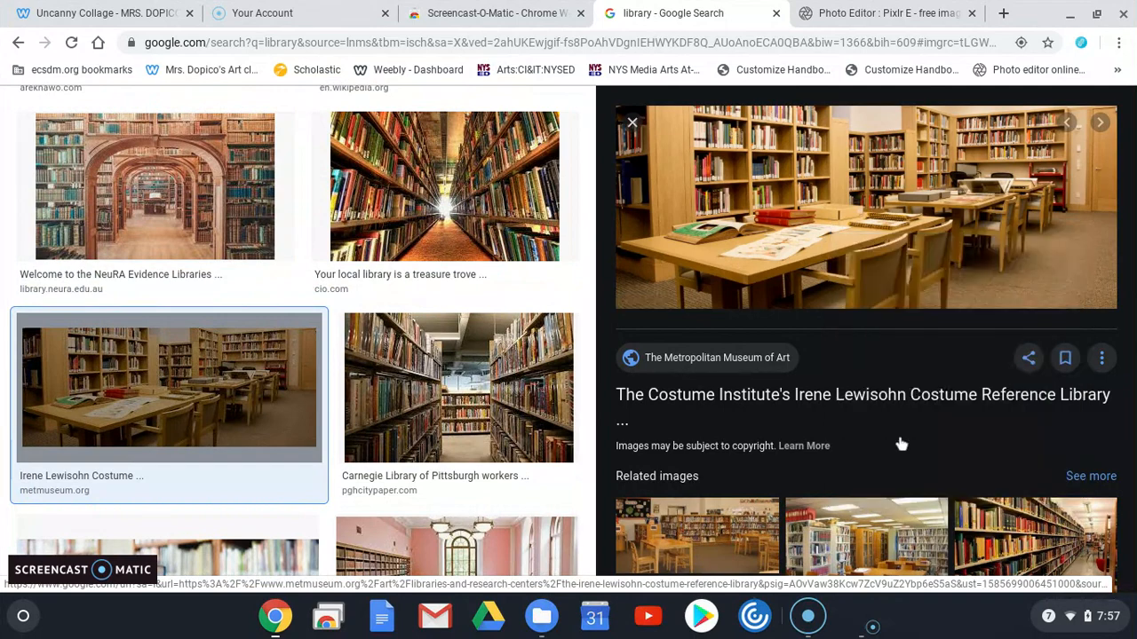
- Save the previewed library photo as Costume Reference Library_XL.jpg in the Remote Learning folder on Google Drive
{"action": "right_click", "coordinate": [825, 218]}
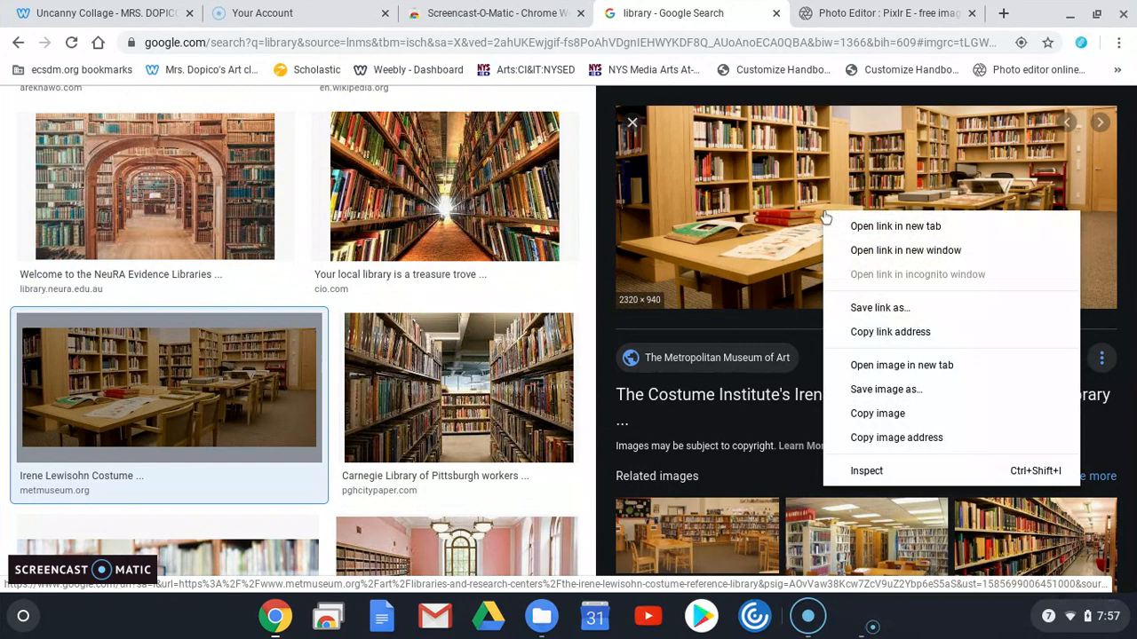
{"action": "left_click", "coordinate": [893, 391]}
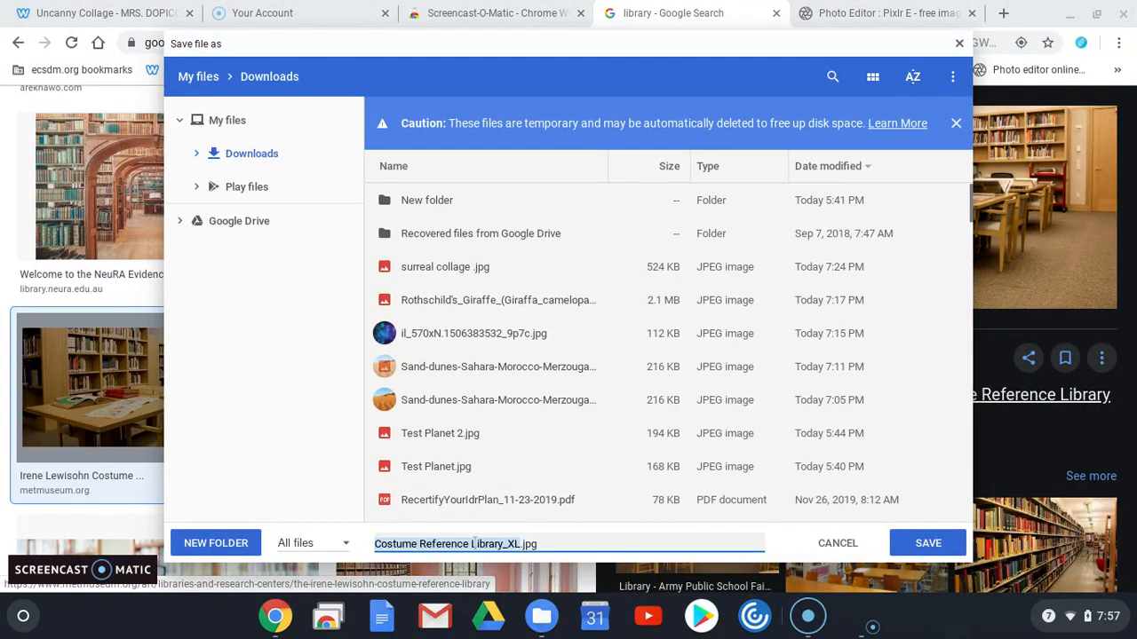
{"action": "left_click", "coordinate": [251, 156]}
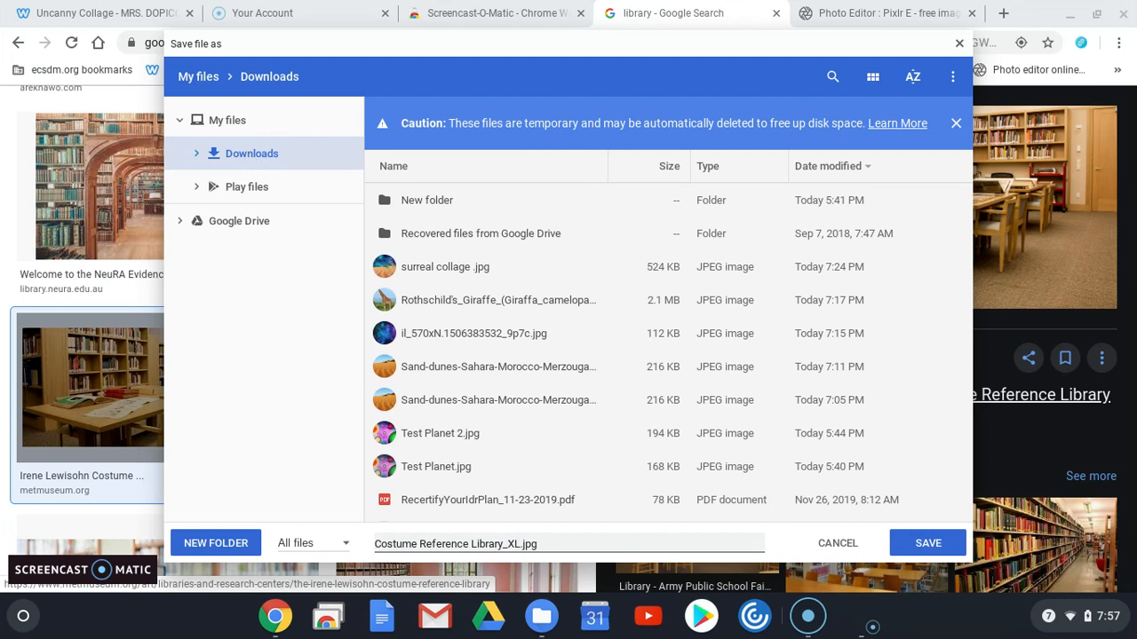
{"action": "left_click", "coordinate": [233, 224]}
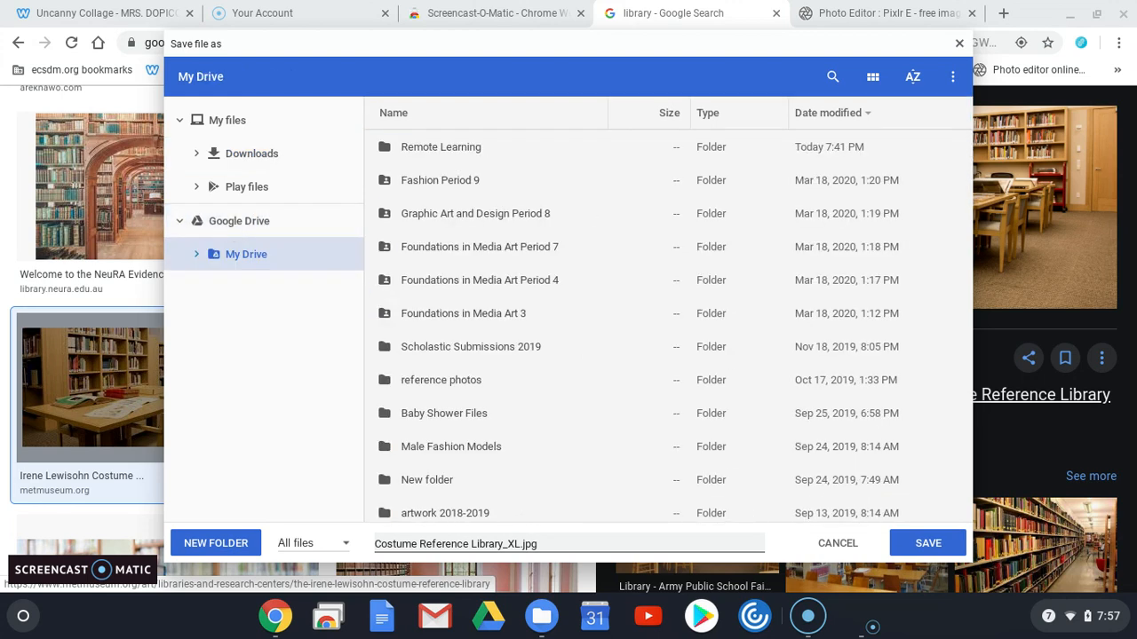
{"action": "left_click", "coordinate": [445, 152]}
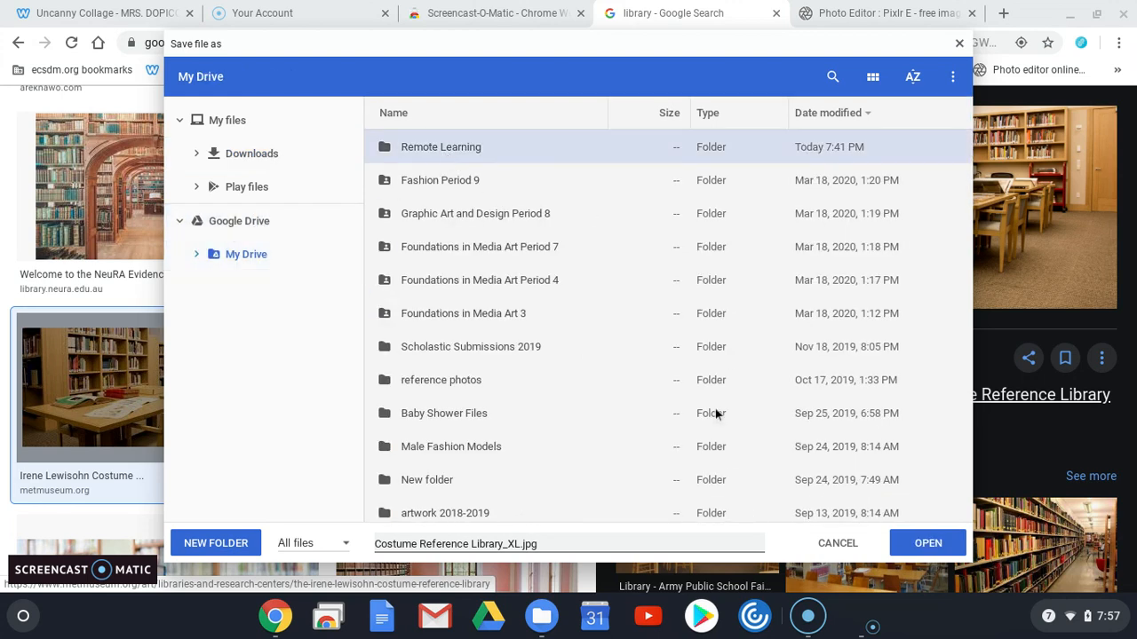
{"action": "double_click", "coordinate": [487, 142]}
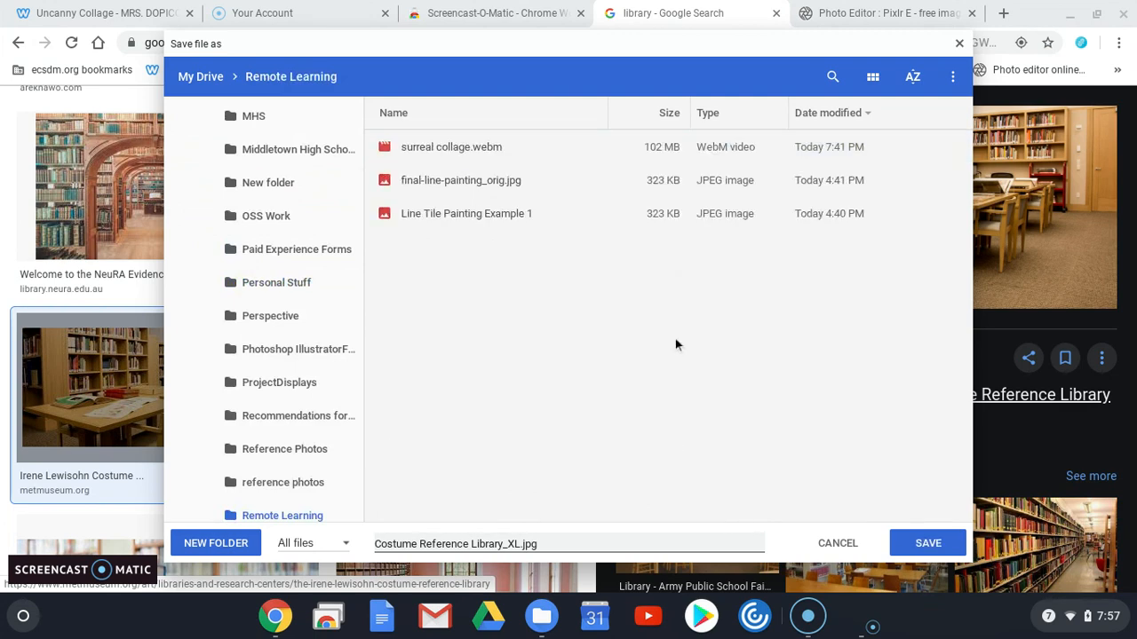
{"action": "left_click", "coordinate": [908, 542]}
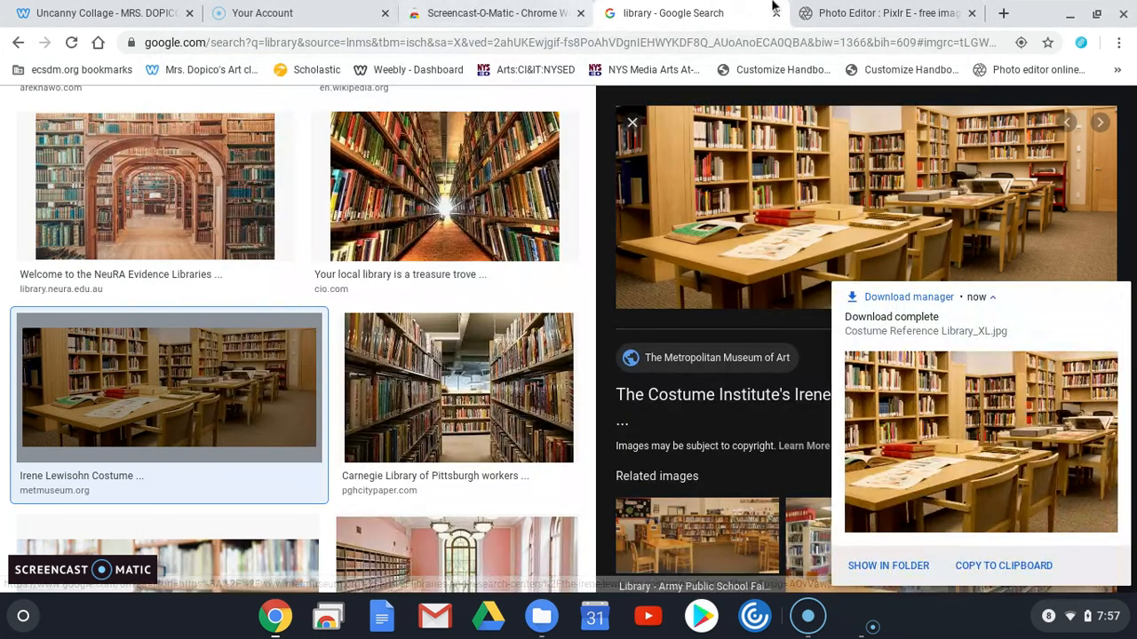
- Switch to Pixlr E and add Costume Reference Library_XL.jpg from the Remote Learning folder as a new image layer
{"action": "left_click", "coordinate": [941, 10]}
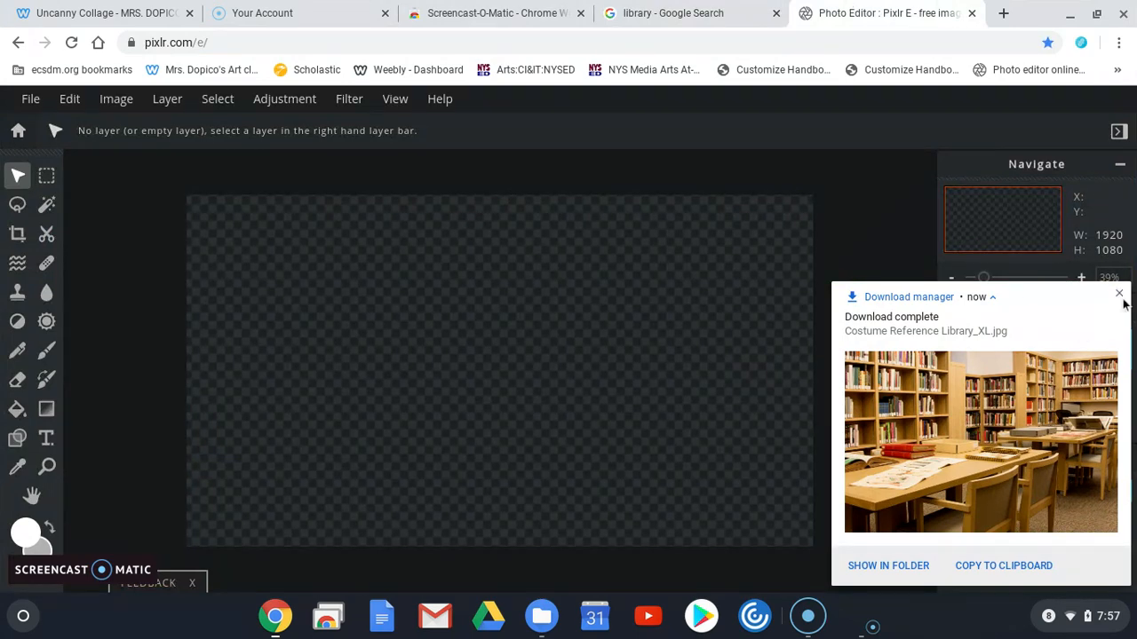
{"action": "left_click", "coordinate": [1120, 296]}
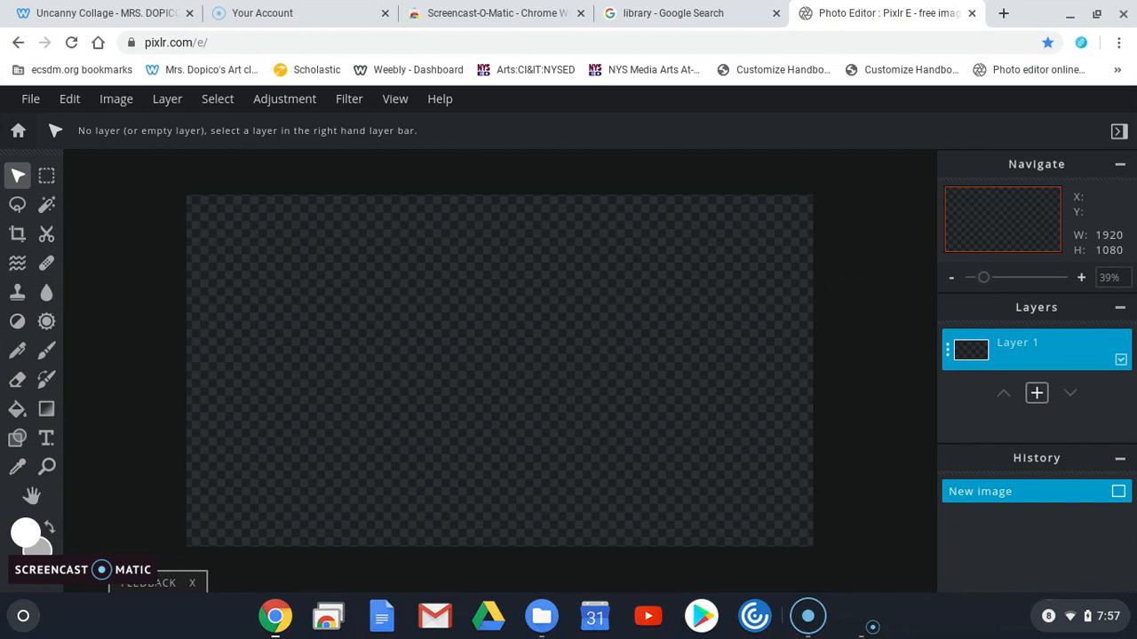
{"action": "left_click", "coordinate": [1036, 393]}
{"action": "left_click", "coordinate": [569, 333]}
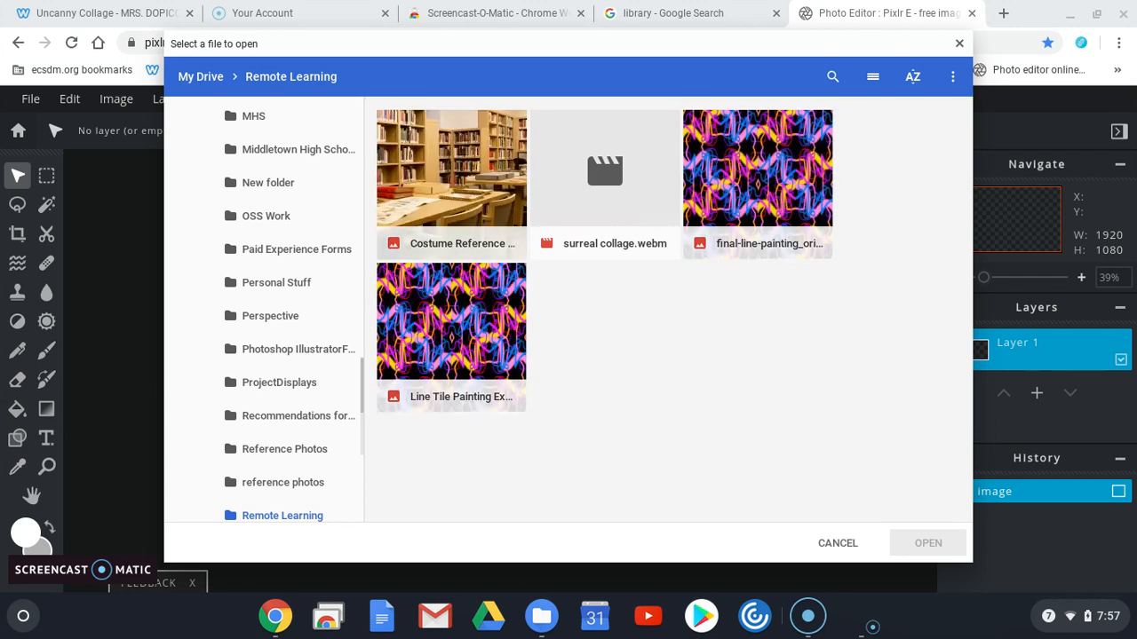
{"action": "left_click", "coordinate": [497, 206]}
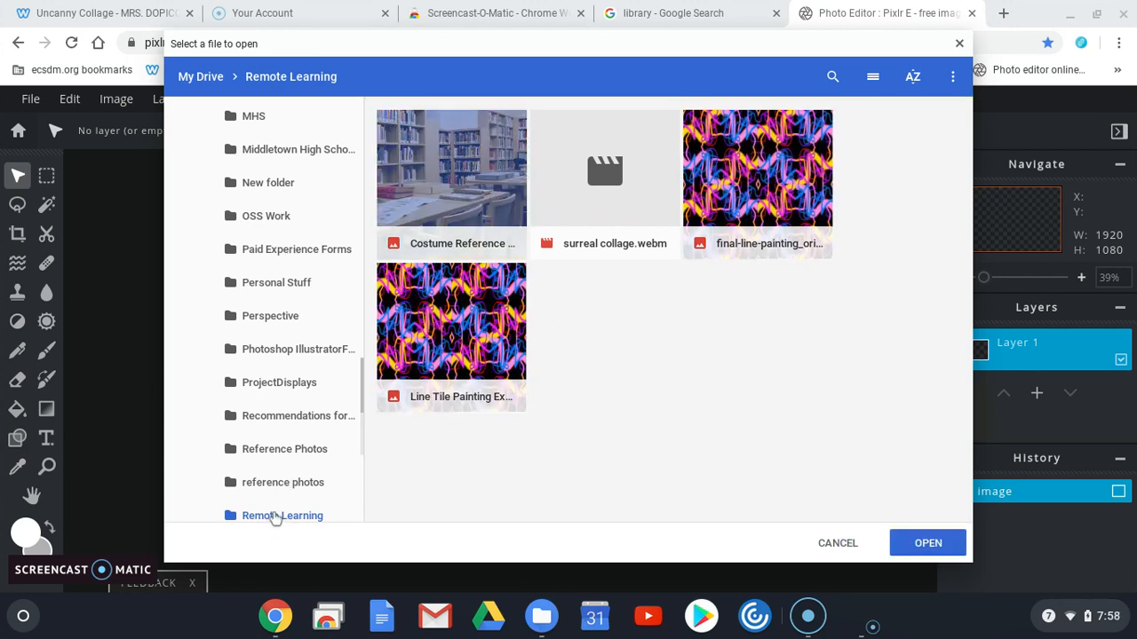
{"action": "left_click", "coordinate": [895, 551]}
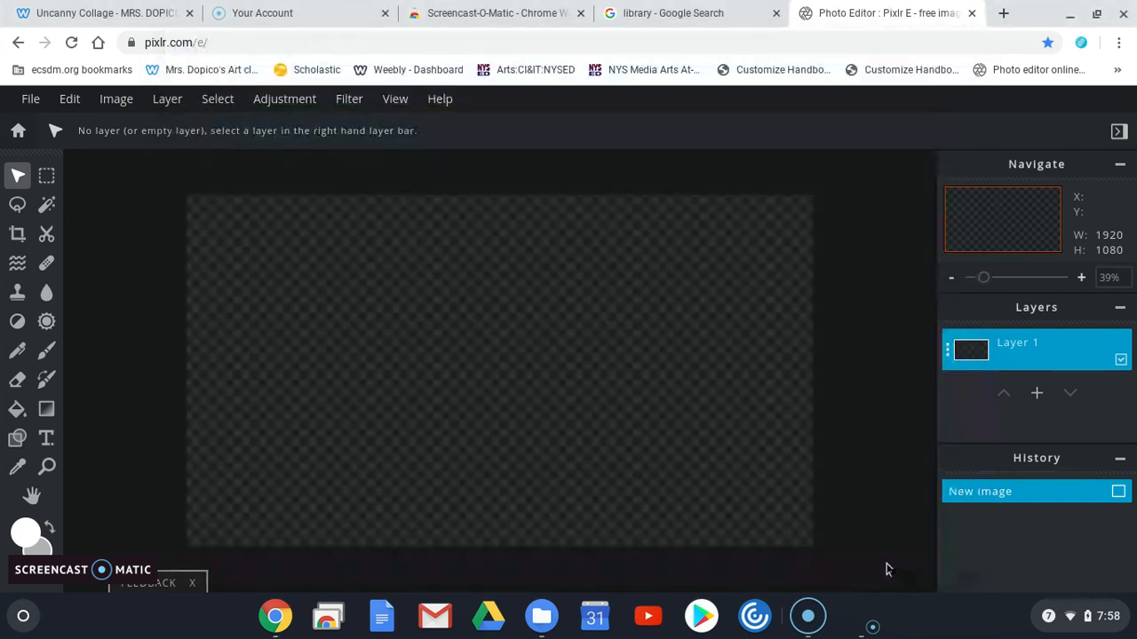
- Move and proportionally enlarge the library photo to about 2634 x 1067 px, spanning the canvas width
{"action": "mouse_move", "coordinate": [502, 328]}
{"action": "left_mouse_down"}
{"action": "mouse_move", "coordinate": [476, 351]}
{"action": "mouse_move", "coordinate": [516, 321]}
{"action": "left_mouse_up"}
{"action": "mouse_move", "coordinate": [203, 225]}
{"action": "left_mouse_down"}
{"action": "mouse_move", "coordinate": [480, 342]}
{"action": "mouse_move", "coordinate": [282, 268]}
{"action": "mouse_move", "coordinate": [389, 317]}
{"action": "mouse_move", "coordinate": [206, 226]}
{"action": "left_mouse_up"}
{"action": "left_click_drag", "start_coordinate": [482, 330], "coordinate": [344, 349]}
{"action": "left_click_drag", "start_coordinate": [835, 242], "coordinate": [933, 197]}
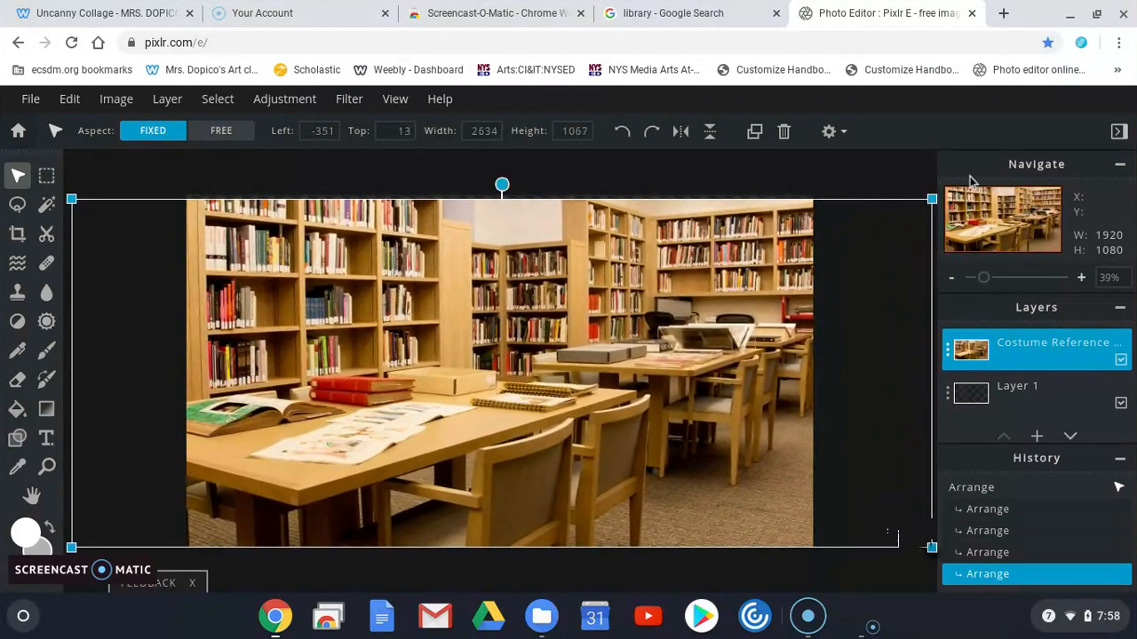
- Resize the library photo with free aspect to about 2371 x 1228 px, shift it to cover the whole canvas and deselect it
{"action": "left_click", "coordinate": [210, 135]}
{"action": "left_click_drag", "start_coordinate": [72, 198], "coordinate": [157, 153]}
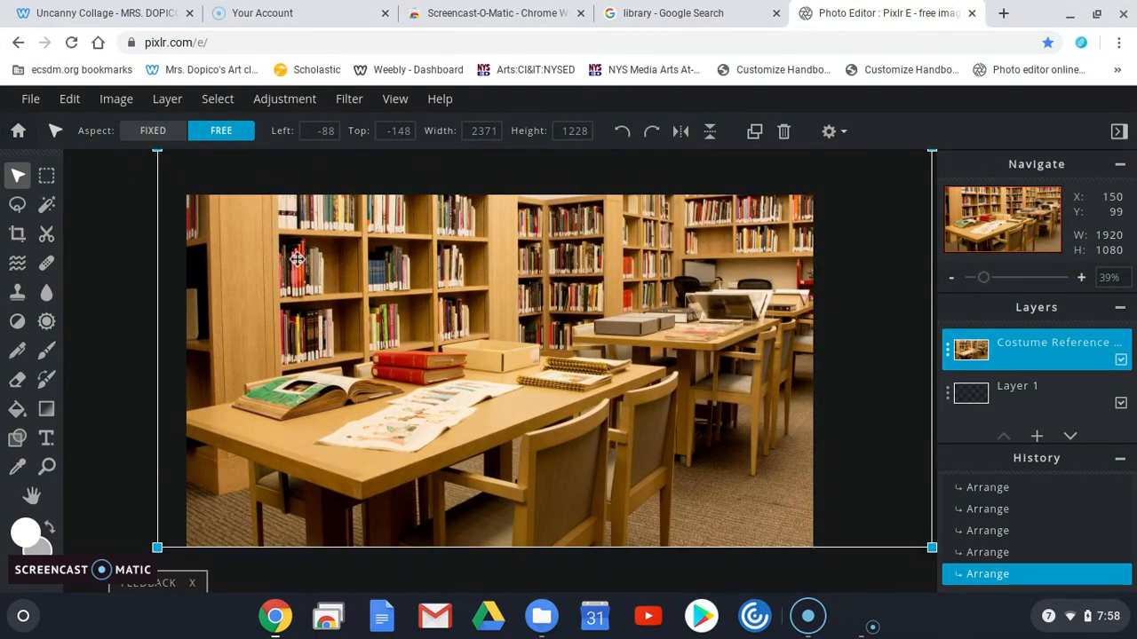
{"action": "left_click_drag", "start_coordinate": [479, 381], "coordinate": [476, 389]}
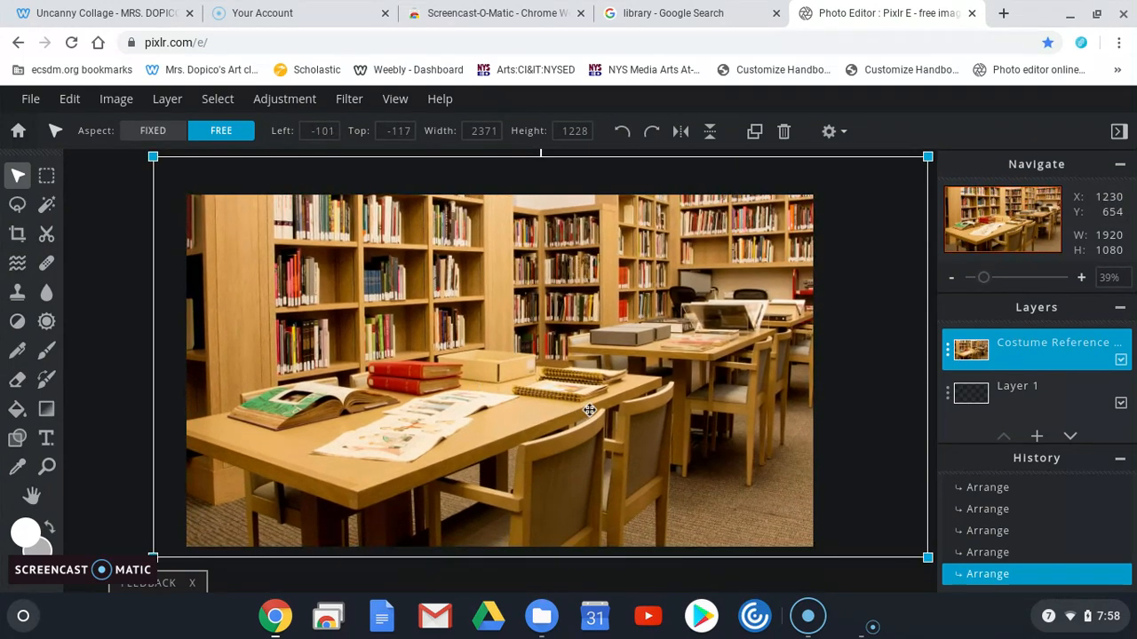
{"action": "left_click", "coordinate": [127, 278]}
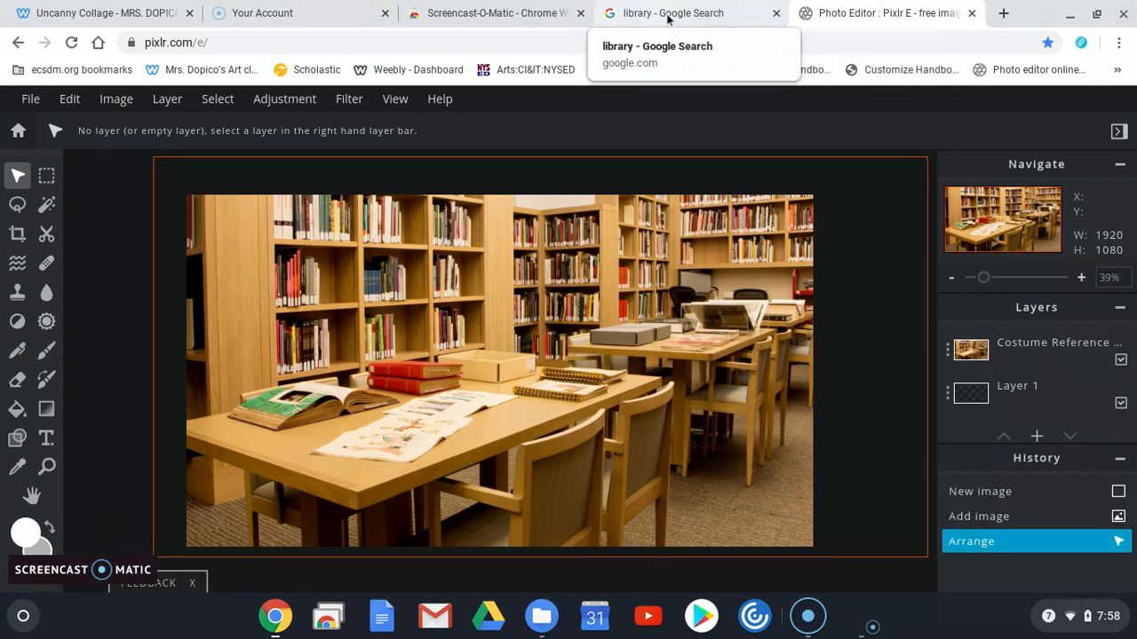
- Switch to the Google image search and replace "library" with a search for "man in suit"
{"action": "left_click", "coordinate": [618, 15]}
{"action": "scroll", "coordinate": [373, 235], "scroll_direction": "up", "scroll_amount": 5}
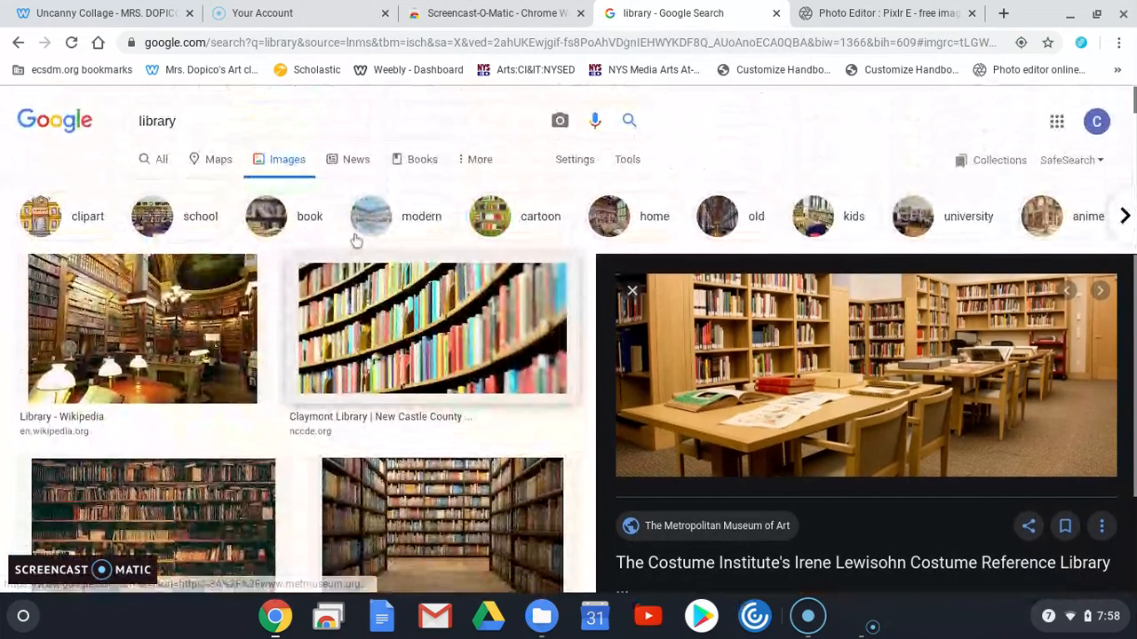
{"action": "left_click_drag", "start_coordinate": [213, 121], "coordinate": [79, 116]}
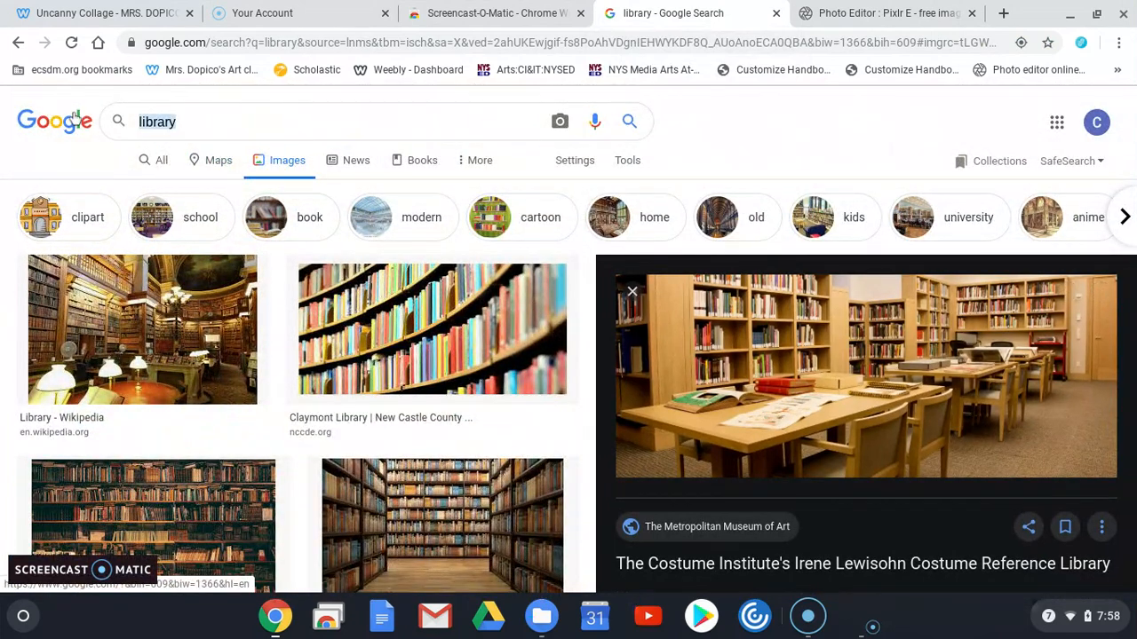
{"action": "type", "text": "man in suit"}
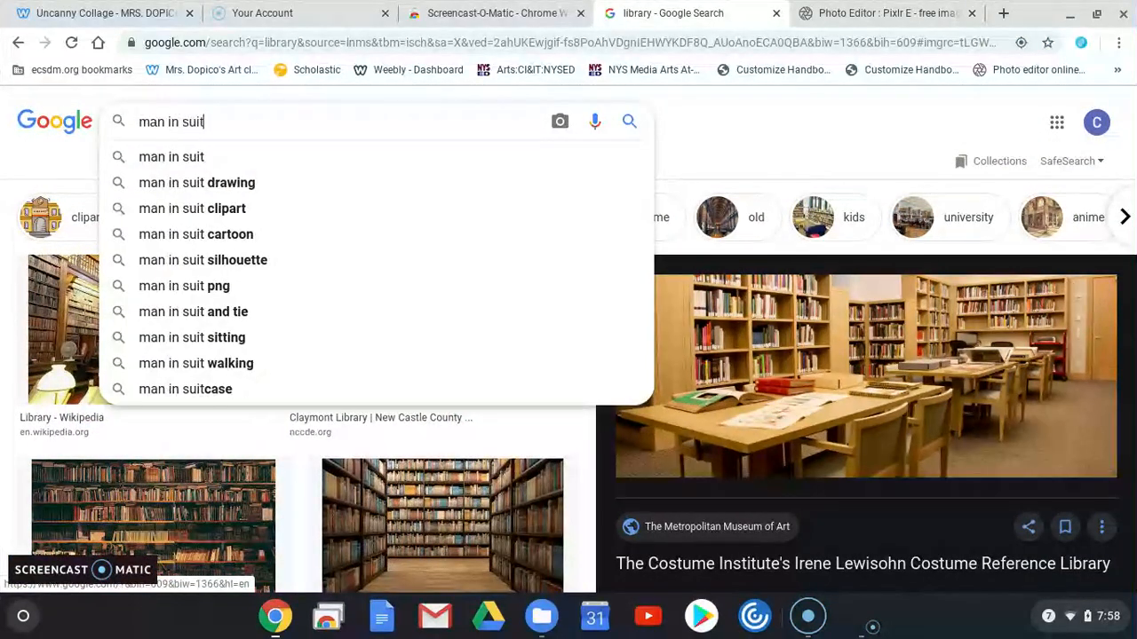
{"action": "key", "text": "Return"}
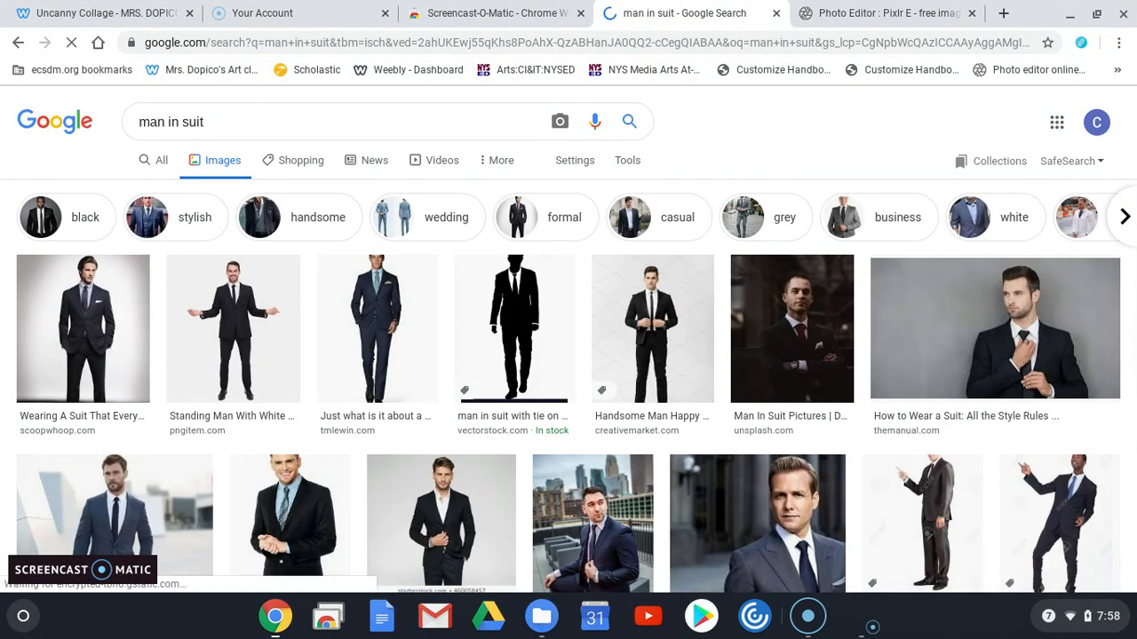
- Find the man in a navy three-piece suit and save the photo as Fashion-Design-Man-Business-Suits-Italian-Man-Suits.jpg in the Remote Learning folder
{"action": "scroll", "coordinate": [436, 432], "scroll_direction": "down", "scroll_amount": 1}
{"action": "scroll", "coordinate": [436, 430], "scroll_direction": "down", "scroll_amount": 2}
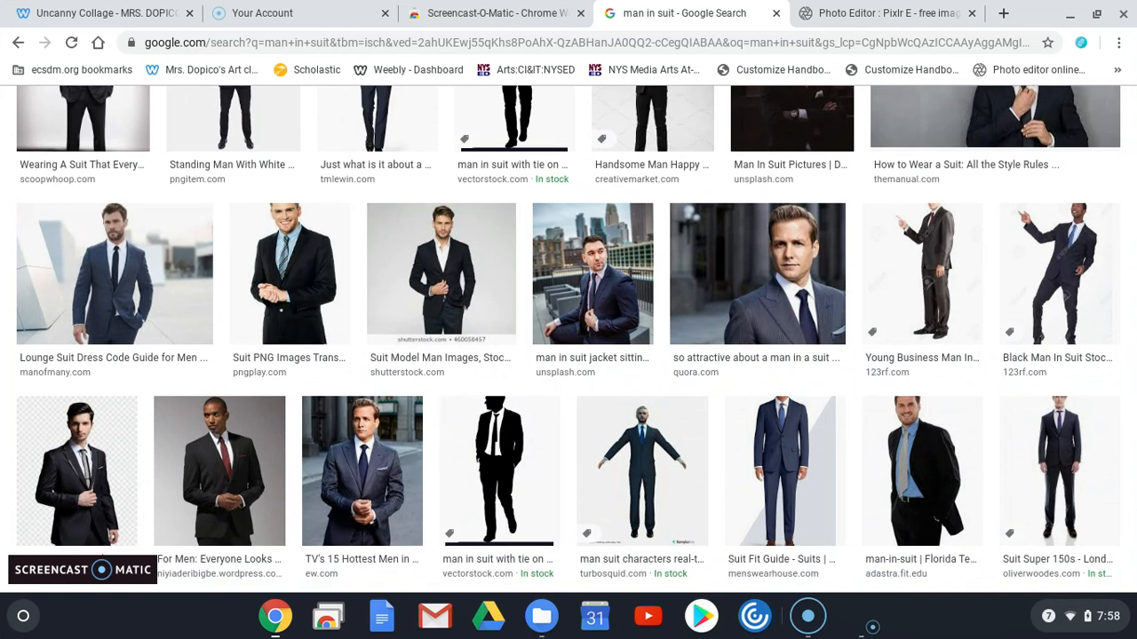
{"action": "scroll", "coordinate": [435, 430], "scroll_direction": "down", "scroll_amount": 9}
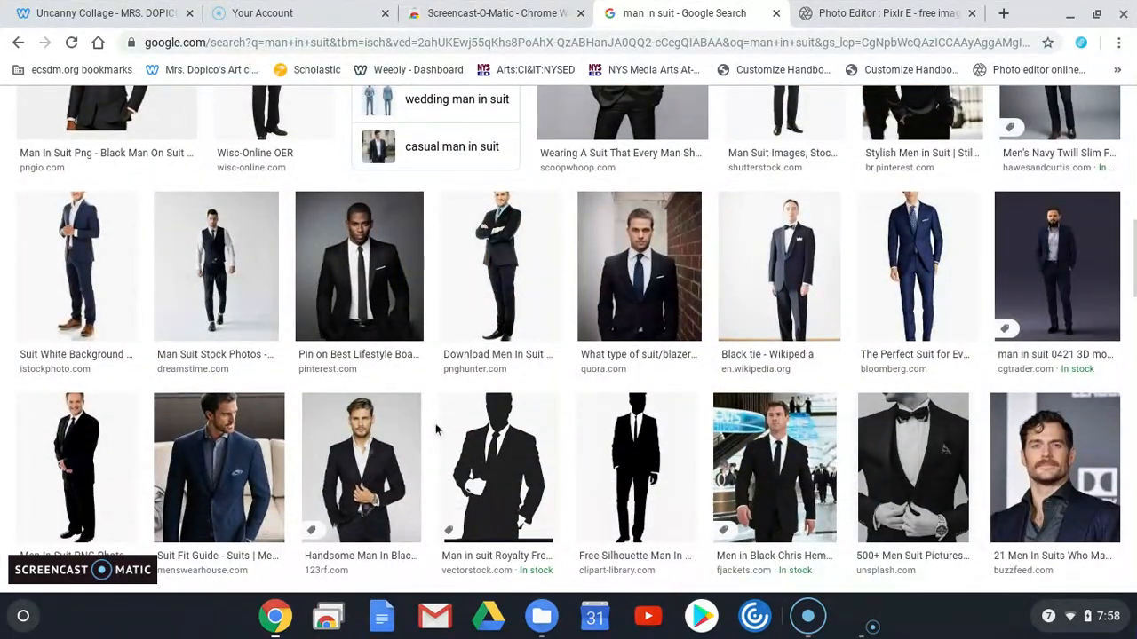
{"action": "scroll", "coordinate": [436, 431], "scroll_direction": "down", "scroll_amount": 3}
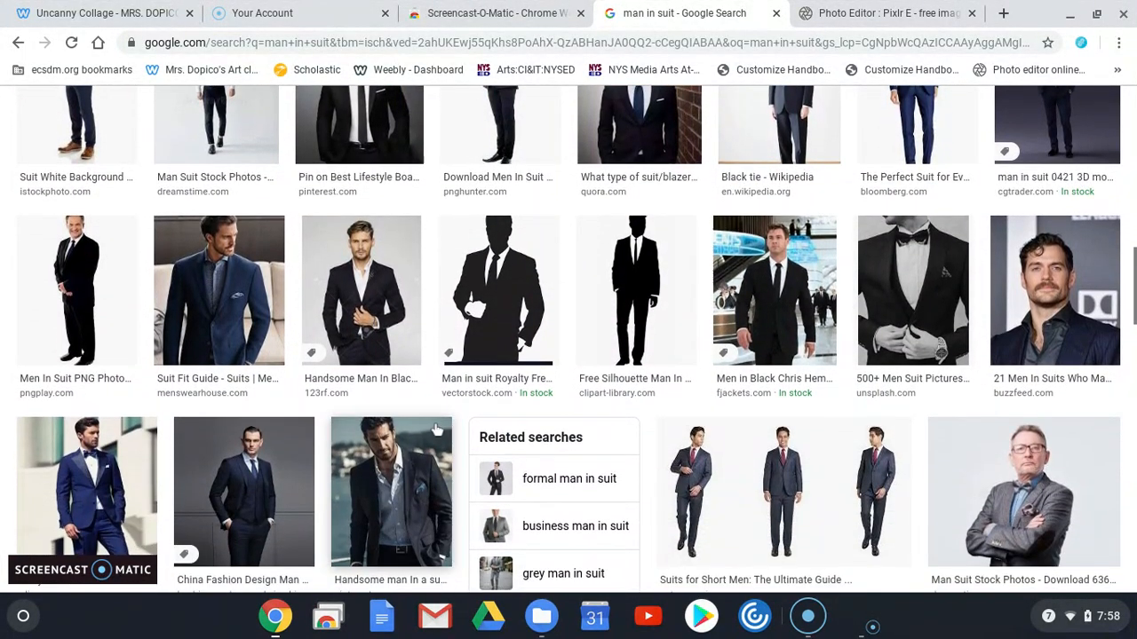
{"action": "scroll", "coordinate": [436, 431], "scroll_direction": "down", "scroll_amount": 2}
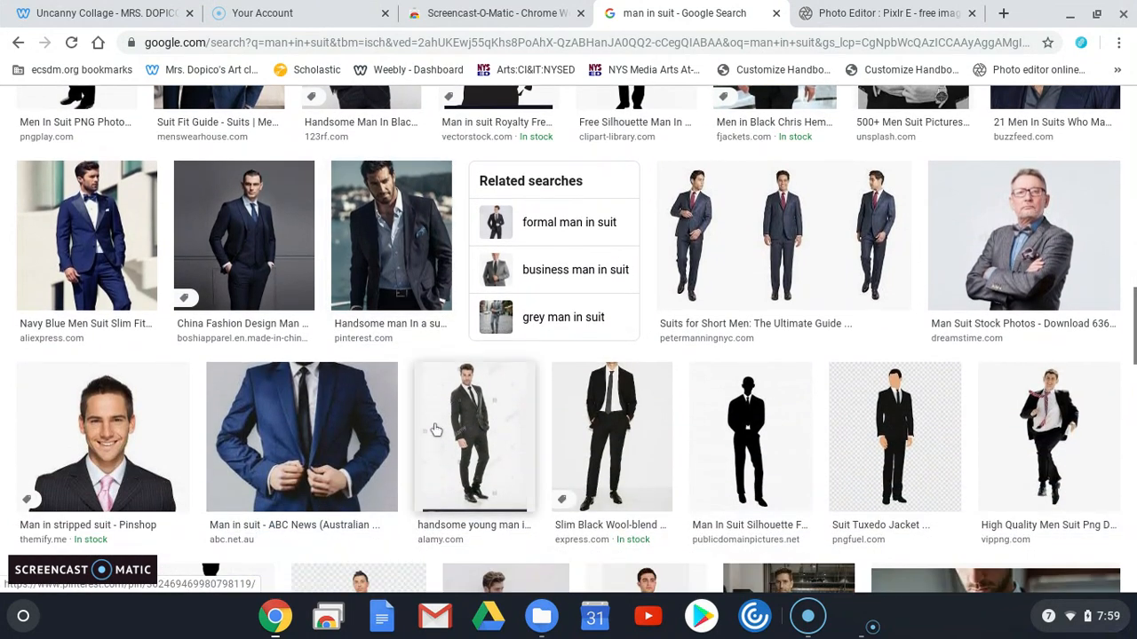
{"action": "left_click", "coordinate": [294, 239]}
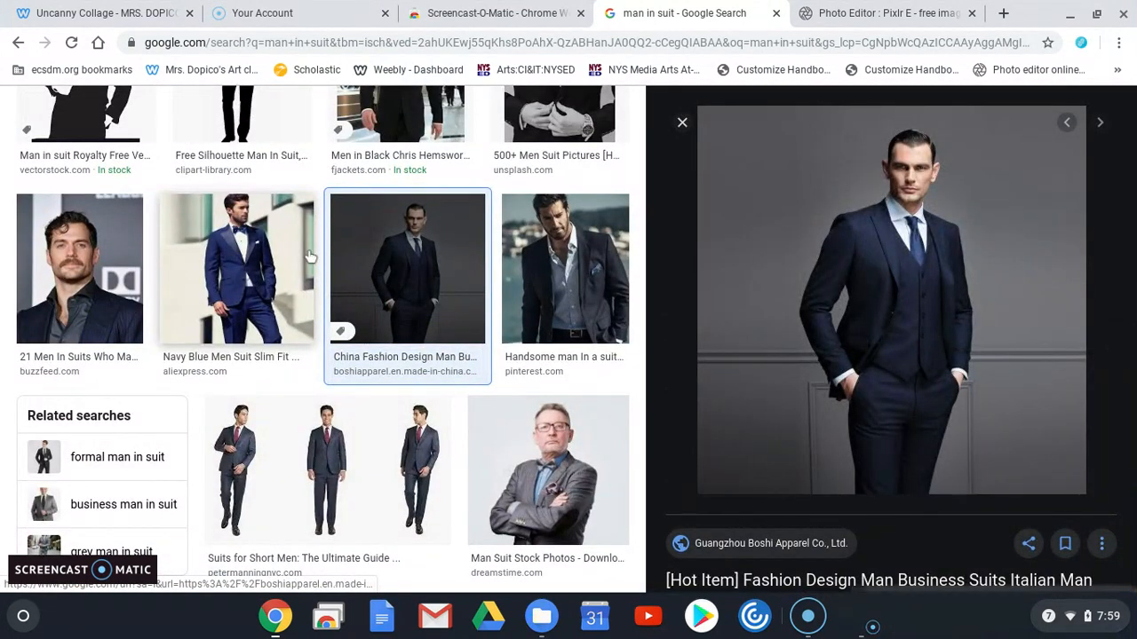
{"action": "right_click", "coordinate": [941, 311]}
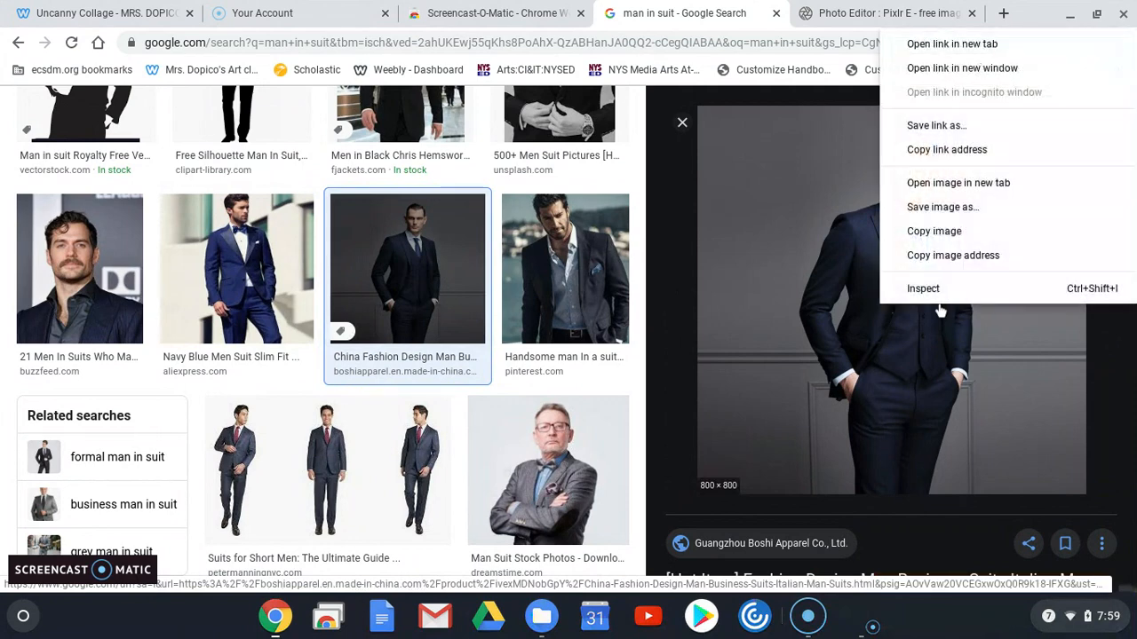
{"action": "left_click", "coordinate": [986, 209]}
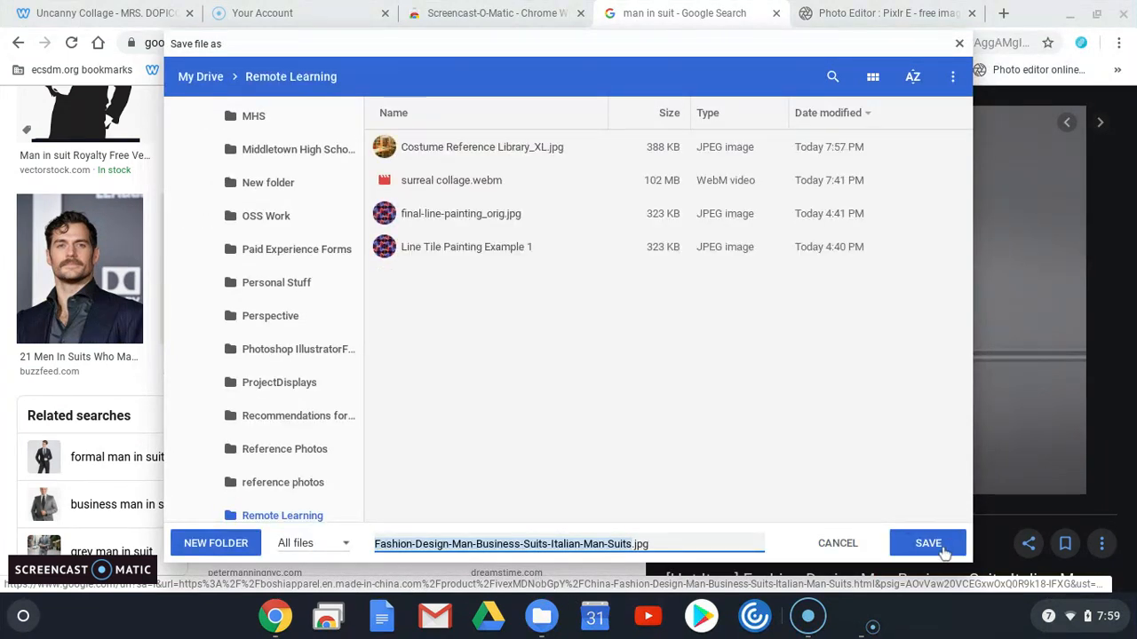
{"action": "left_click", "coordinate": [944, 550]}
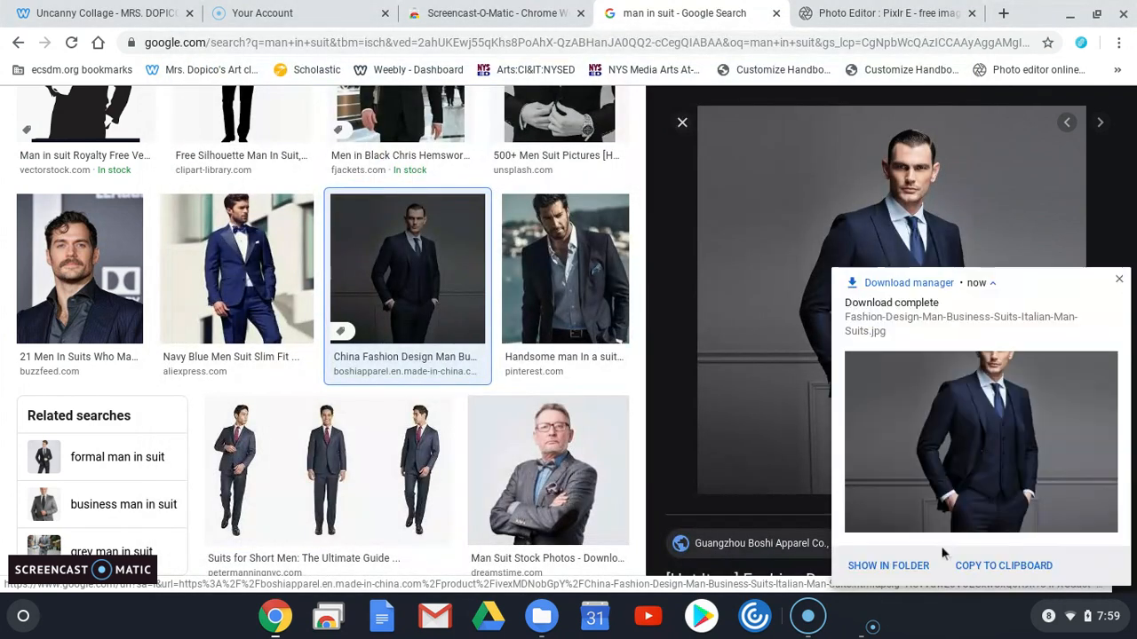
- Switch to Pixlr E, add the saved Fashion-Design-Man photo as an image layer and shift it toward the library's left half
{"action": "left_click", "coordinate": [781, 11]}
{"action": "left_click", "coordinate": [1119, 281]}
{"action": "left_click", "coordinate": [1038, 438]}
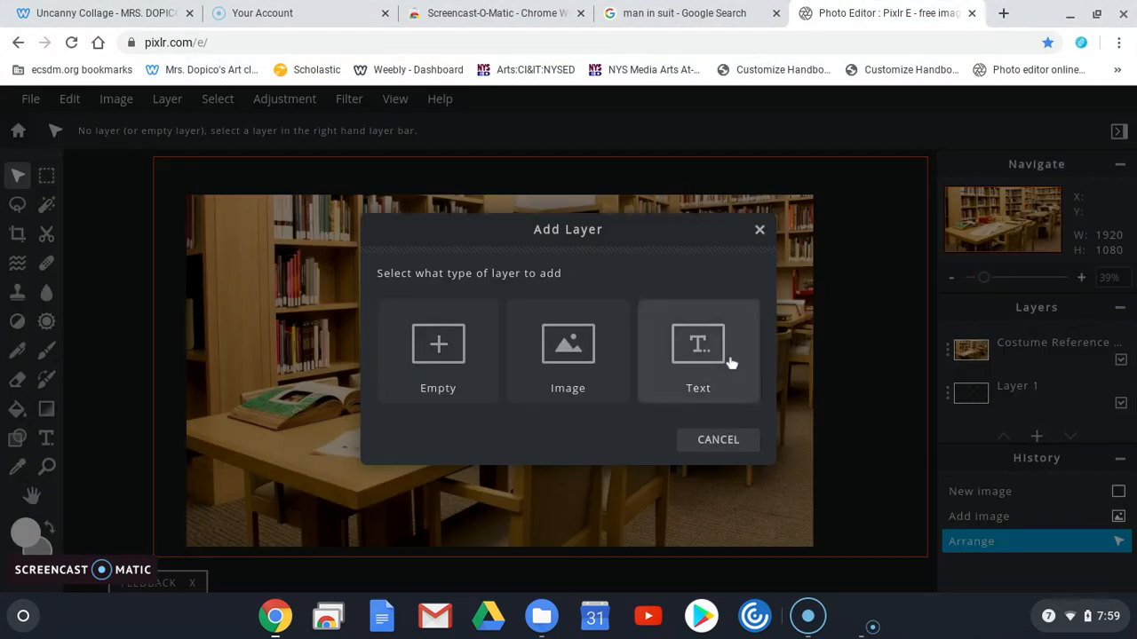
{"action": "left_click", "coordinate": [602, 349]}
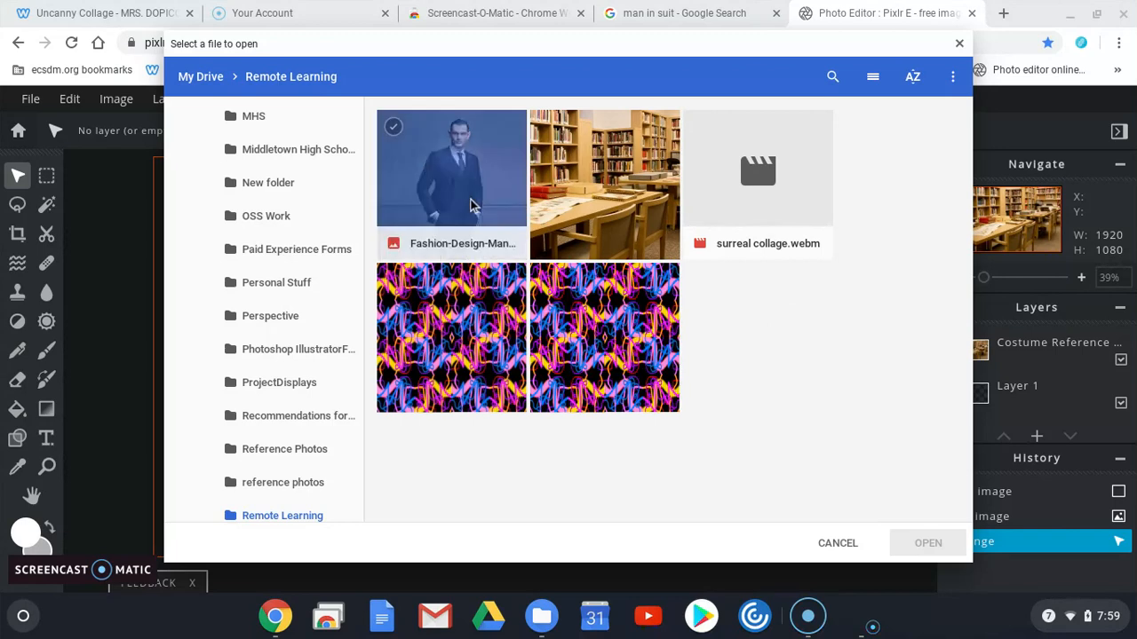
{"action": "left_click", "coordinate": [424, 229]}
{"action": "left_click", "coordinate": [940, 547]}
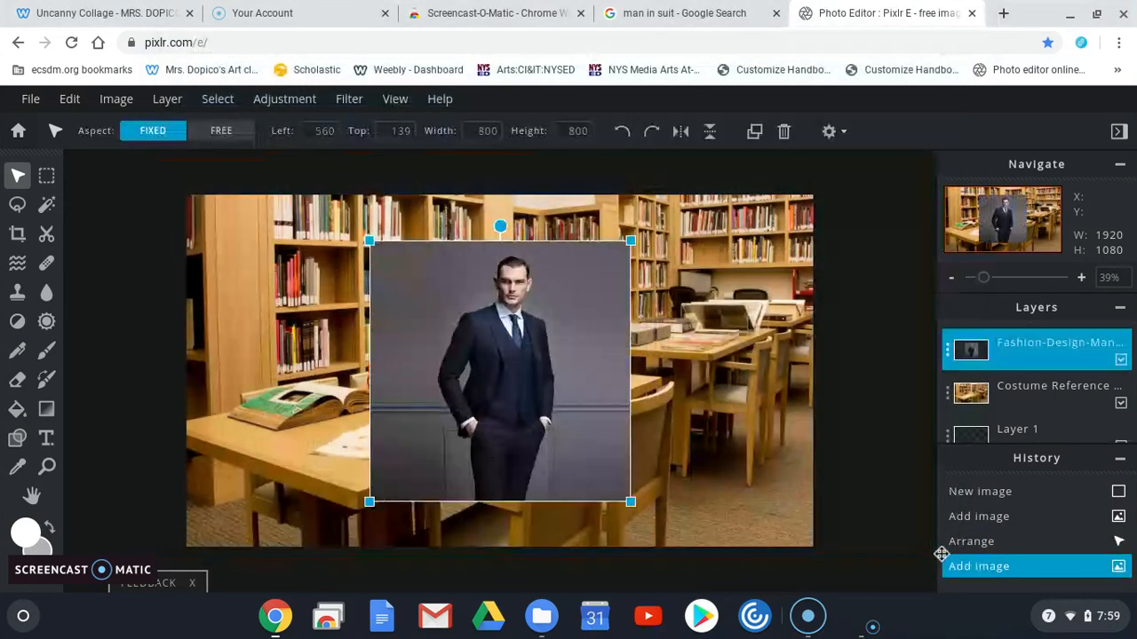
{"action": "left_click_drag", "start_coordinate": [519, 376], "coordinate": [451, 367]}
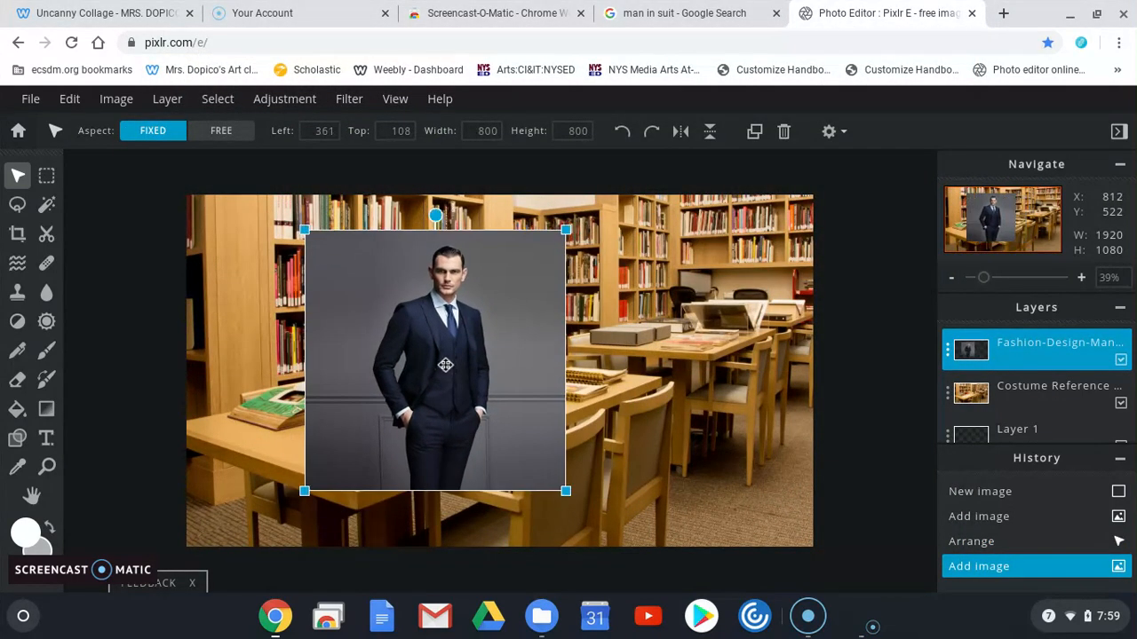
- Select the grey backdrop around the man with the Wand at tolerance 32 and subtract his face and hair from the selection
{"action": "left_click", "coordinate": [48, 206]}
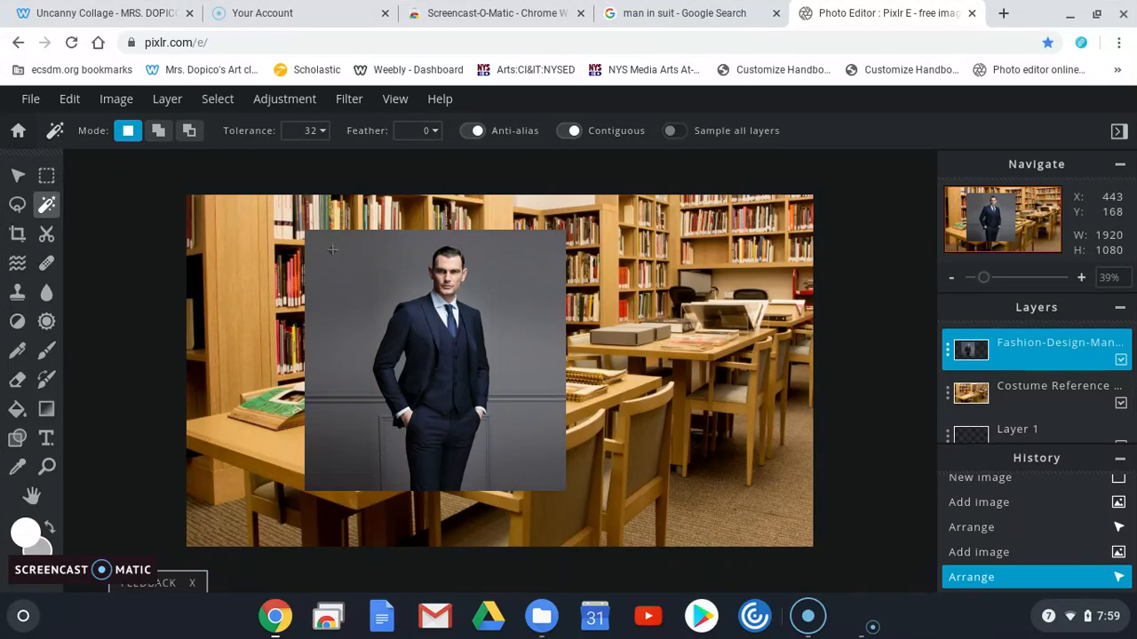
{"action": "left_click", "coordinate": [418, 299]}
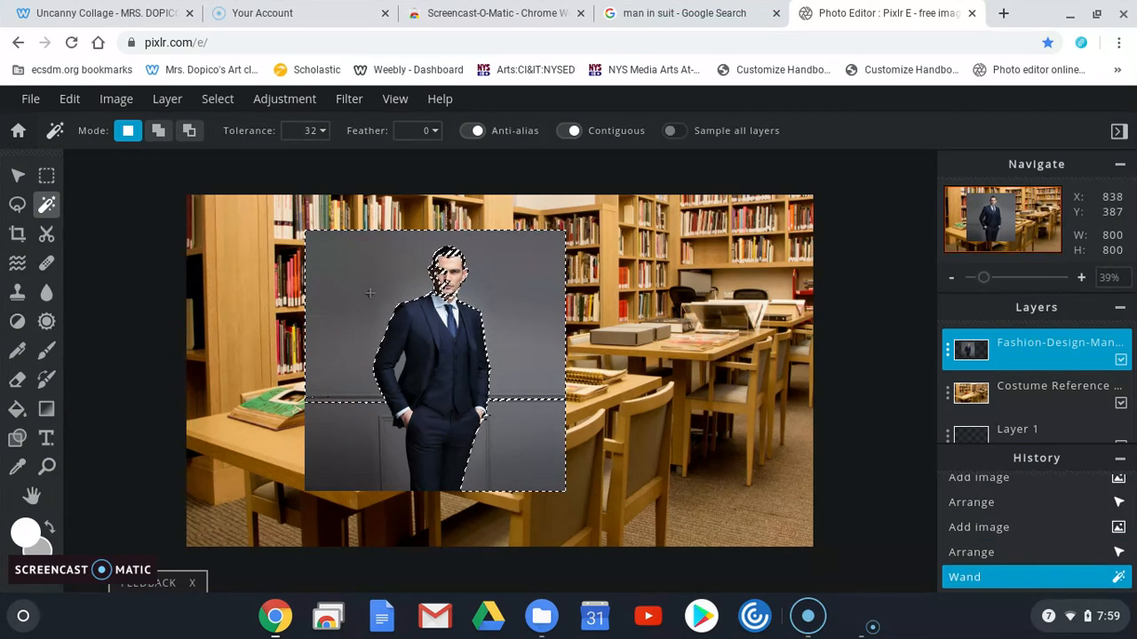
{"action": "left_click", "coordinate": [182, 140]}
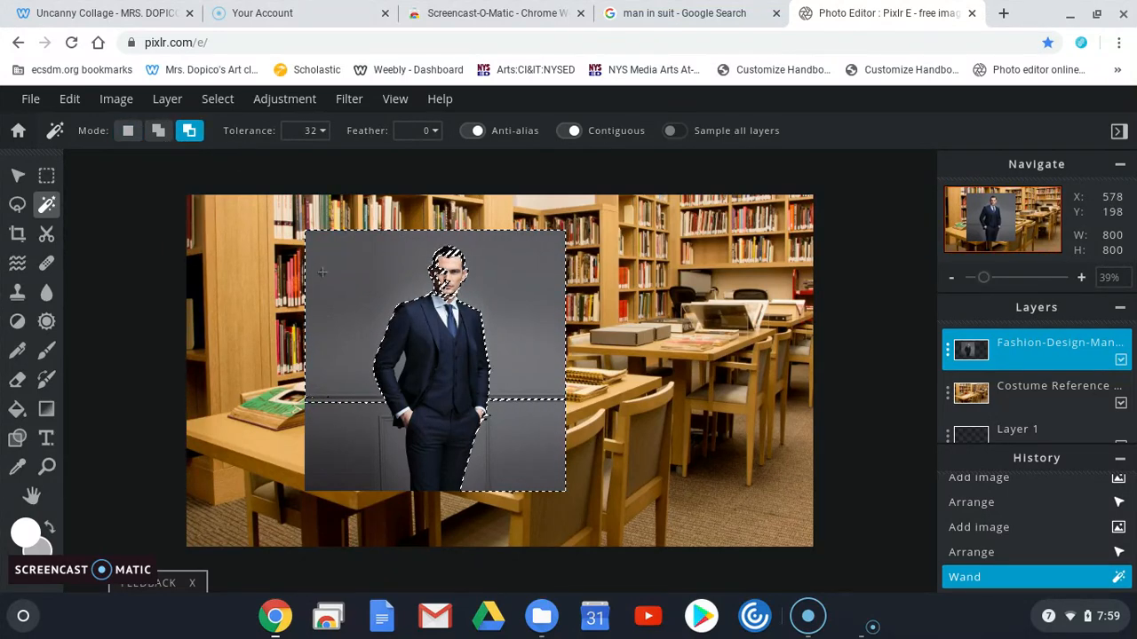
{"action": "left_click", "coordinate": [49, 465]}
{"action": "scroll", "coordinate": [448, 294], "scroll_direction": "up", "scroll_amount": 4}
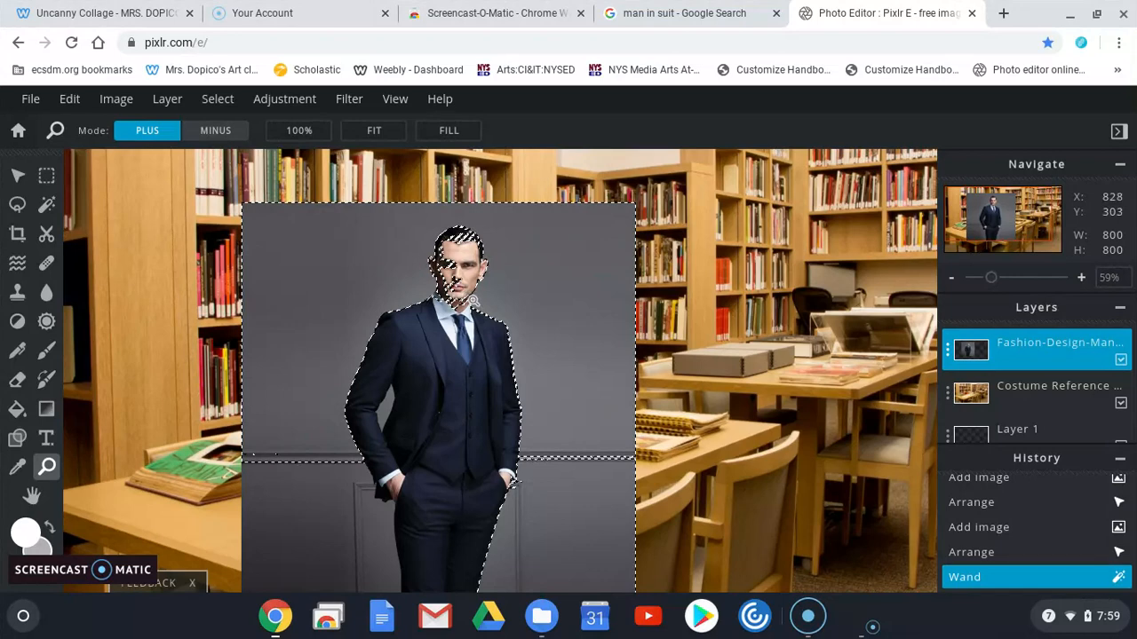
{"action": "scroll", "coordinate": [474, 300], "scroll_direction": "down", "scroll_amount": 1}
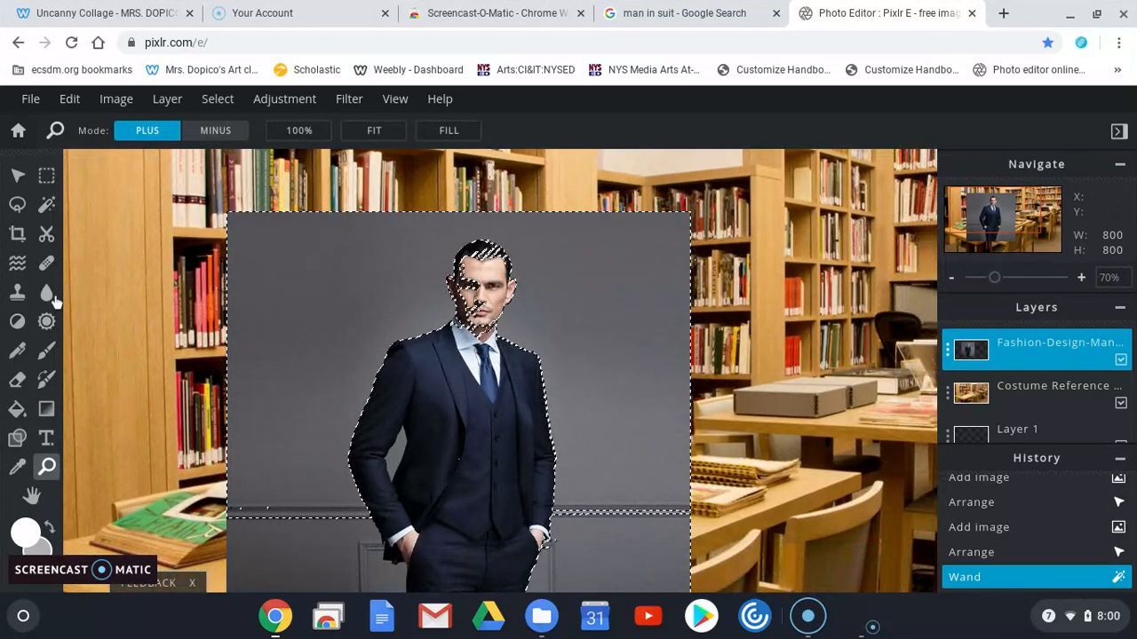
{"action": "left_click", "coordinate": [47, 206]}
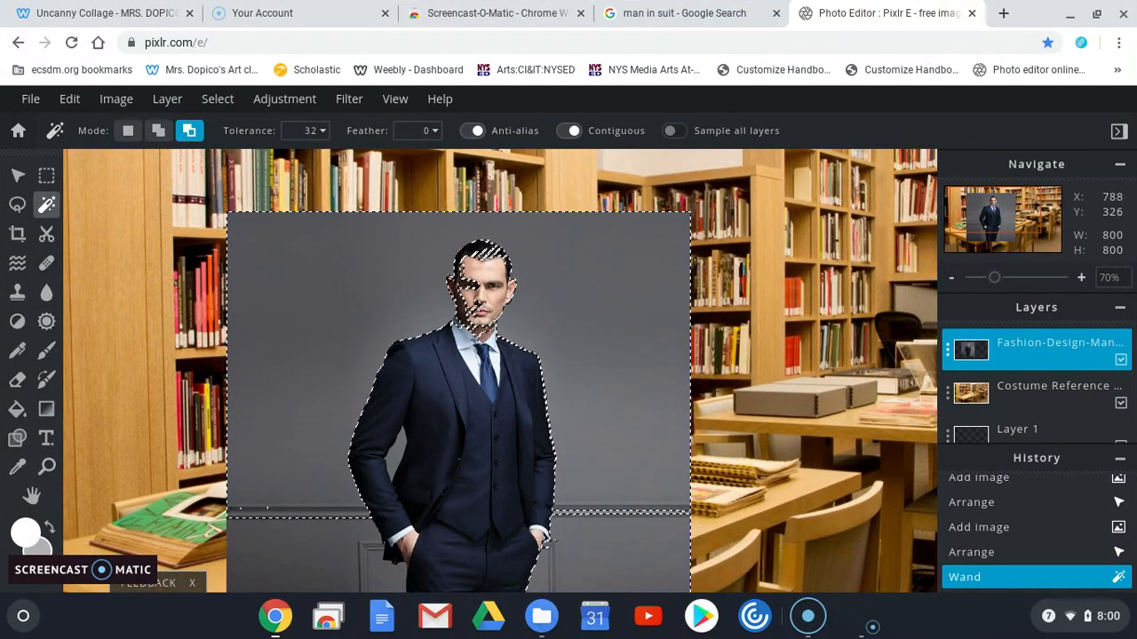
{"action": "left_click", "coordinate": [480, 330]}
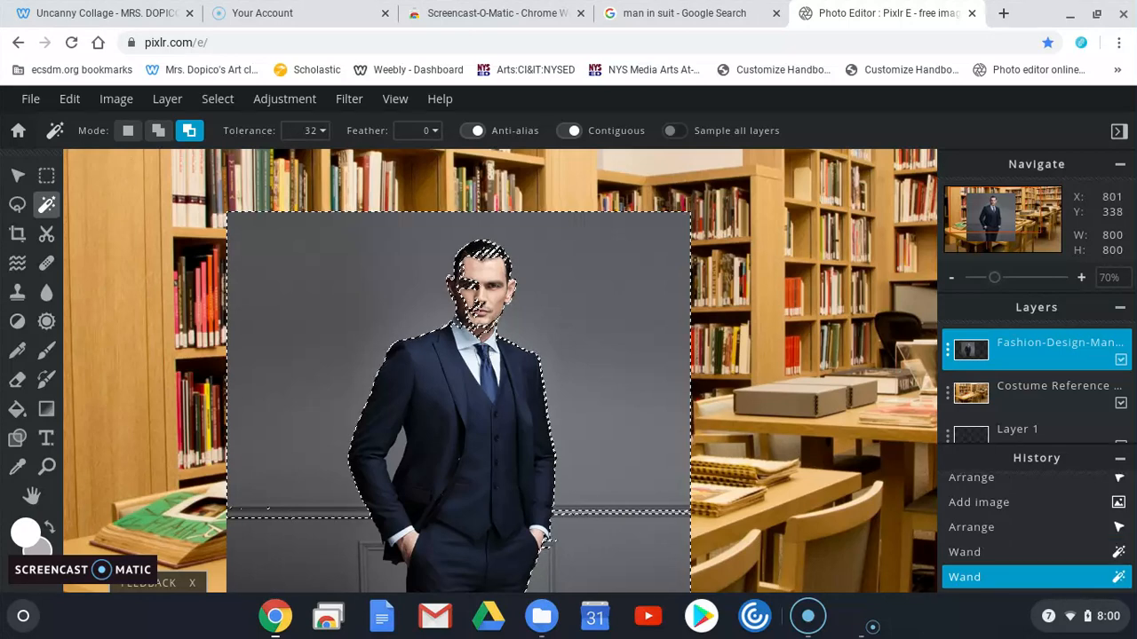
{"action": "left_click", "coordinate": [505, 330]}
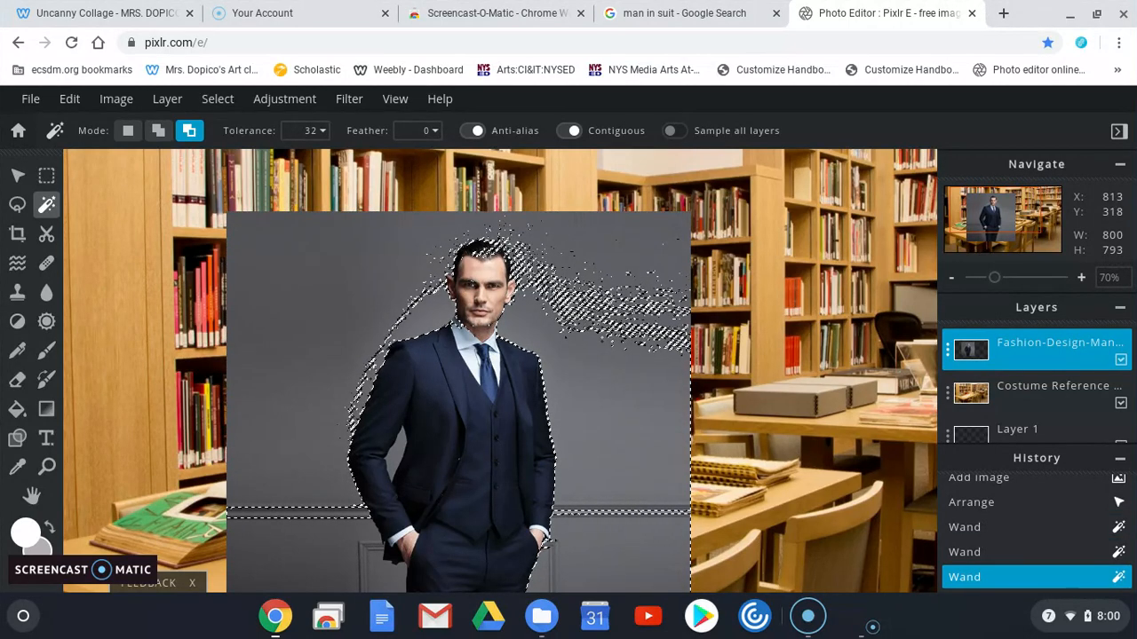
{"action": "left_click", "coordinate": [521, 249]}
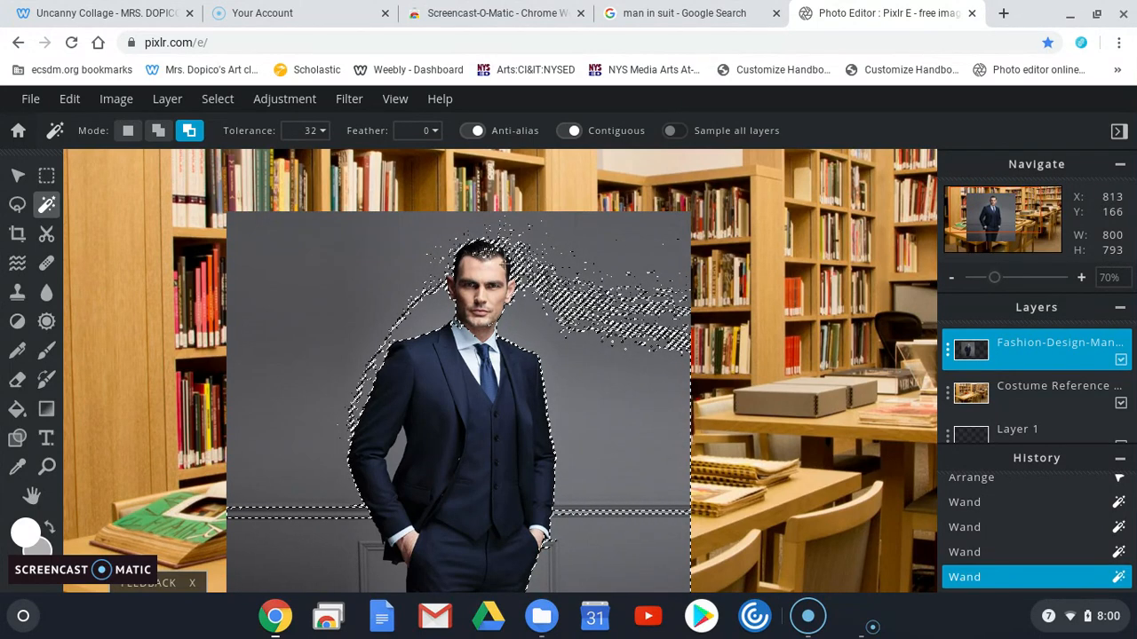
{"action": "left_click", "coordinate": [500, 264]}
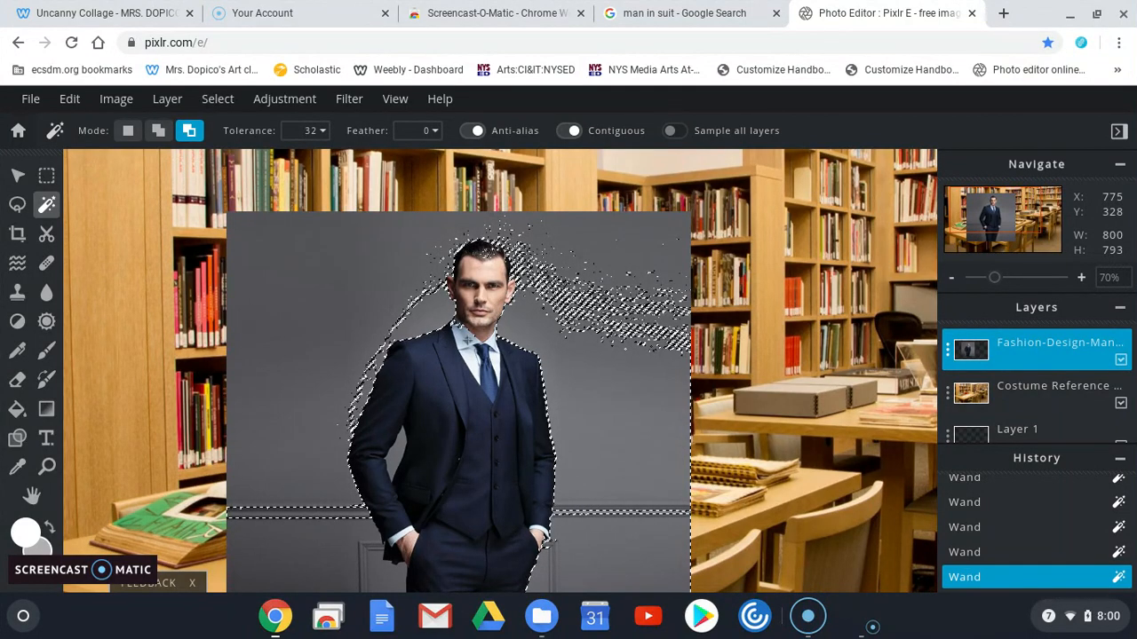
- Delete the selected grey backdrop from the man's photo layer
{"action": "scroll", "coordinate": [464, 340], "scroll_direction": "down", "scroll_amount": 3}
{"action": "scroll", "coordinate": [492, 421], "scroll_direction": "up", "scroll_amount": 5}
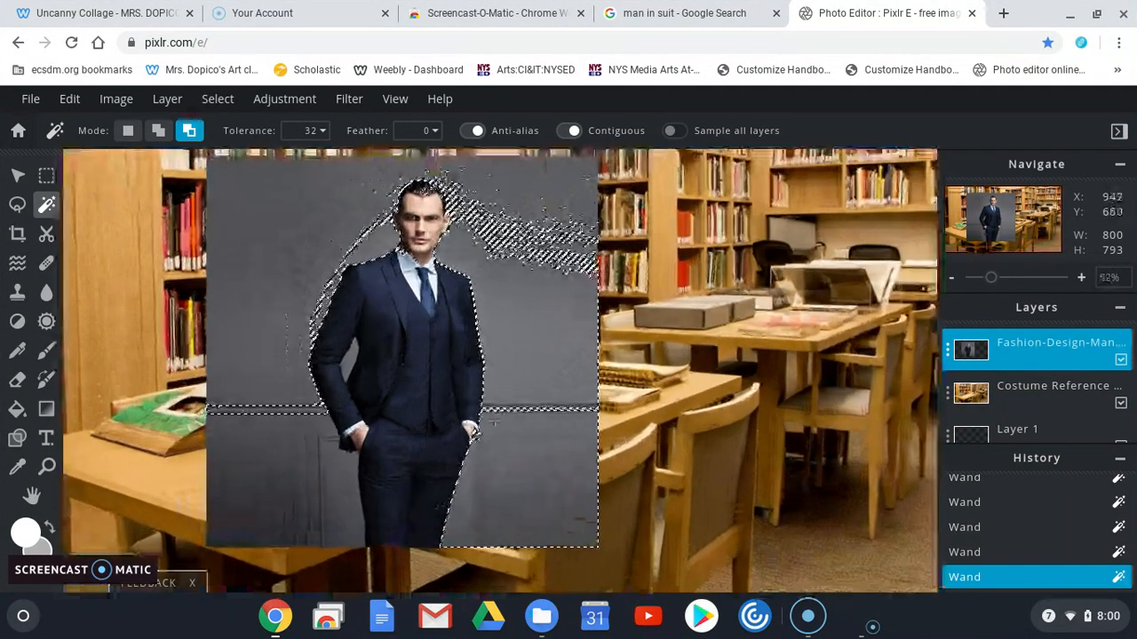
{"action": "scroll", "coordinate": [494, 421], "scroll_direction": "down", "scroll_amount": 2}
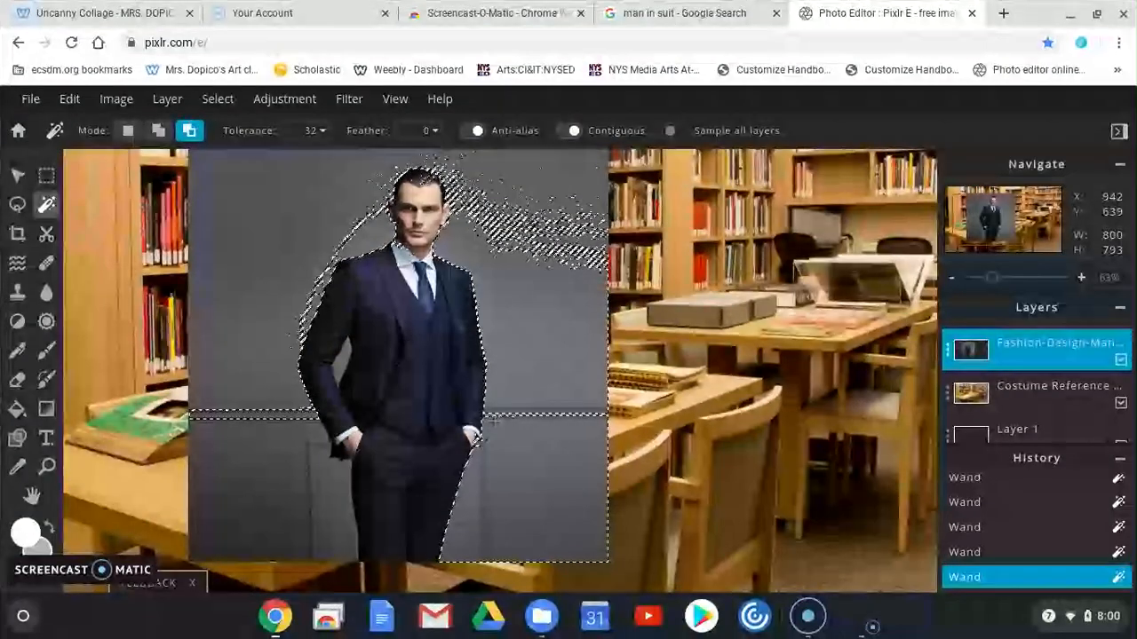
{"action": "key", "text": "Delete"}
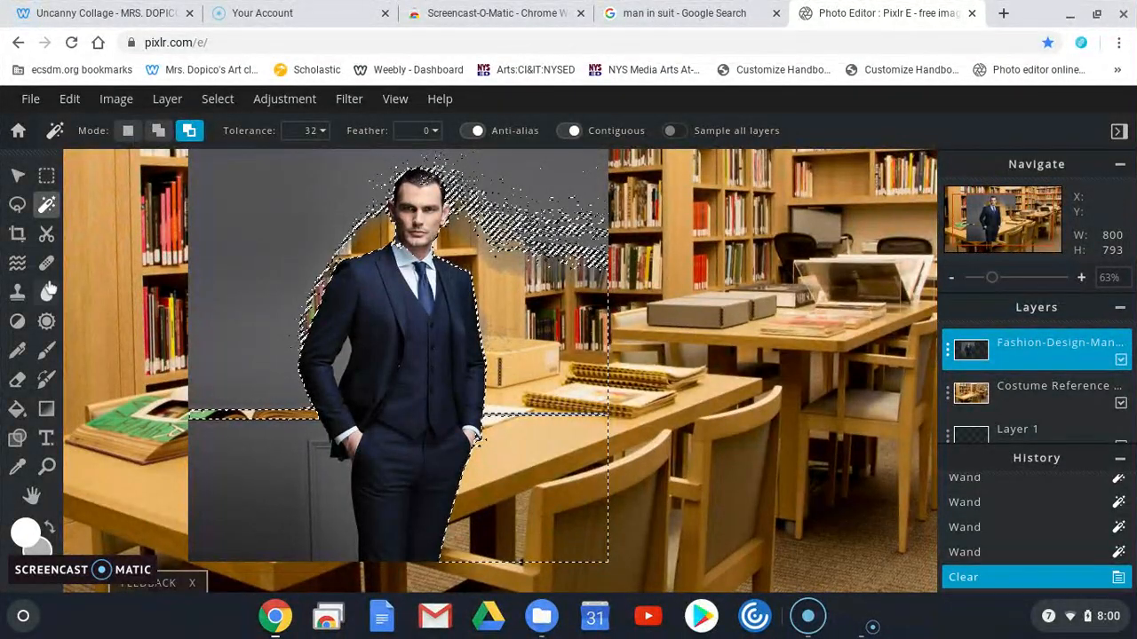
- Try to select the remaining upper grey backdrop without the man's head using the Wand, and discard the selection
{"action": "left_click", "coordinate": [128, 131]}
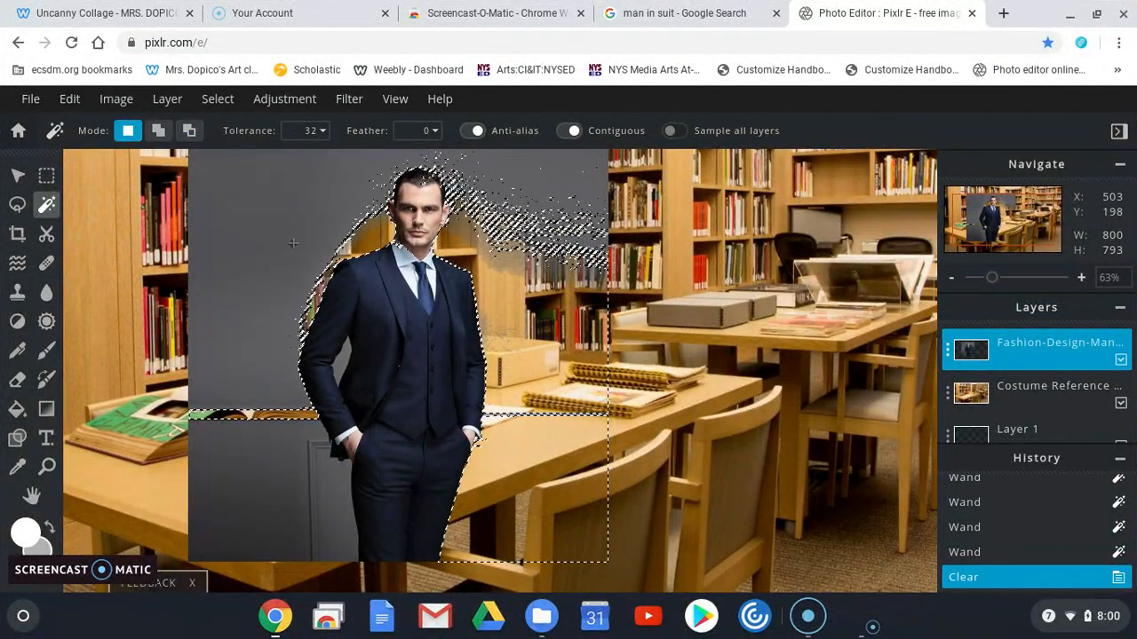
{"action": "left_click", "coordinate": [266, 222]}
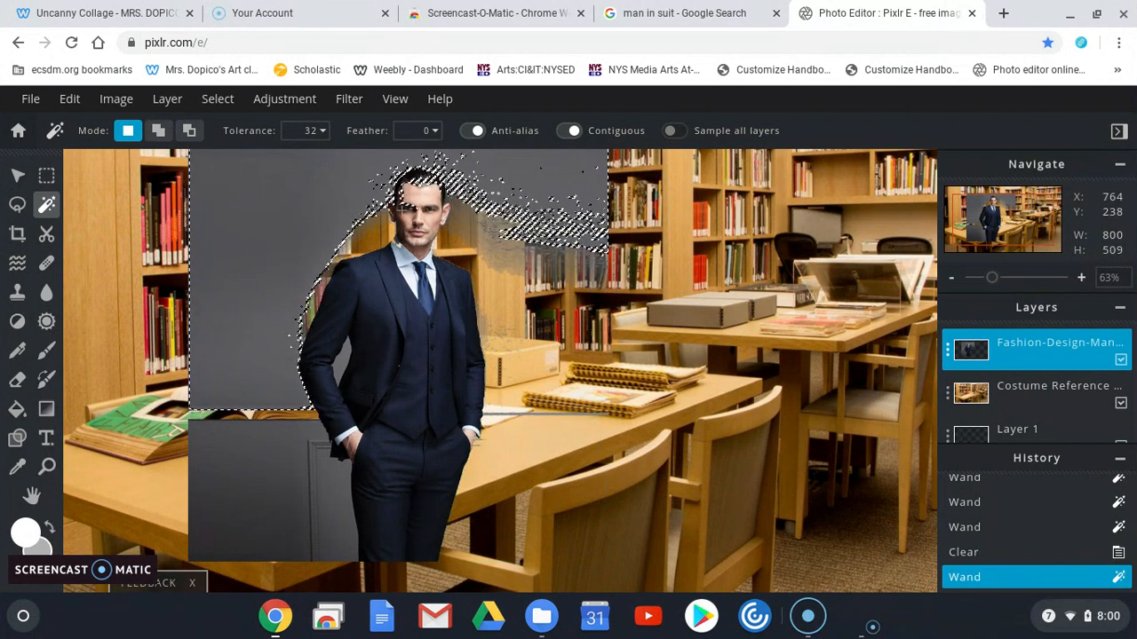
{"action": "left_click", "coordinate": [189, 131]}
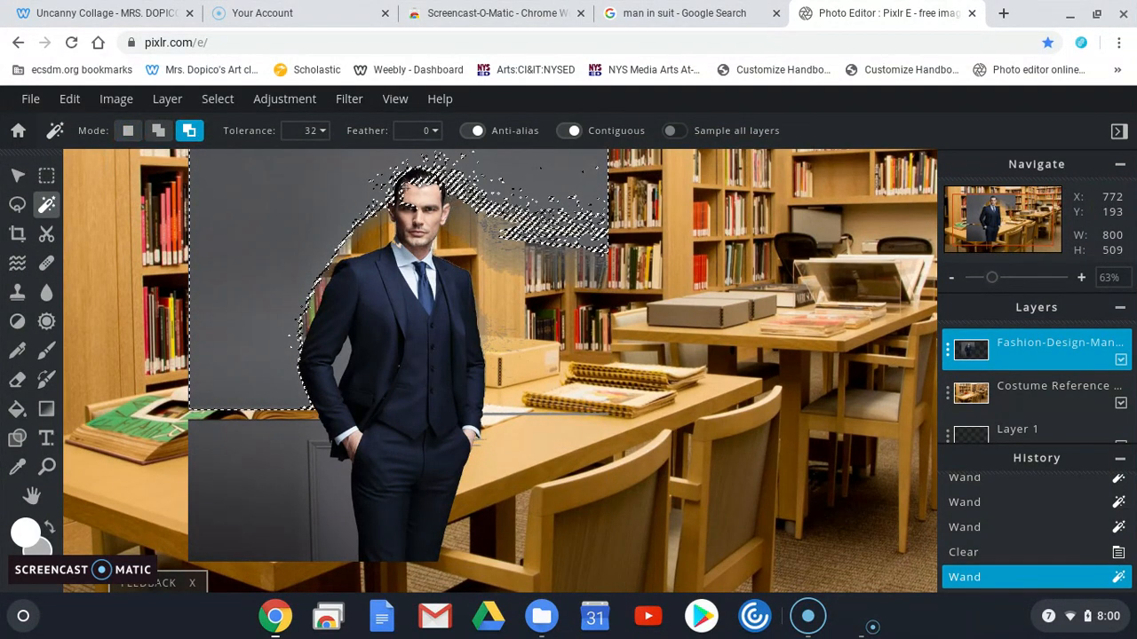
{"action": "left_click", "coordinate": [400, 193]}
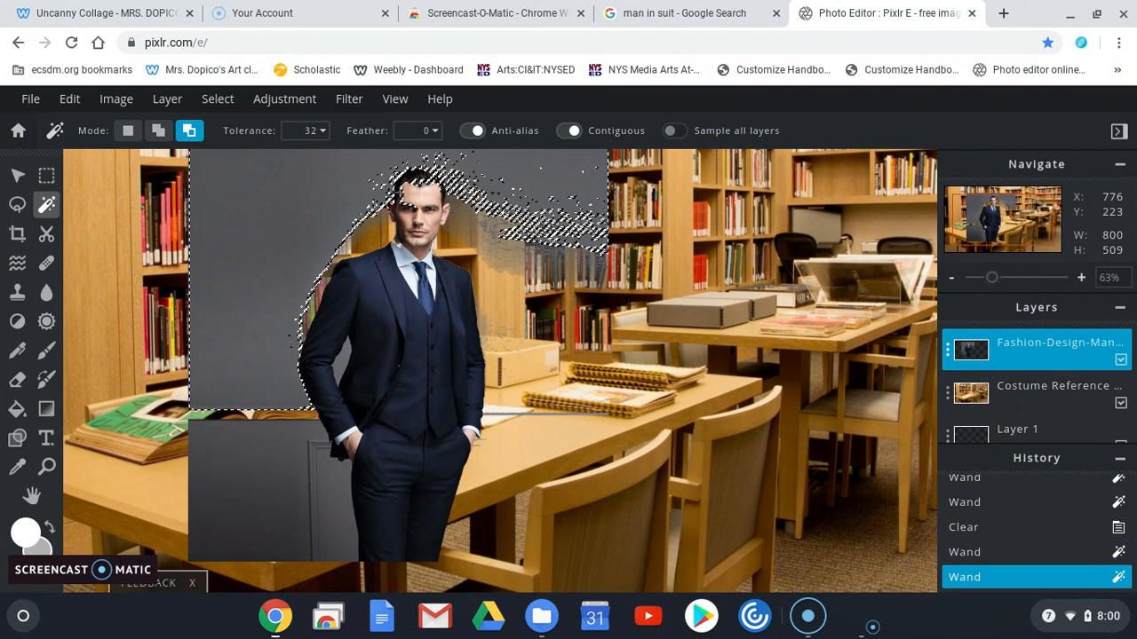
{"action": "left_click", "coordinate": [508, 222]}
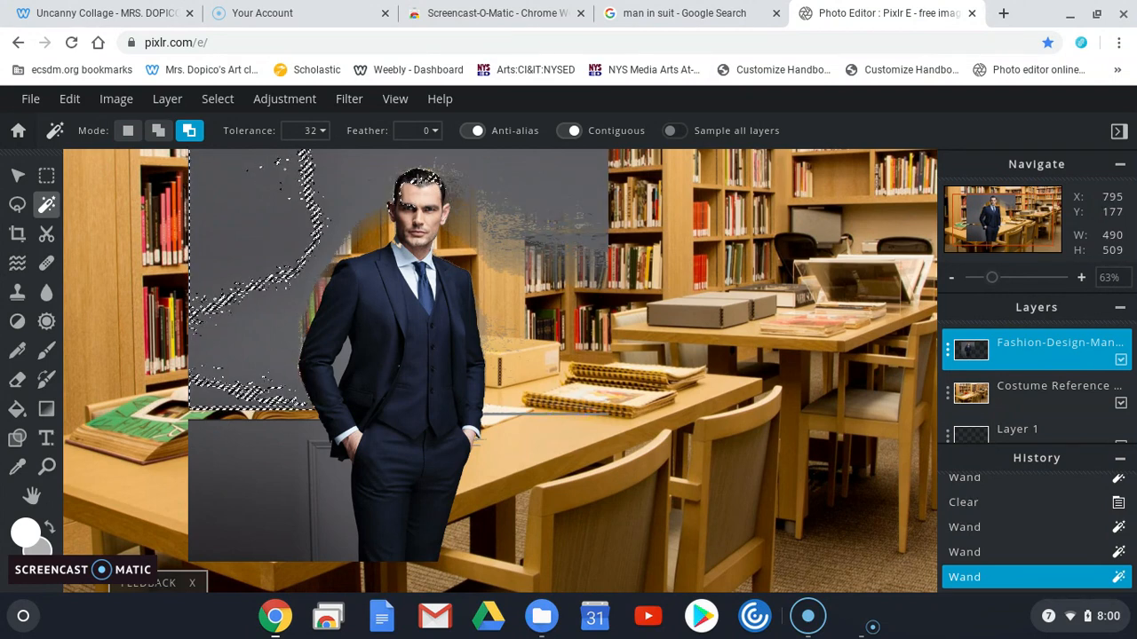
{"action": "left_click", "coordinate": [217, 98]}
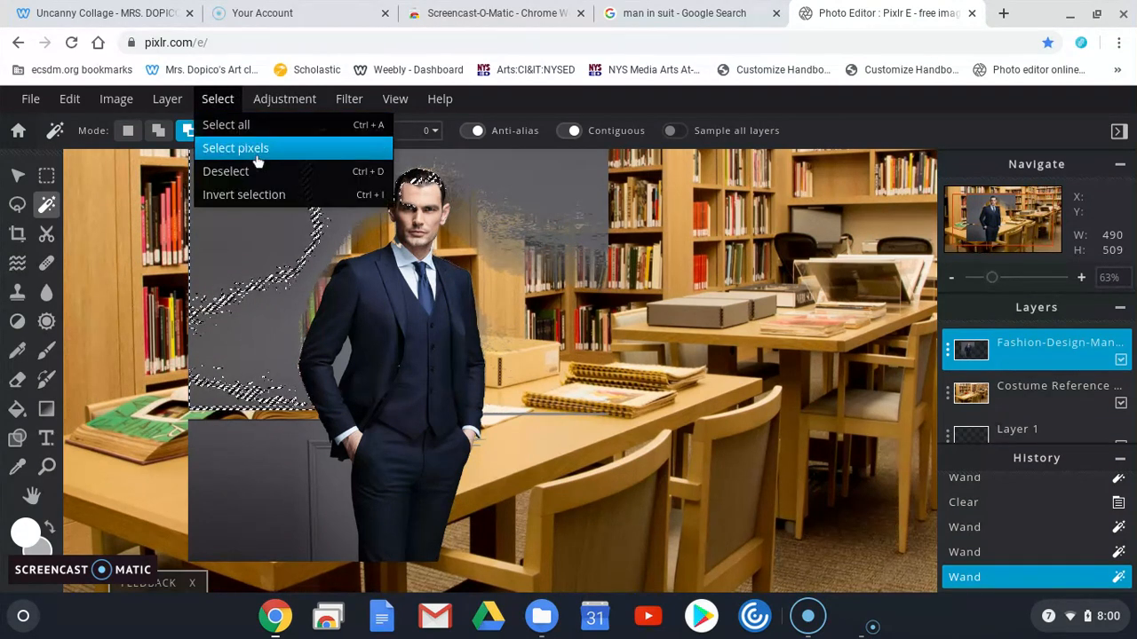
{"action": "left_click", "coordinate": [254, 172]}
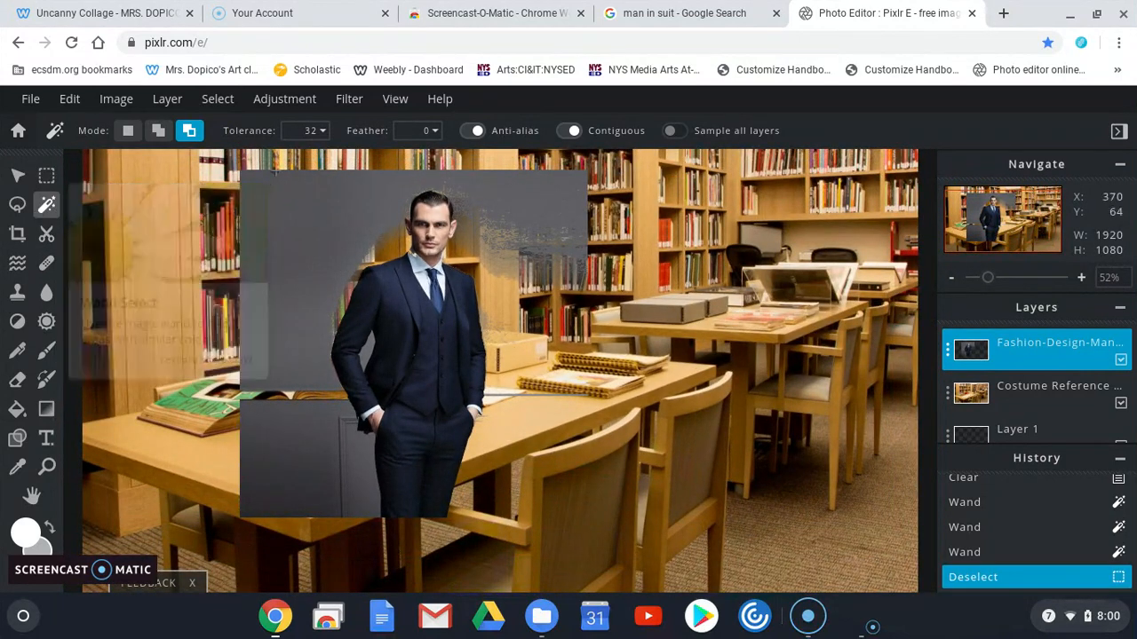
- Wand-select the grey area beside the man again, try subtracting his face from it, and deselect
{"action": "left_click", "coordinate": [296, 216]}
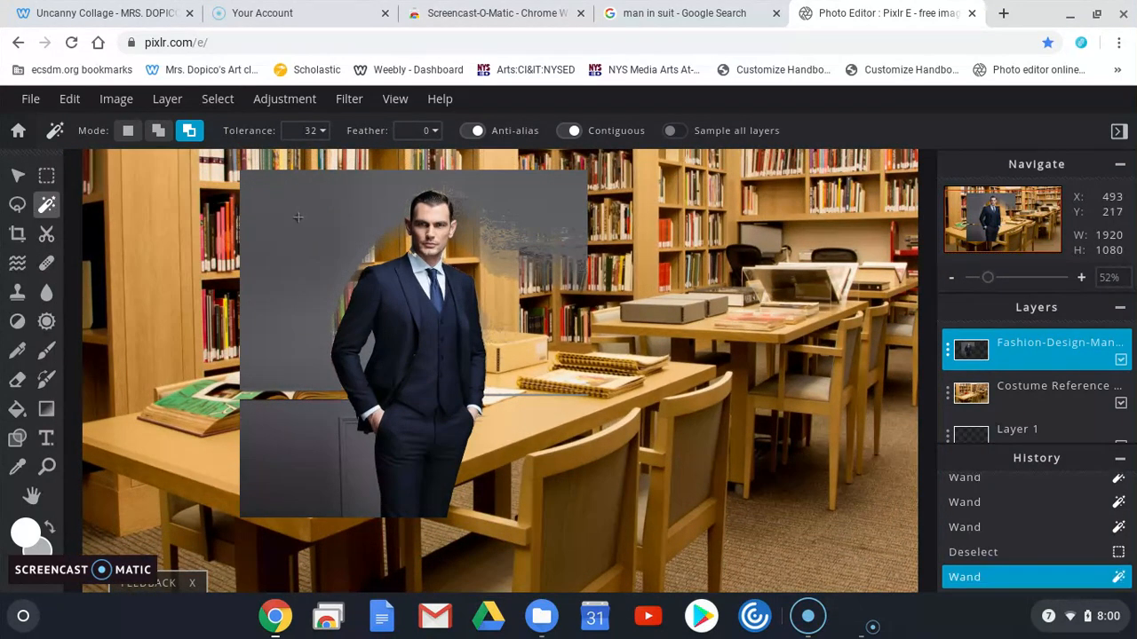
{"action": "left_click", "coordinate": [128, 131]}
{"action": "left_click", "coordinate": [295, 227]}
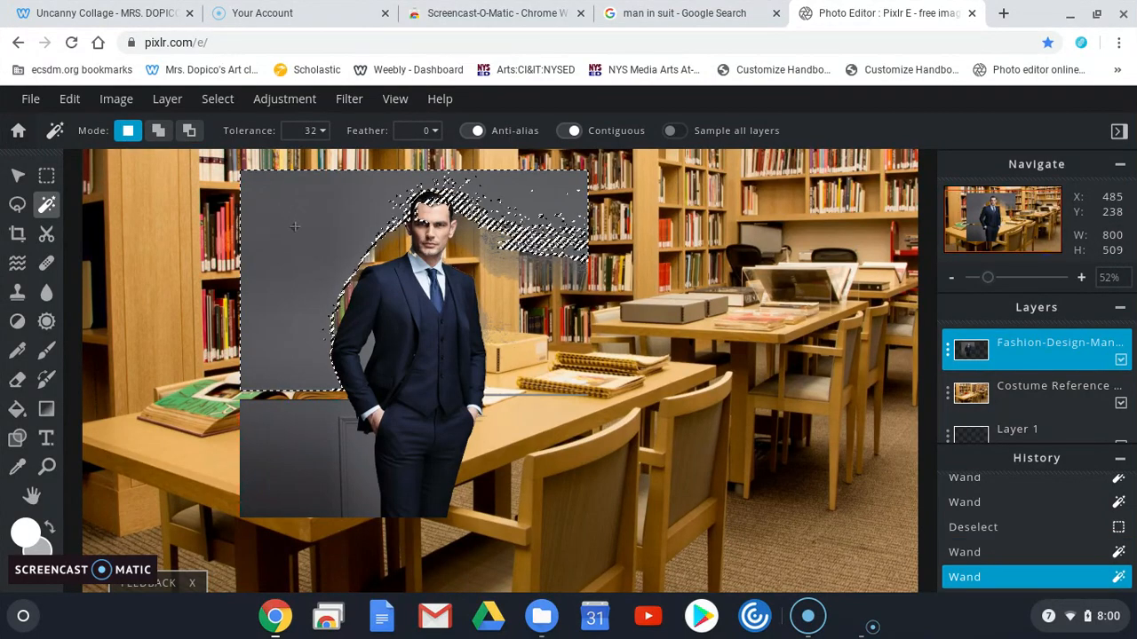
{"action": "left_click", "coordinate": [184, 131]}
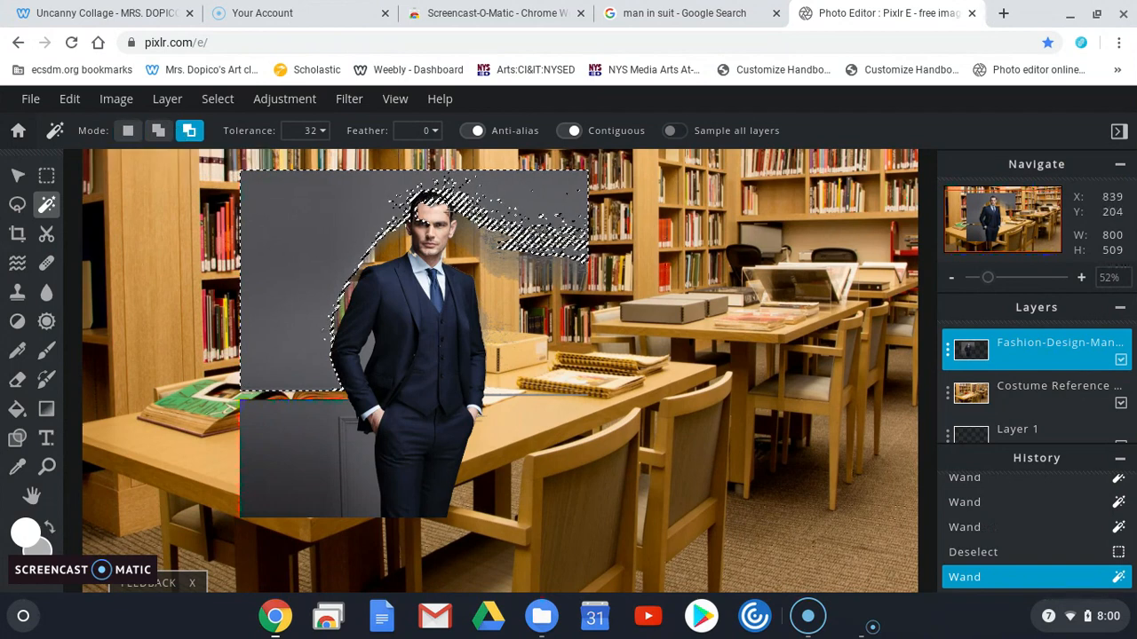
{"action": "double_click", "coordinate": [455, 229]}
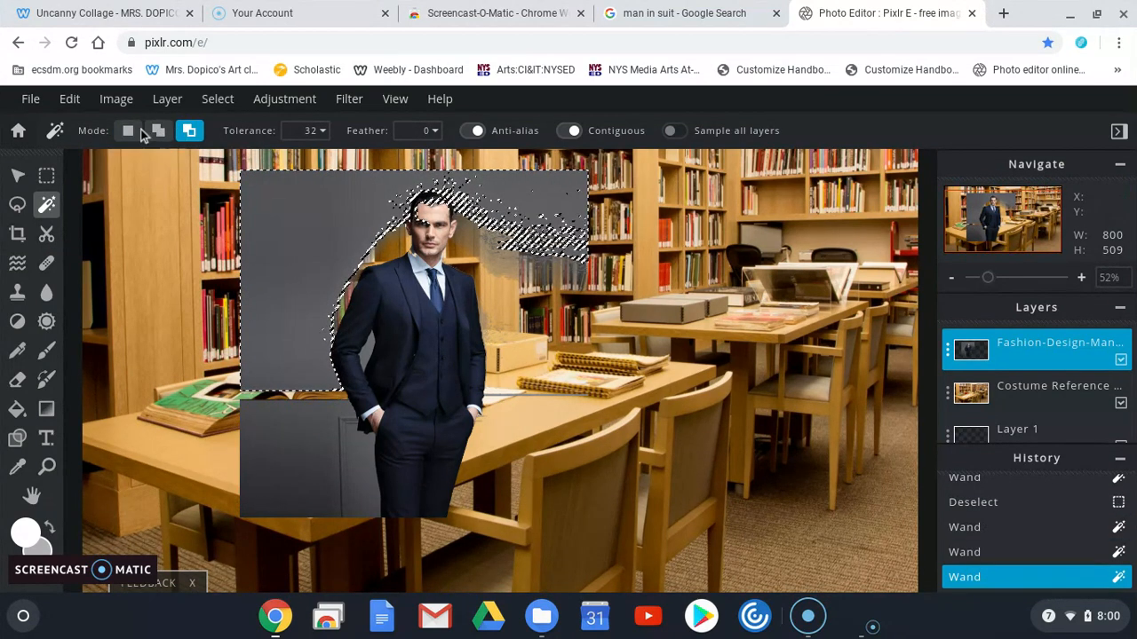
{"action": "left_click", "coordinate": [218, 99]}
{"action": "left_click", "coordinate": [227, 172]}
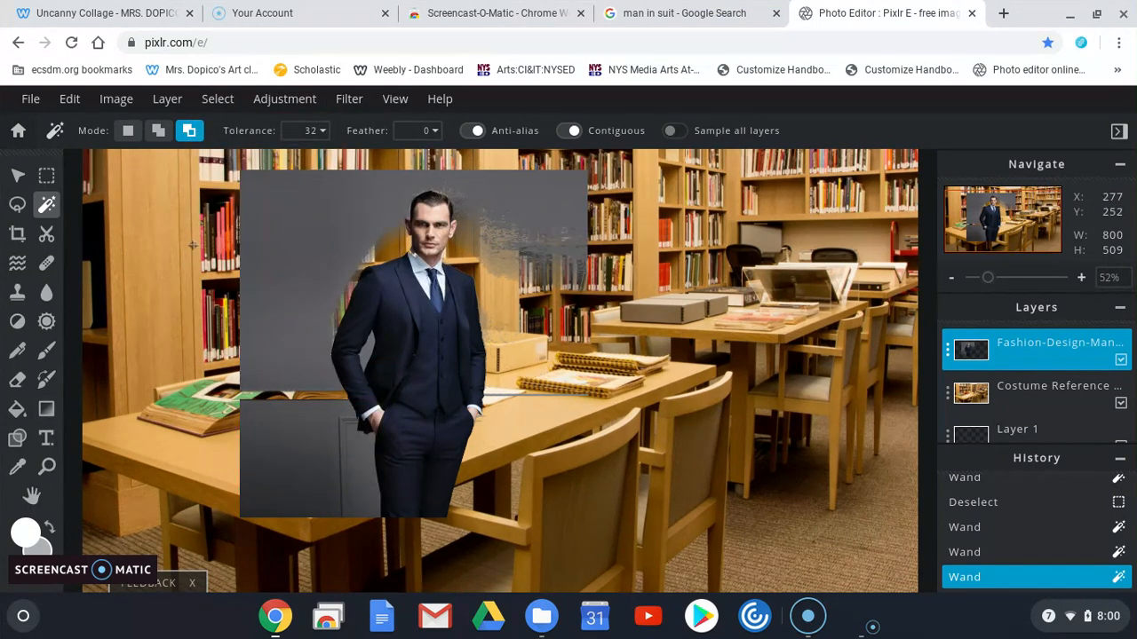
- Erase the remaining grey backdrop above and beside the man with a soft eraser enlarged to 196 px
{"action": "left_click", "coordinate": [16, 382]}
{"action": "left_click_drag", "start_coordinate": [283, 178], "coordinate": [254, 239]}
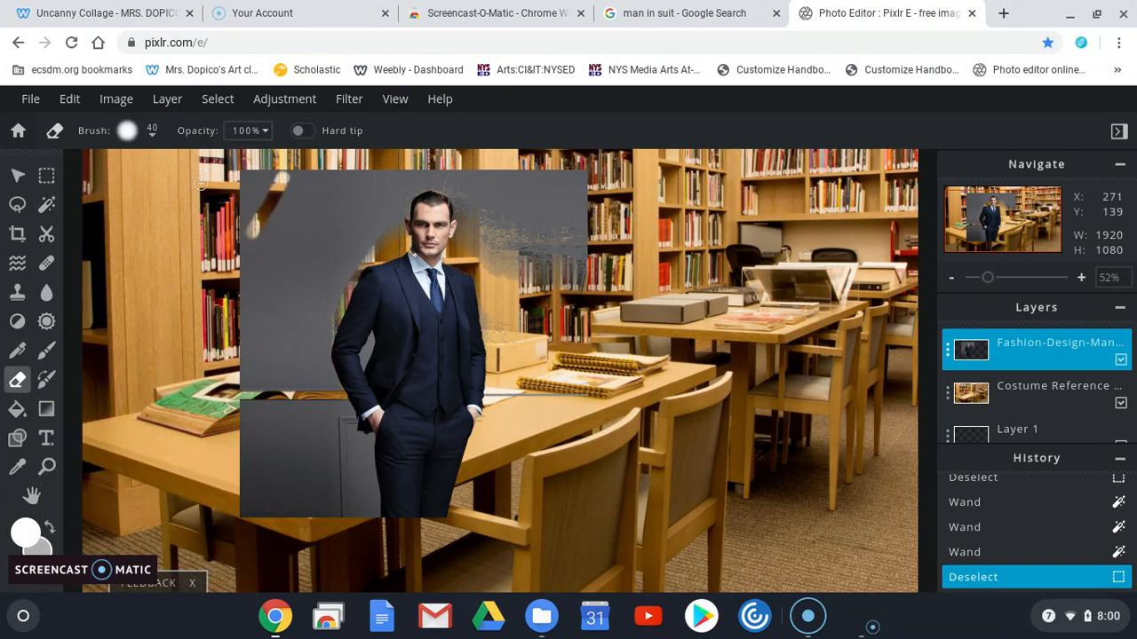
{"action": "left_click", "coordinate": [128, 130]}
{"action": "left_click_drag", "start_coordinate": [316, 193], "coordinate": [349, 197]}
{"action": "left_click", "coordinate": [565, 185]}
{"action": "mouse_move", "coordinate": [563, 193]}
{"action": "left_mouse_down"}
{"action": "mouse_move", "coordinate": [556, 224]}
{"action": "mouse_move", "coordinate": [573, 281]}
{"action": "mouse_move", "coordinate": [584, 195]}
{"action": "mouse_move", "coordinate": [556, 260]}
{"action": "mouse_move", "coordinate": [521, 259]}
{"action": "mouse_move", "coordinate": [459, 159]}
{"action": "mouse_move", "coordinate": [443, 154]}
{"action": "mouse_move", "coordinate": [392, 171]}
{"action": "mouse_move", "coordinate": [339, 226]}
{"action": "mouse_move", "coordinate": [284, 217]}
{"action": "mouse_move", "coordinate": [284, 197]}
{"action": "mouse_move", "coordinate": [242, 194]}
{"action": "mouse_move", "coordinate": [312, 190]}
{"action": "mouse_move", "coordinate": [350, 205]}
{"action": "mouse_move", "coordinate": [376, 241]}
{"action": "mouse_move", "coordinate": [377, 219]}
{"action": "mouse_move", "coordinate": [274, 318]}
{"action": "mouse_move", "coordinate": [247, 316]}
{"action": "mouse_move", "coordinate": [235, 259]}
{"action": "mouse_move", "coordinate": [233, 389]}
{"action": "mouse_move", "coordinate": [259, 413]}
{"action": "mouse_move", "coordinate": [298, 506]}
{"action": "mouse_move", "coordinate": [285, 362]}
{"action": "mouse_move", "coordinate": [320, 307]}
{"action": "mouse_move", "coordinate": [290, 369]}
{"action": "mouse_move", "coordinate": [289, 427]}
{"action": "mouse_move", "coordinate": [321, 468]}
{"action": "mouse_move", "coordinate": [306, 379]}
{"action": "mouse_move", "coordinate": [347, 472]}
{"action": "mouse_move", "coordinate": [353, 524]}
{"action": "left_mouse_up"}
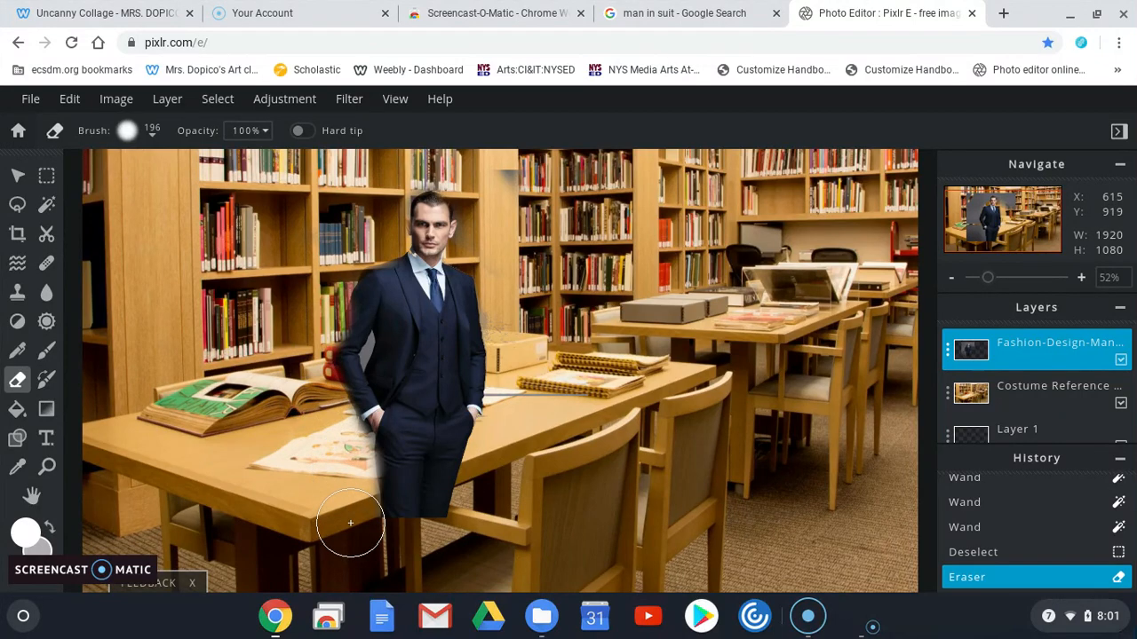
- Erase the grey patch between the man's bent arm and his torso with a soft 39 px eraser
{"action": "left_click", "coordinate": [47, 466]}
{"action": "left_click", "coordinate": [356, 364]}
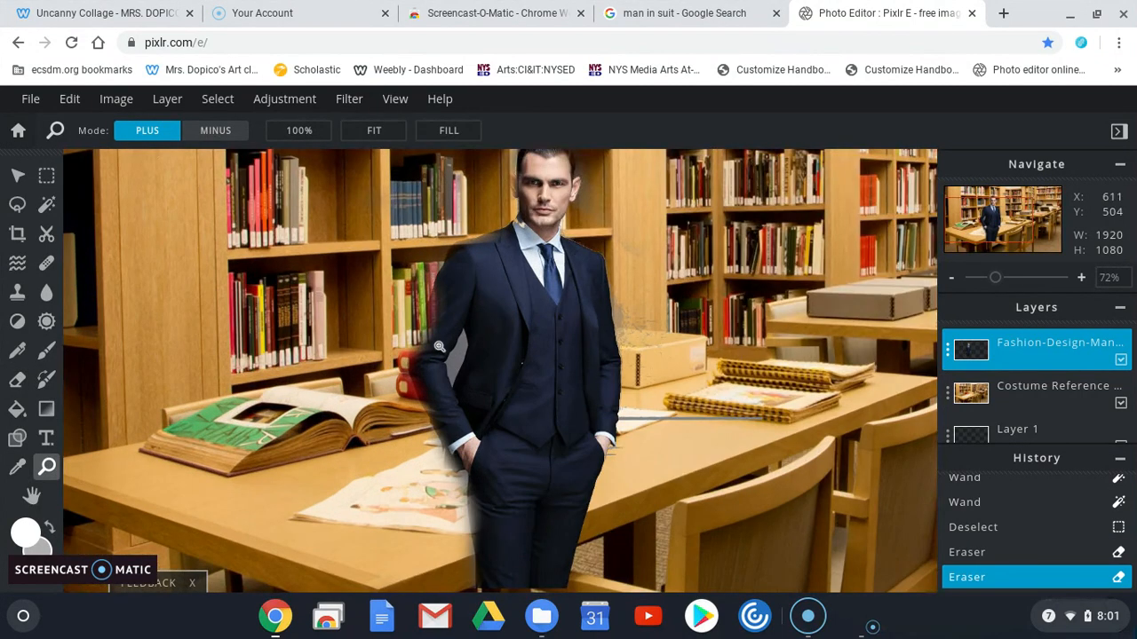
{"action": "left_click", "coordinate": [457, 351]}
{"action": "left_click", "coordinate": [494, 375]}
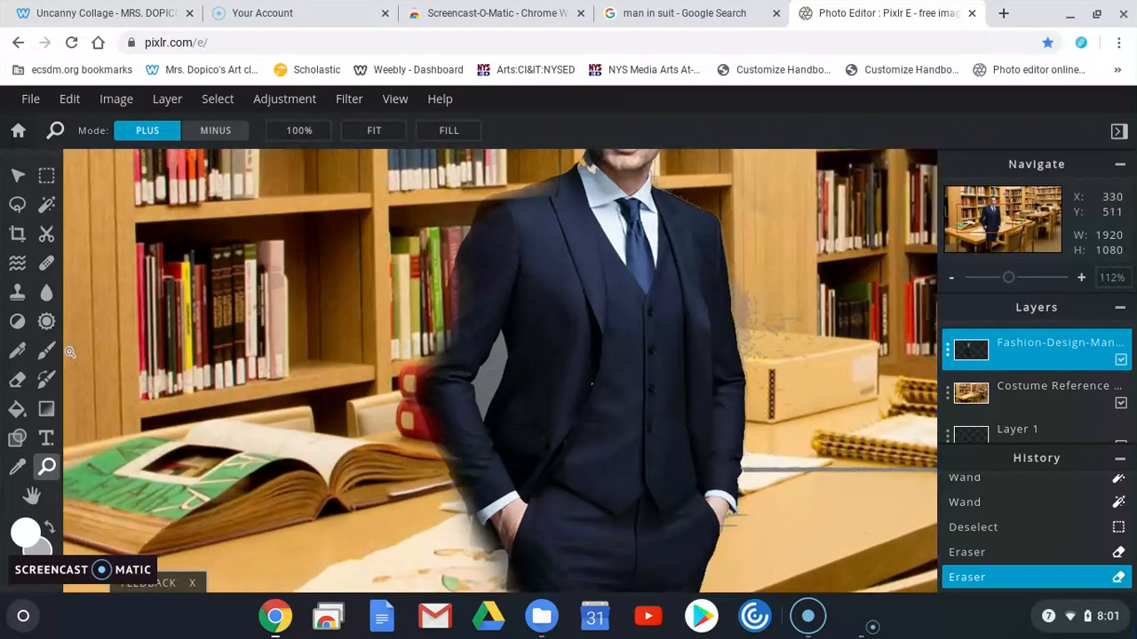
{"action": "left_click", "coordinate": [17, 380]}
{"action": "left_click", "coordinate": [153, 136]}
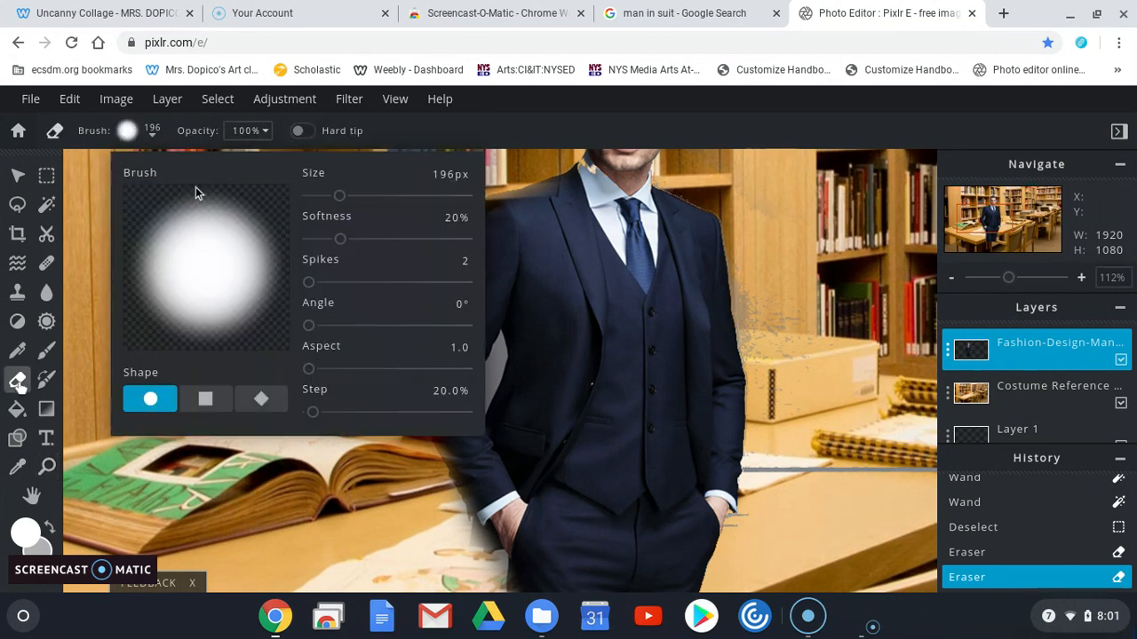
{"action": "left_click_drag", "start_coordinate": [340, 195], "coordinate": [319, 195]}
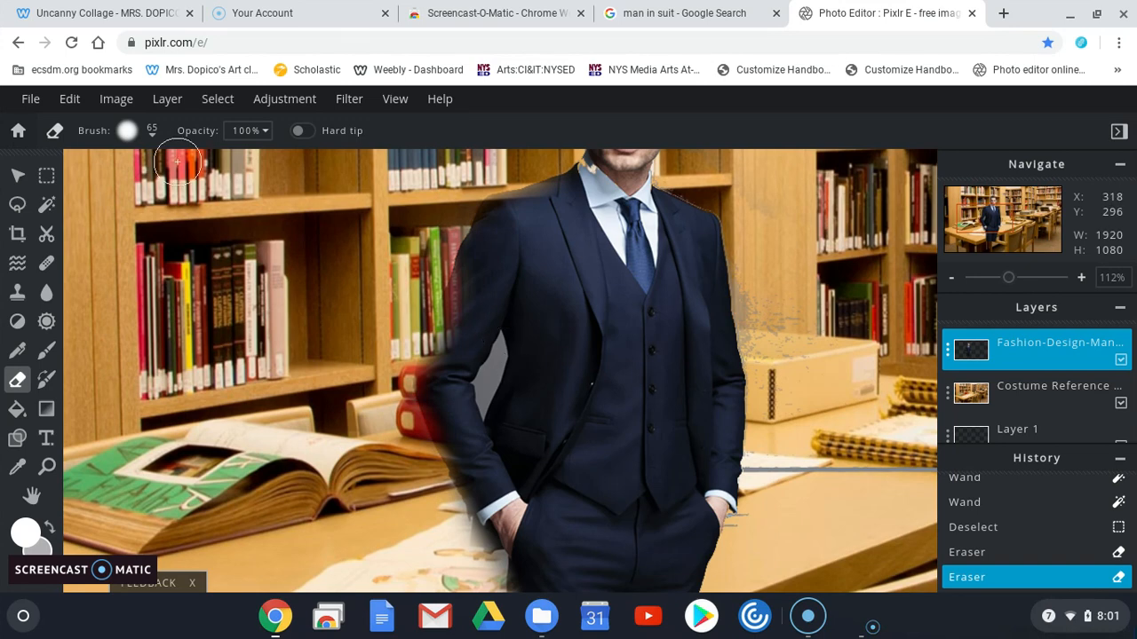
{"action": "left_click", "coordinate": [153, 138]}
{"action": "left_click_drag", "start_coordinate": [321, 196], "coordinate": [315, 197]}
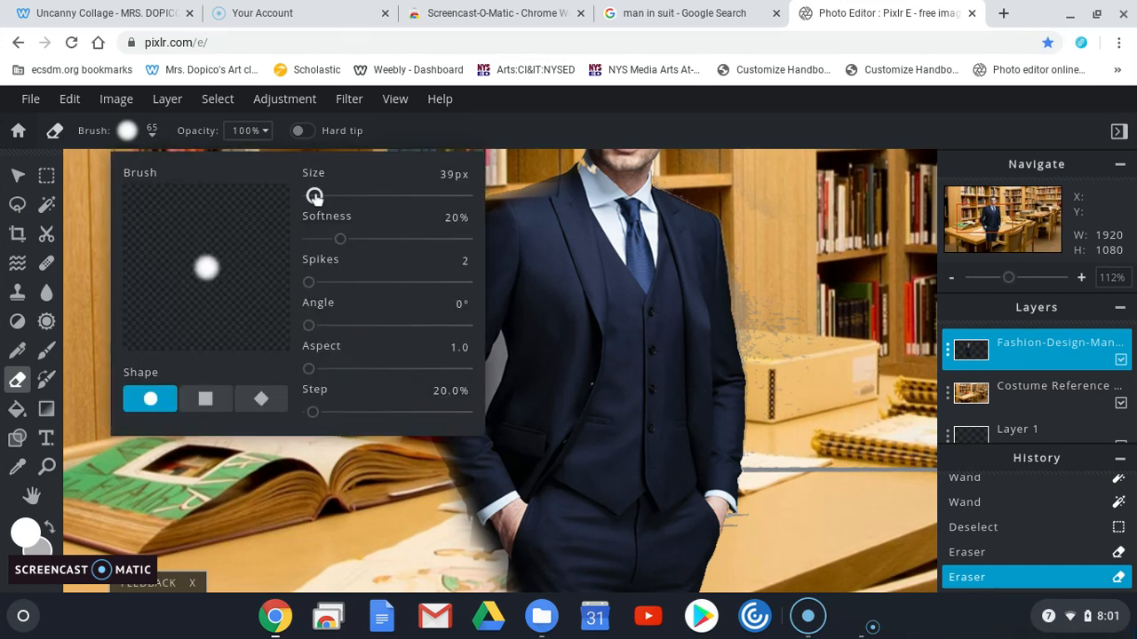
{"action": "mouse_move", "coordinate": [507, 340]}
{"action": "left_mouse_down"}
{"action": "mouse_move", "coordinate": [476, 384]}
{"action": "mouse_move", "coordinate": [483, 408]}
{"action": "mouse_move", "coordinate": [510, 339]}
{"action": "left_mouse_up"}
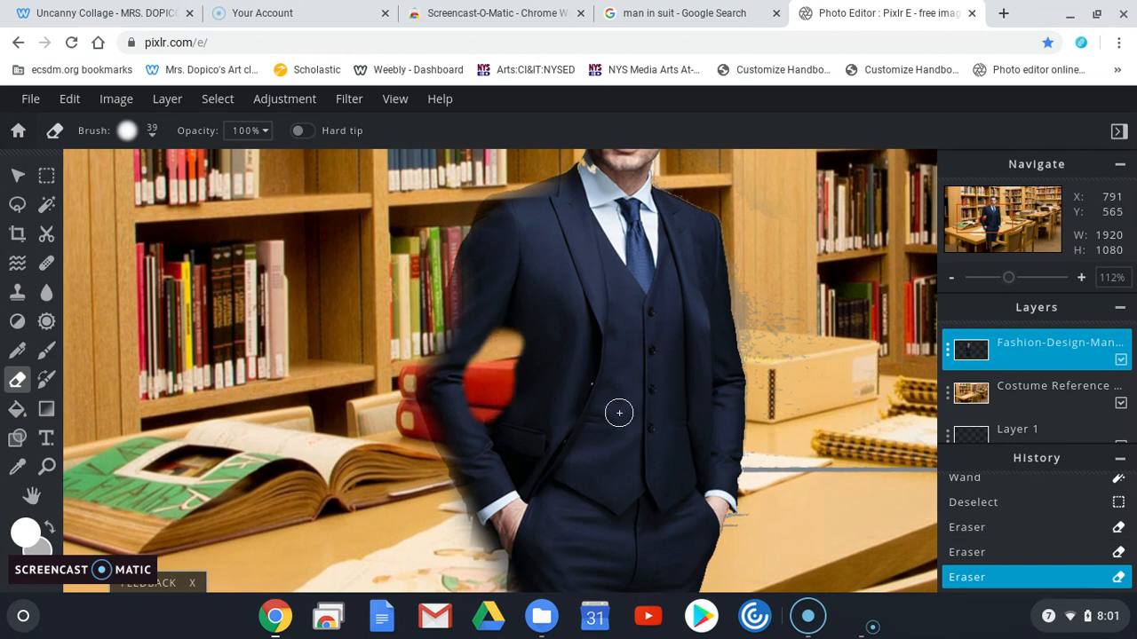
- Erase the leftover grey specks beside the man's other arm and over the cardboard box
{"action": "scroll", "coordinate": [616, 412], "scroll_direction": "up", "scroll_amount": 1}
{"action": "scroll", "coordinate": [618, 410], "scroll_direction": "down", "scroll_amount": 3}
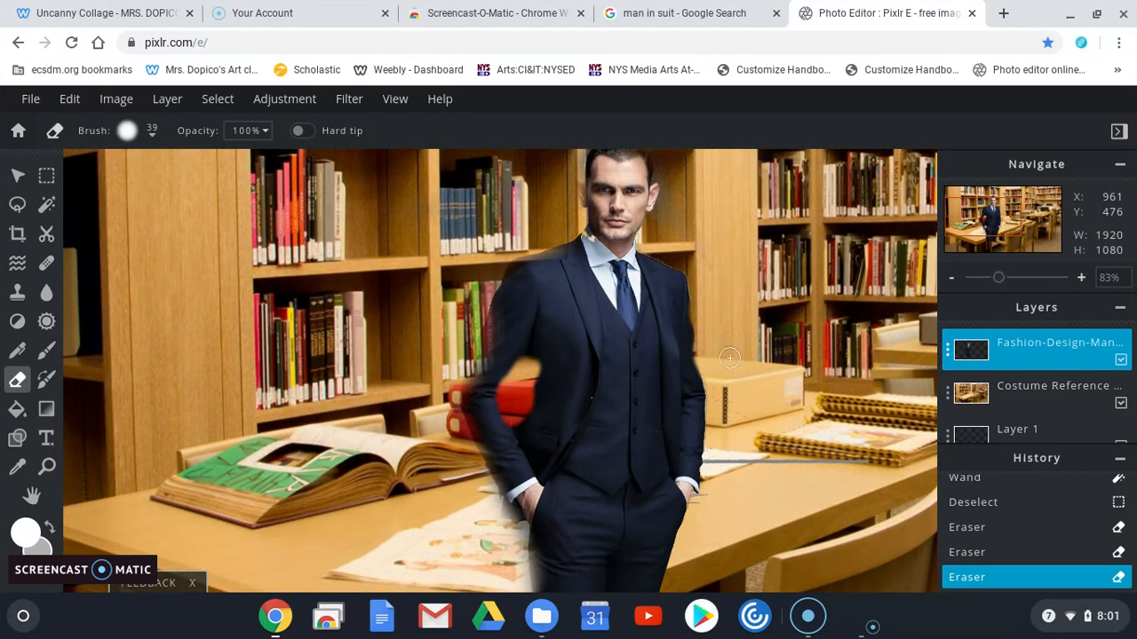
{"action": "scroll", "coordinate": [735, 358], "scroll_direction": "up", "scroll_amount": 2}
{"action": "left_click", "coordinate": [735, 358]}
{"action": "scroll", "coordinate": [634, 395], "scroll_direction": "down", "scroll_amount": 2}
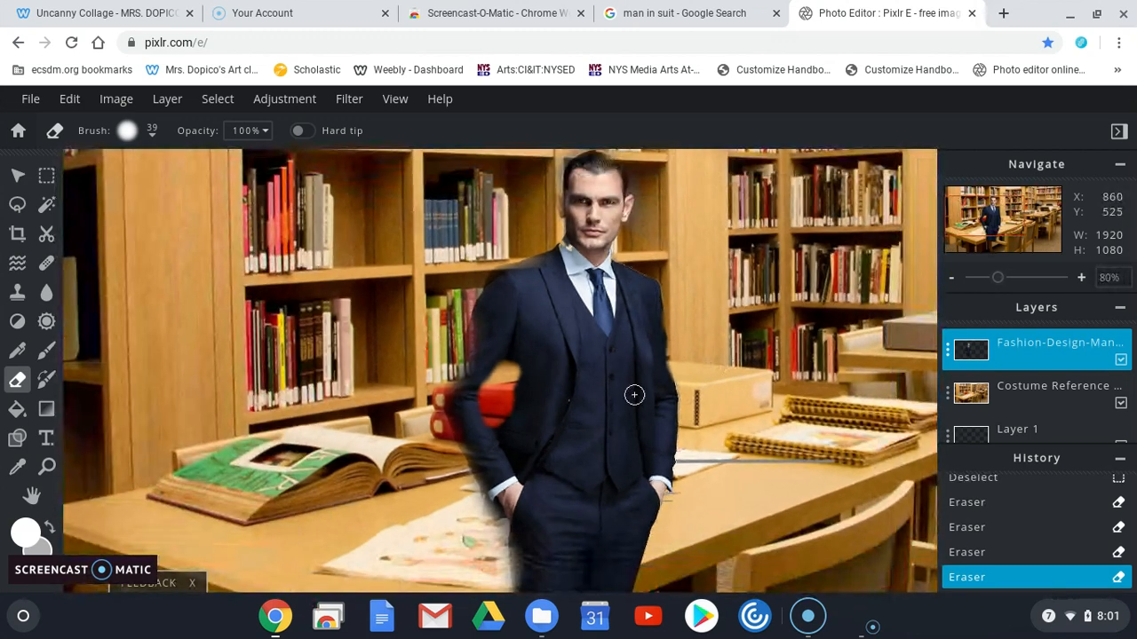
- Erase the leftover grey smudge on the wooden shelf end above the man's shoulder
{"action": "left_click", "coordinate": [32, 496]}
{"action": "left_click_drag", "start_coordinate": [564, 293], "coordinate": [364, 391]}
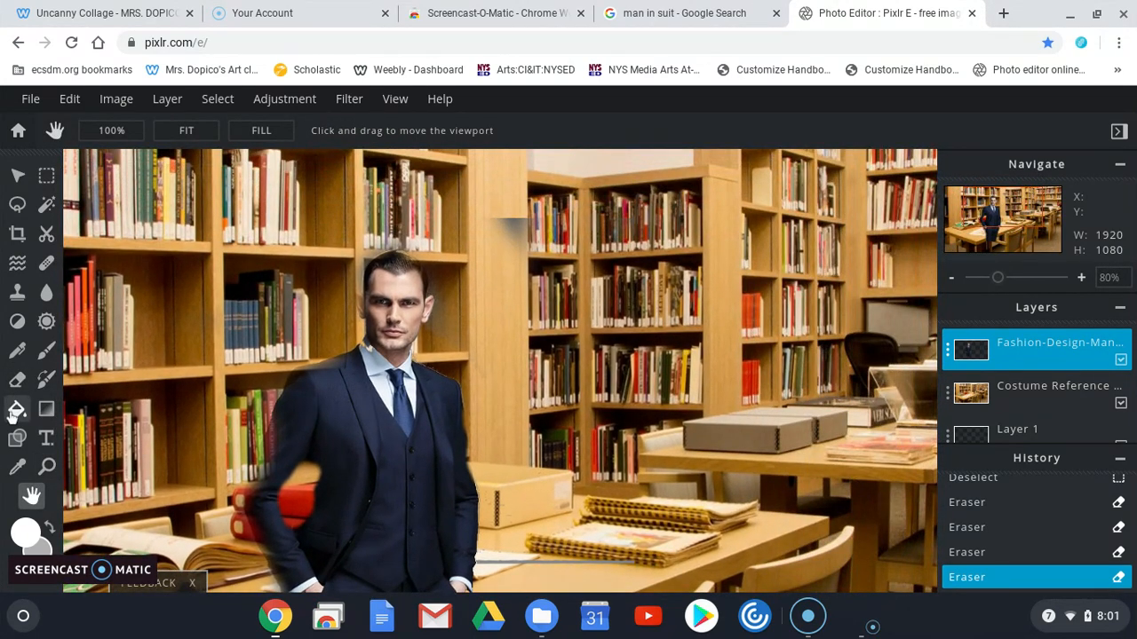
{"action": "left_click", "coordinate": [17, 379]}
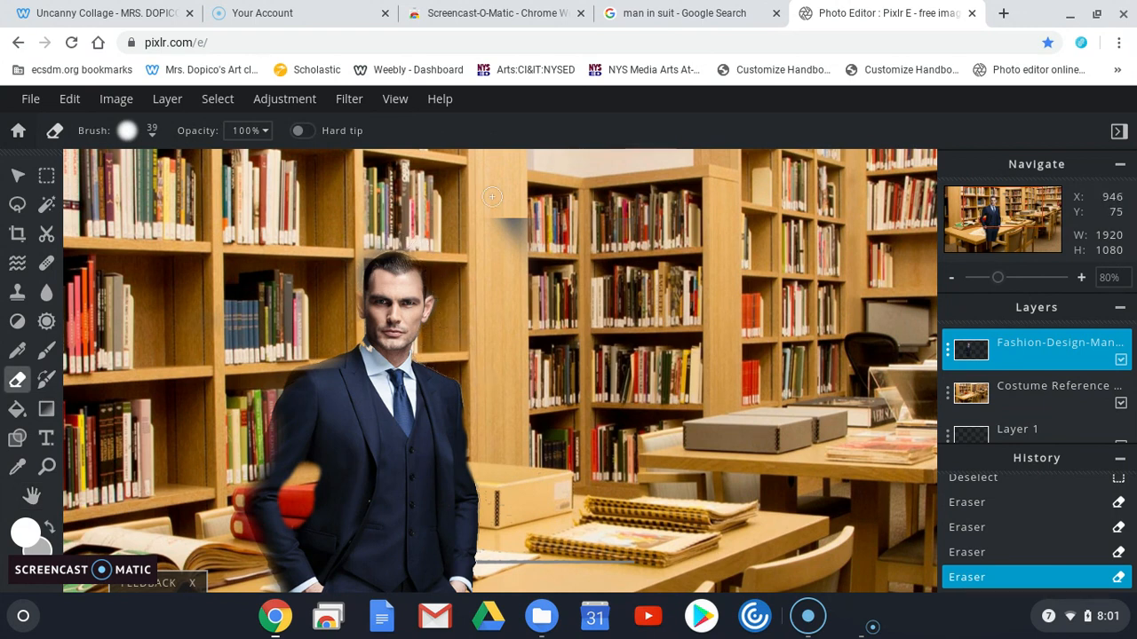
{"action": "left_click_drag", "start_coordinate": [533, 216], "coordinate": [486, 218]}
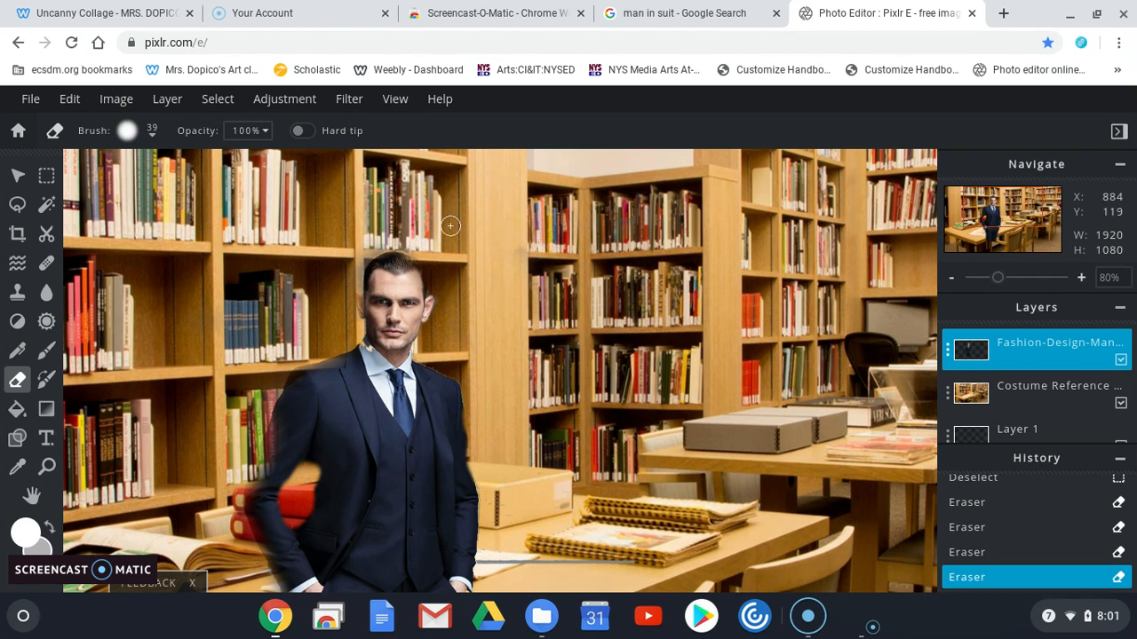
- Scale the man's layer to 571 × 571 px and place him behind the table, against the bookshelf corner
{"action": "left_click", "coordinate": [18, 175]}
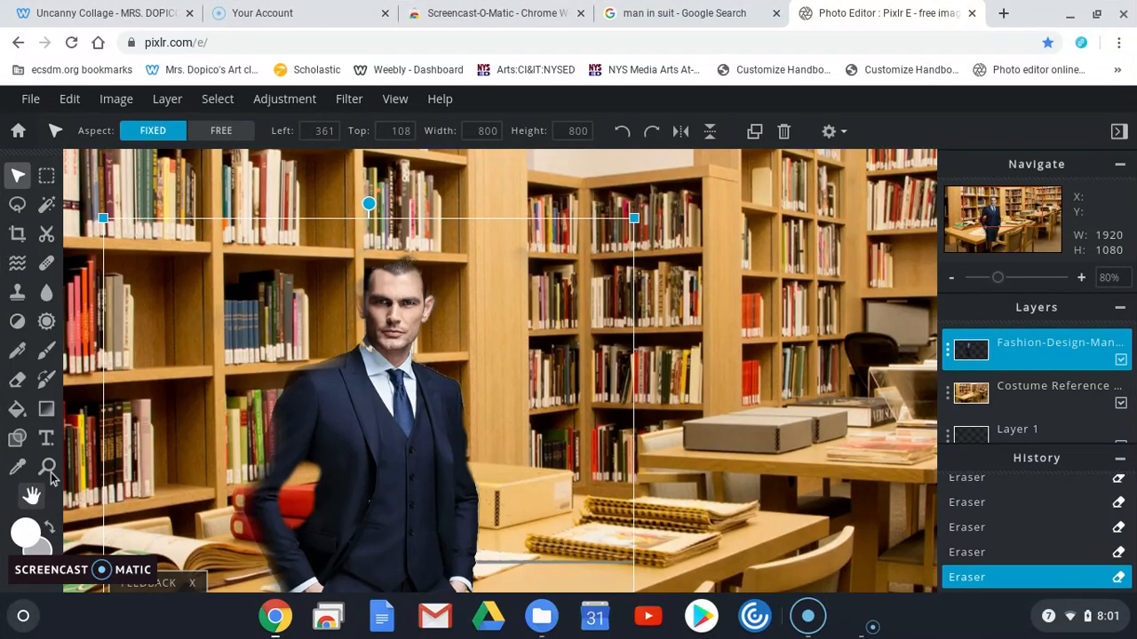
{"action": "left_click_drag", "start_coordinate": [999, 279], "coordinate": [986, 279]}
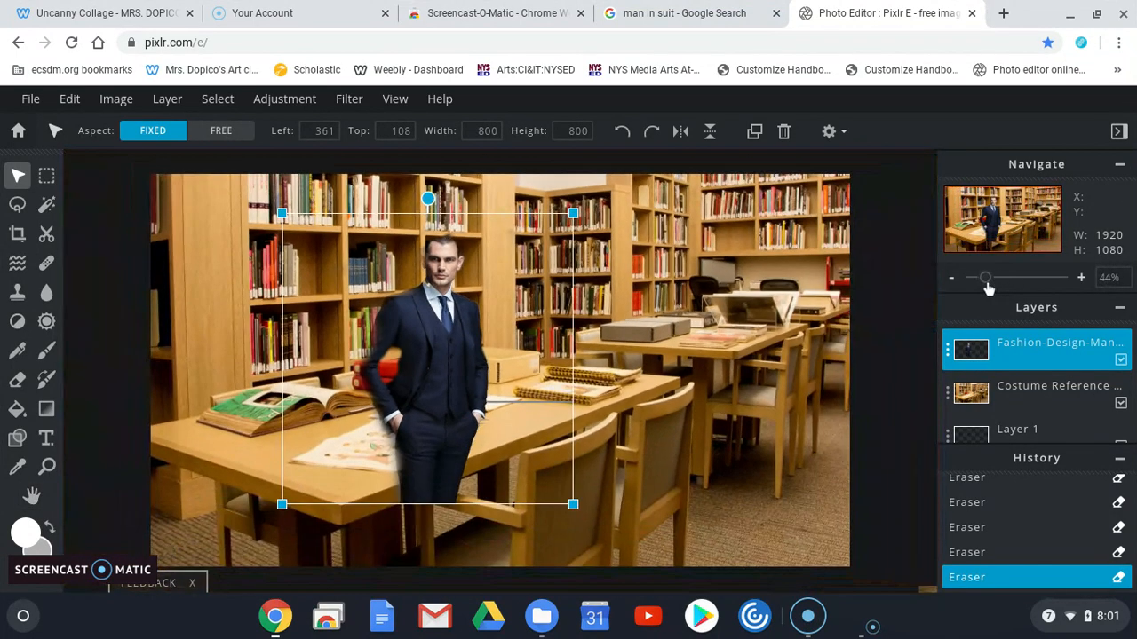
{"action": "left_click_drag", "start_coordinate": [444, 340], "coordinate": [548, 326]}
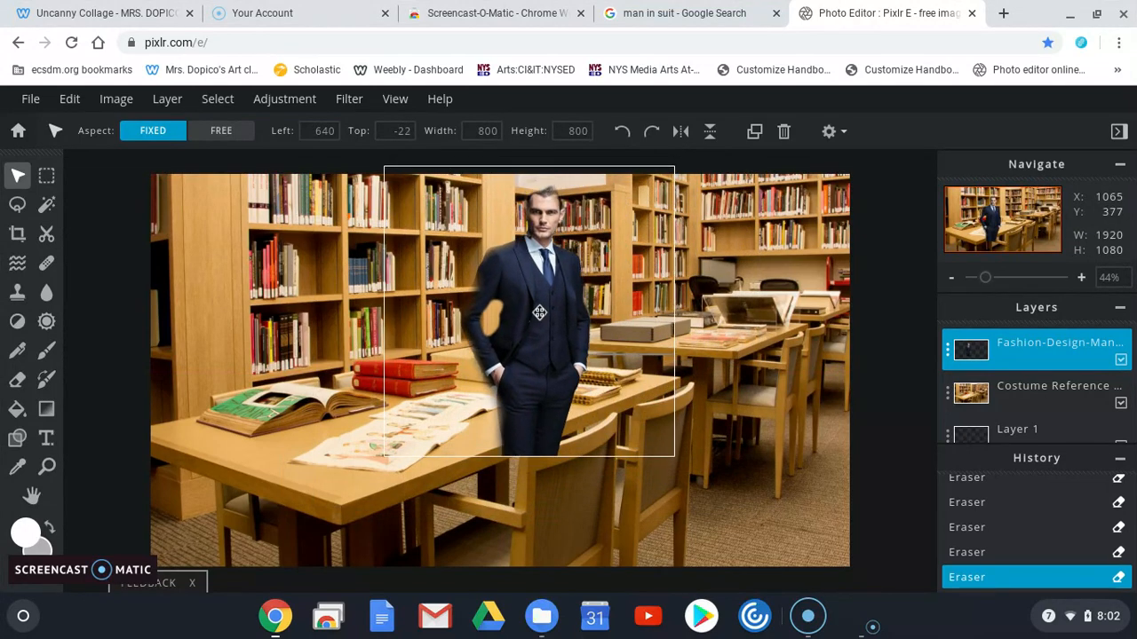
{"action": "left_click_drag", "start_coordinate": [674, 457], "coordinate": [590, 391]}
{"action": "mouse_move", "coordinate": [492, 322]}
{"action": "left_mouse_down"}
{"action": "mouse_move", "coordinate": [604, 312]}
{"action": "mouse_move", "coordinate": [502, 320]}
{"action": "mouse_move", "coordinate": [512, 323]}
{"action": "left_mouse_up"}
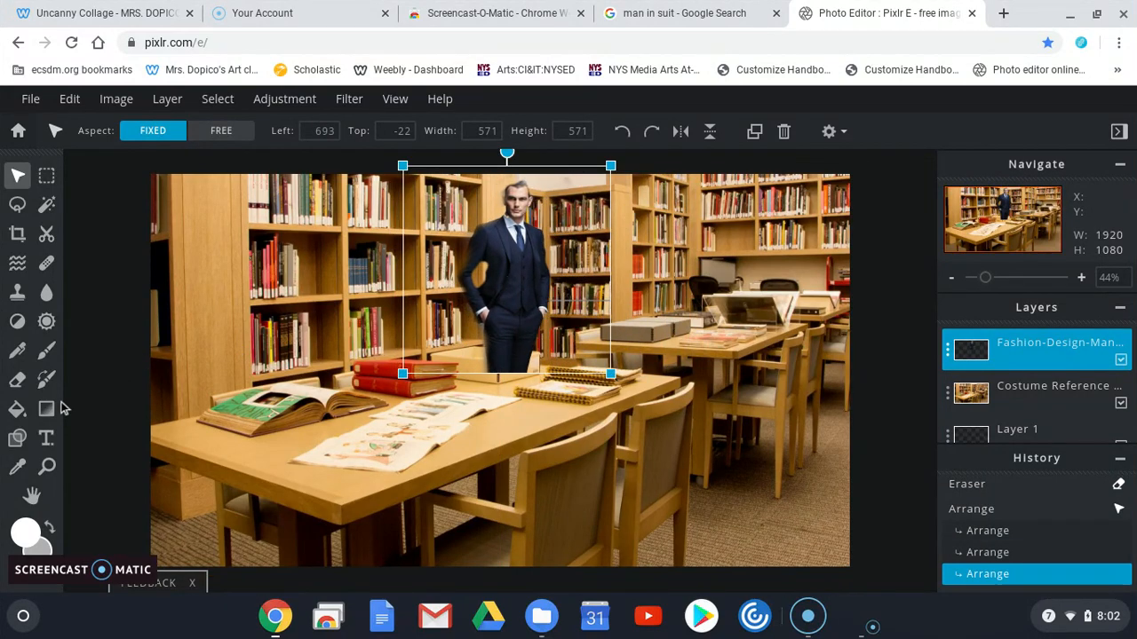
- Erase the man's lower legs where they overlap the box so he stands behind it
{"action": "left_click", "coordinate": [18, 380]}
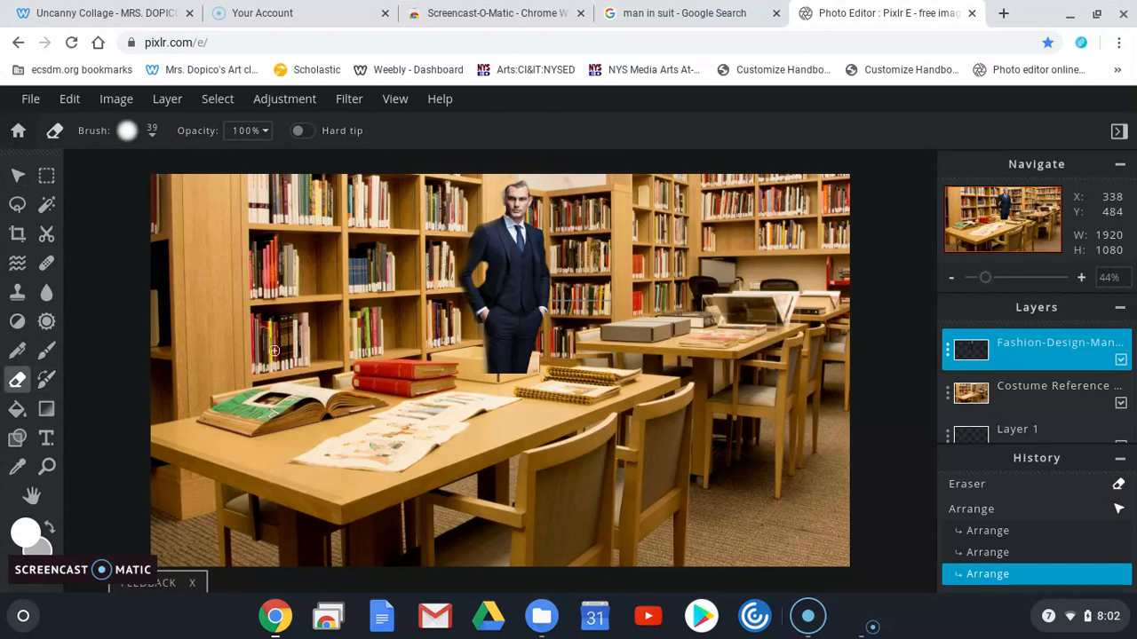
{"action": "mouse_move", "coordinate": [475, 345]}
{"action": "left_mouse_down"}
{"action": "mouse_move", "coordinate": [531, 365]}
{"action": "mouse_move", "coordinate": [480, 366]}
{"action": "left_mouse_up"}
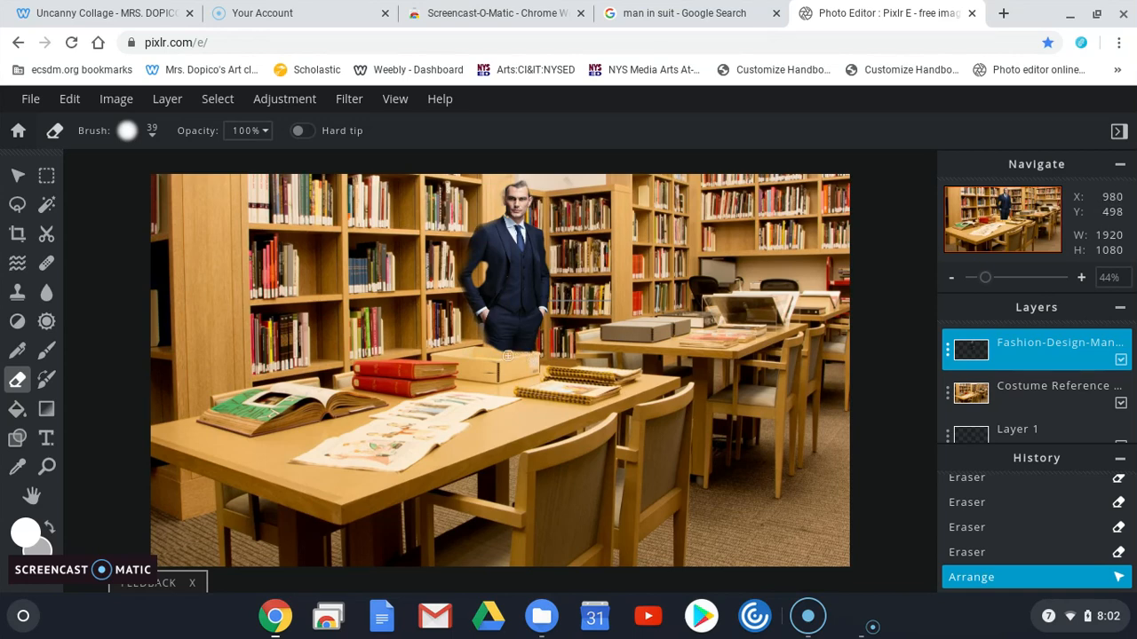
- Try to erase the man's bent arm beside the bookshelf and undo the last eraser stroke
{"action": "left_click", "coordinate": [478, 217]}
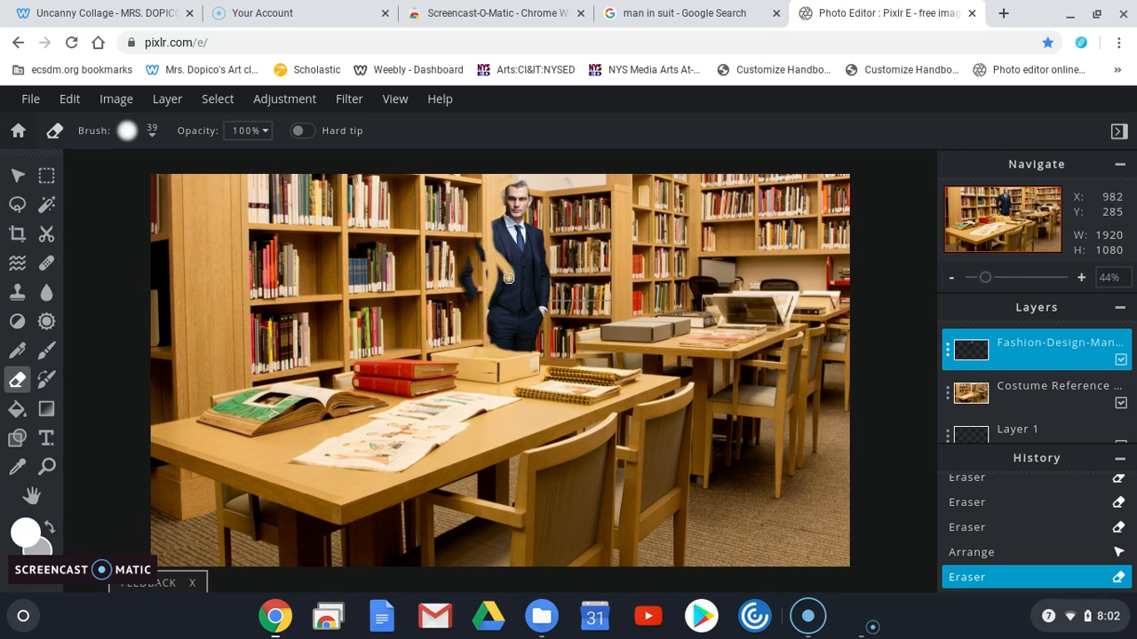
{"action": "left_click_drag", "start_coordinate": [339, 260], "coordinate": [302, 197]}
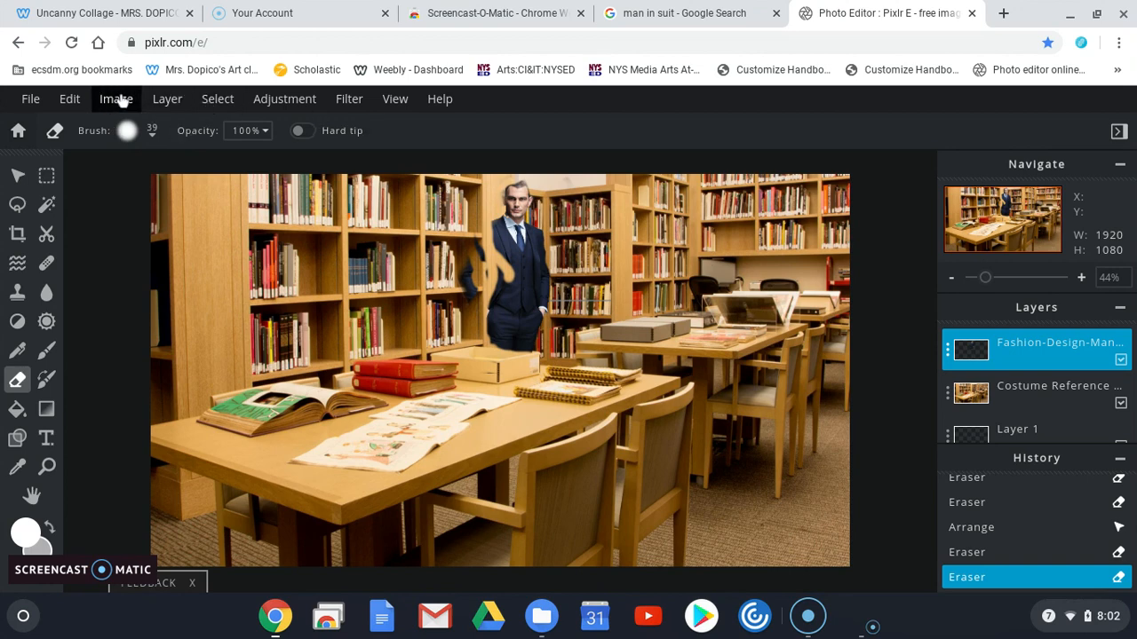
{"action": "left_click", "coordinate": [69, 99]}
{"action": "left_click", "coordinate": [95, 128]}
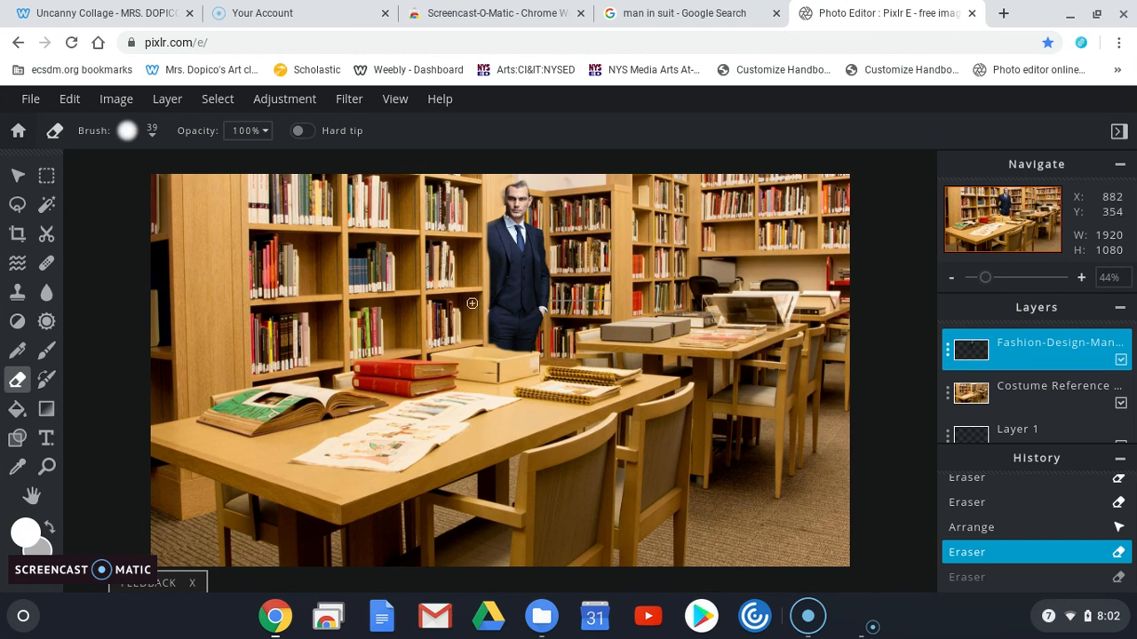
- Erase the man's bent arm up to the edge of his torso and inspect his outline up close
{"action": "left_click", "coordinate": [476, 261]}
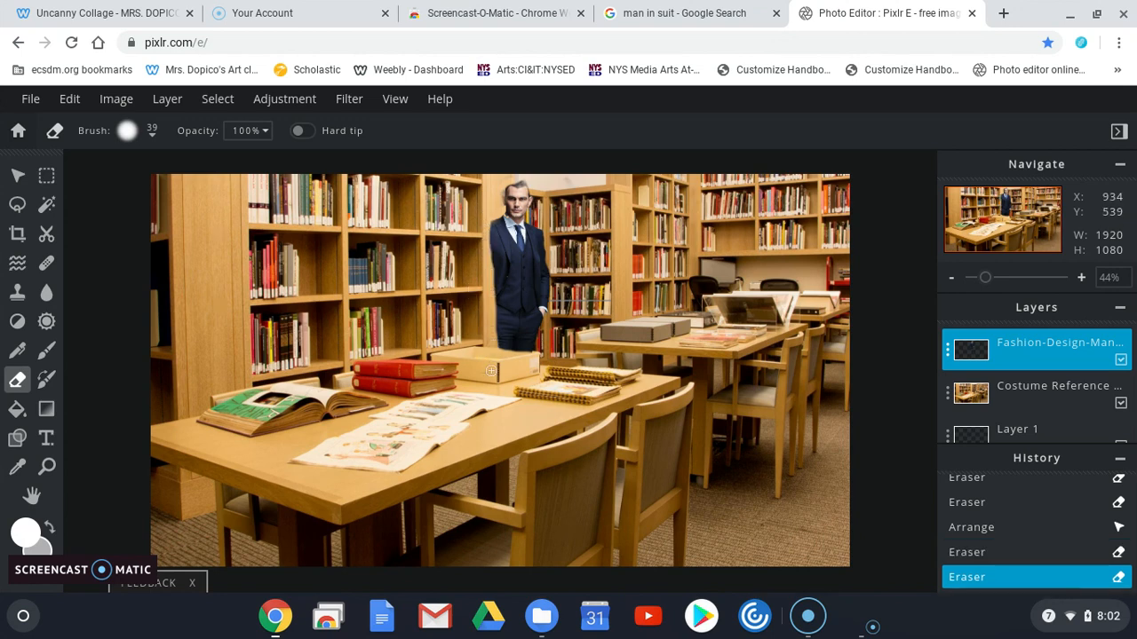
{"action": "scroll", "coordinate": [510, 453], "scroll_direction": "up", "scroll_amount": 5}
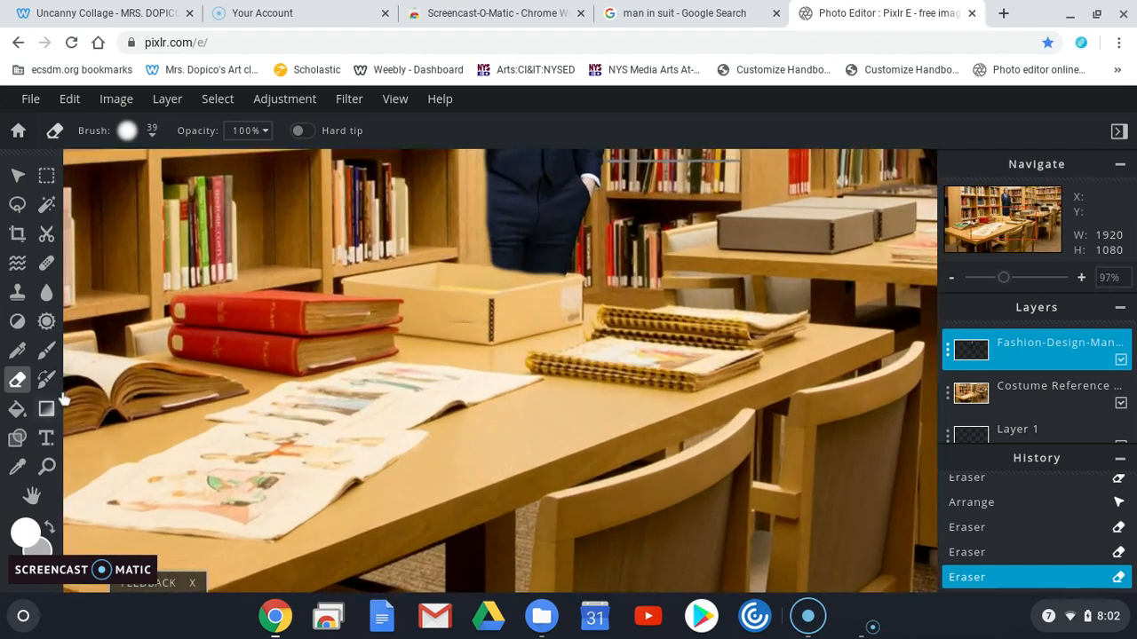
{"action": "left_click", "coordinate": [32, 494]}
{"action": "left_click_drag", "start_coordinate": [538, 242], "coordinate": [411, 412]}
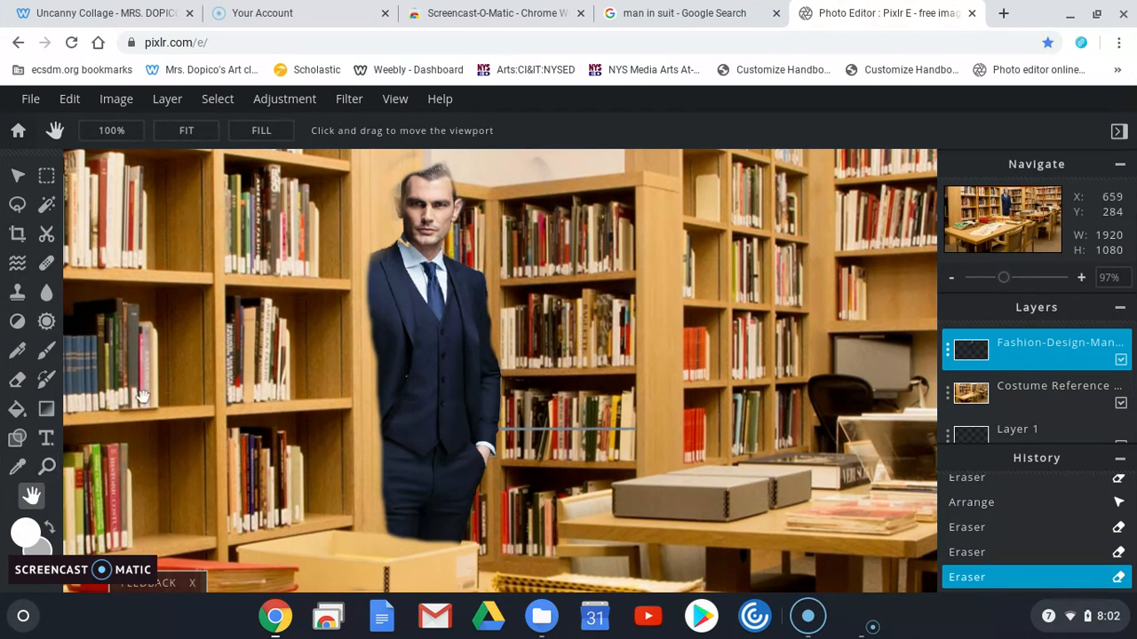
{"action": "left_click", "coordinate": [45, 469]}
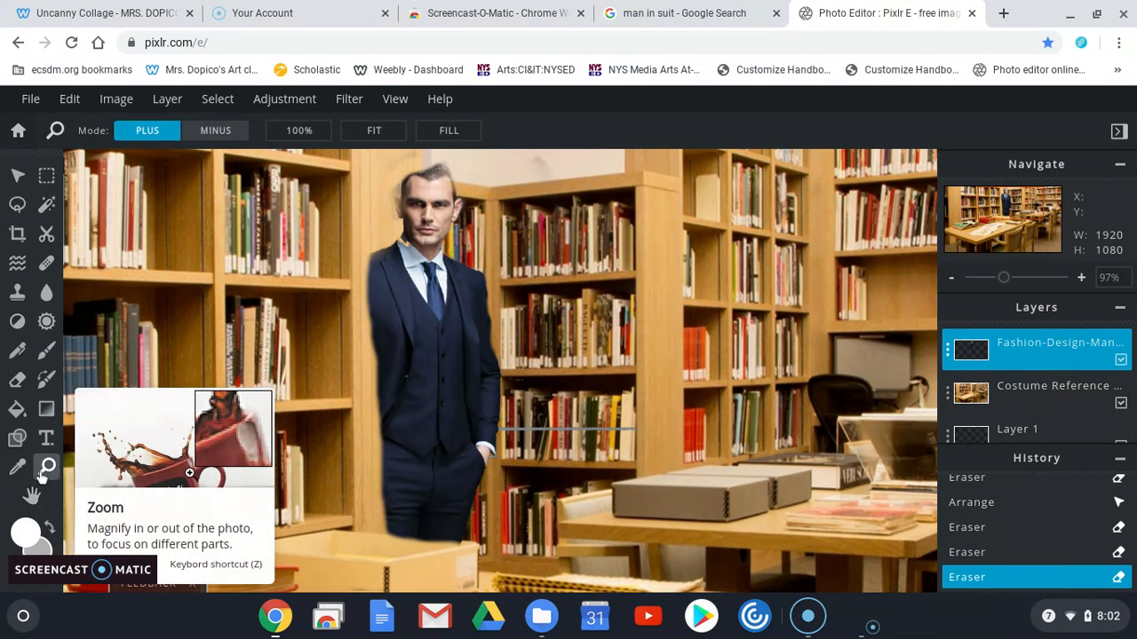
{"action": "left_click", "coordinate": [225, 135]}
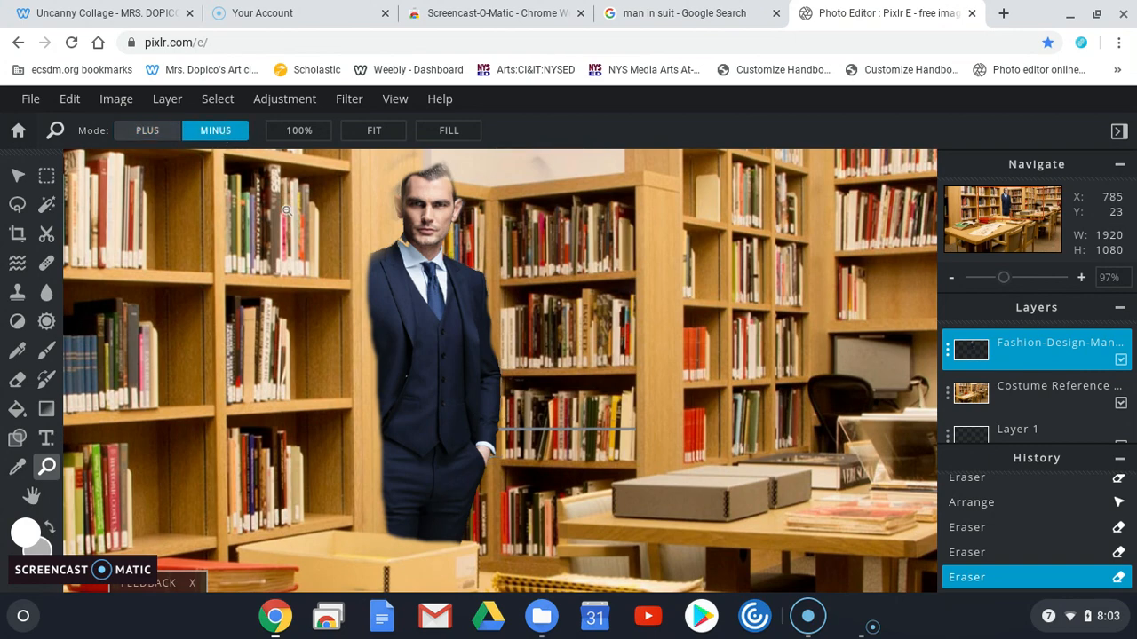
{"action": "left_click", "coordinate": [413, 386]}
{"action": "left_click", "coordinate": [443, 373]}
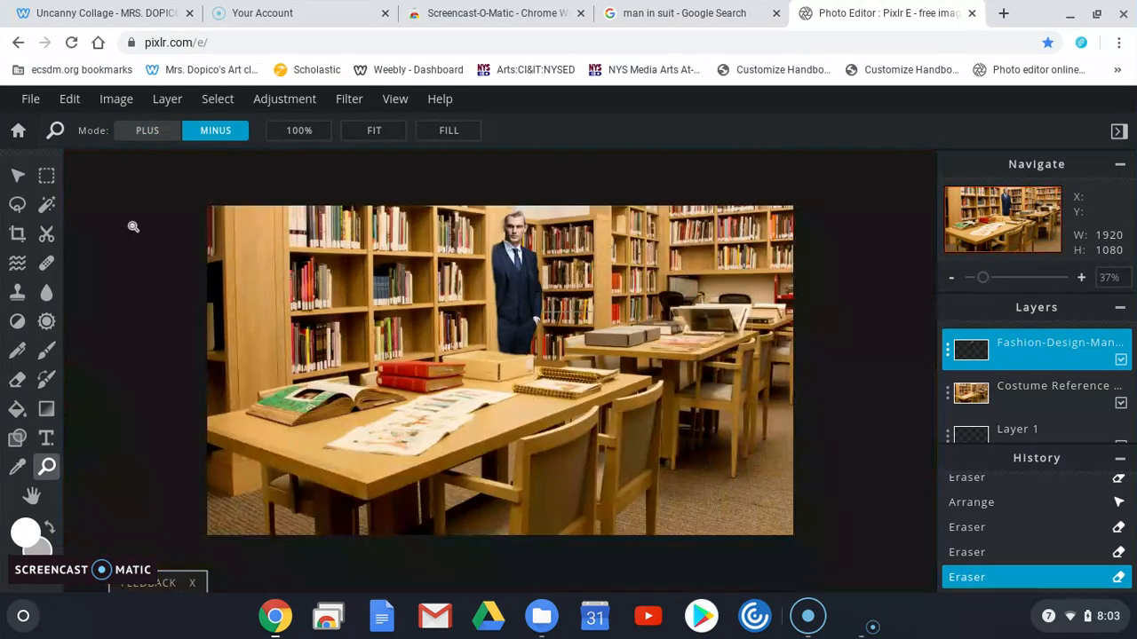
- Reselect the man's layer with the Arrange tool and nudge it to a left position of 696
{"action": "left_click", "coordinate": [17, 175]}
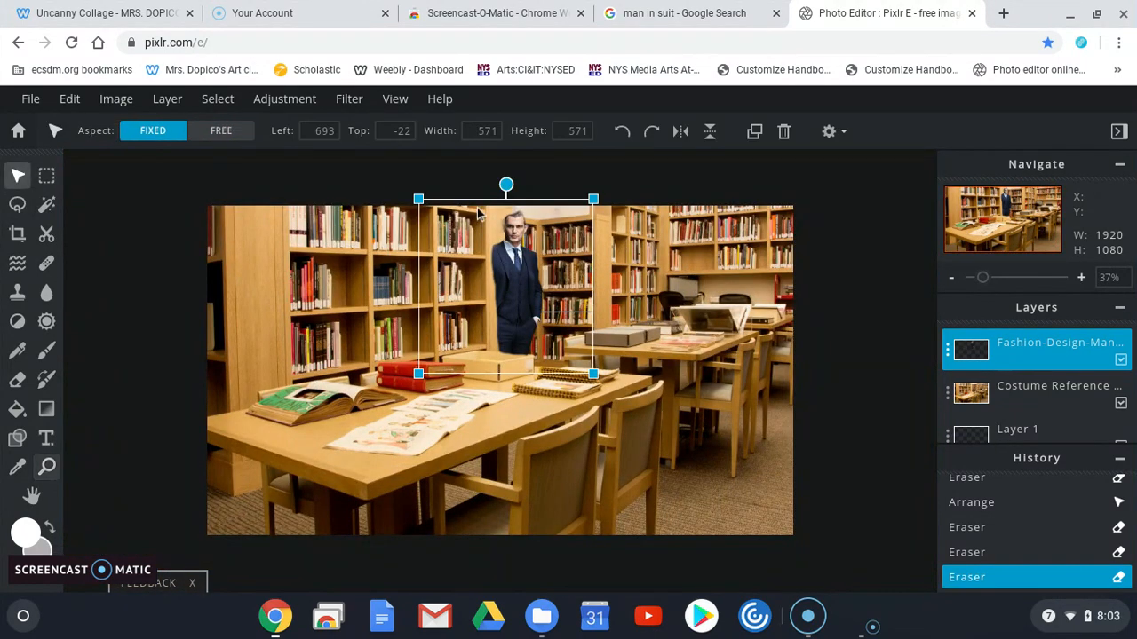
{"action": "left_click", "coordinate": [721, 456]}
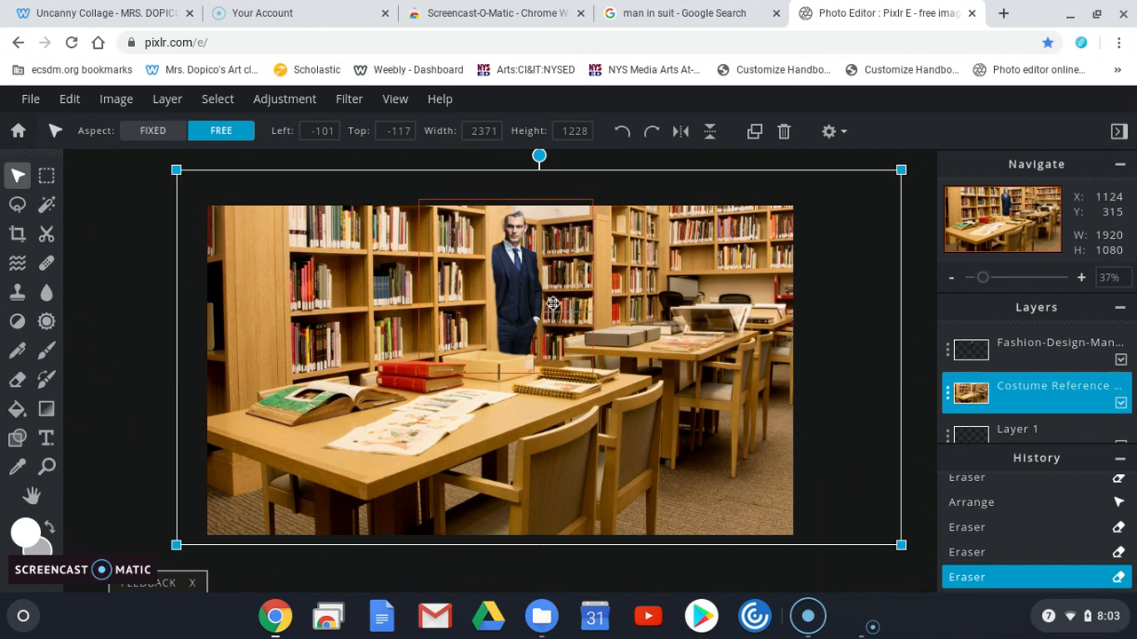
{"action": "left_click", "coordinate": [98, 359]}
{"action": "left_click", "coordinate": [518, 275]}
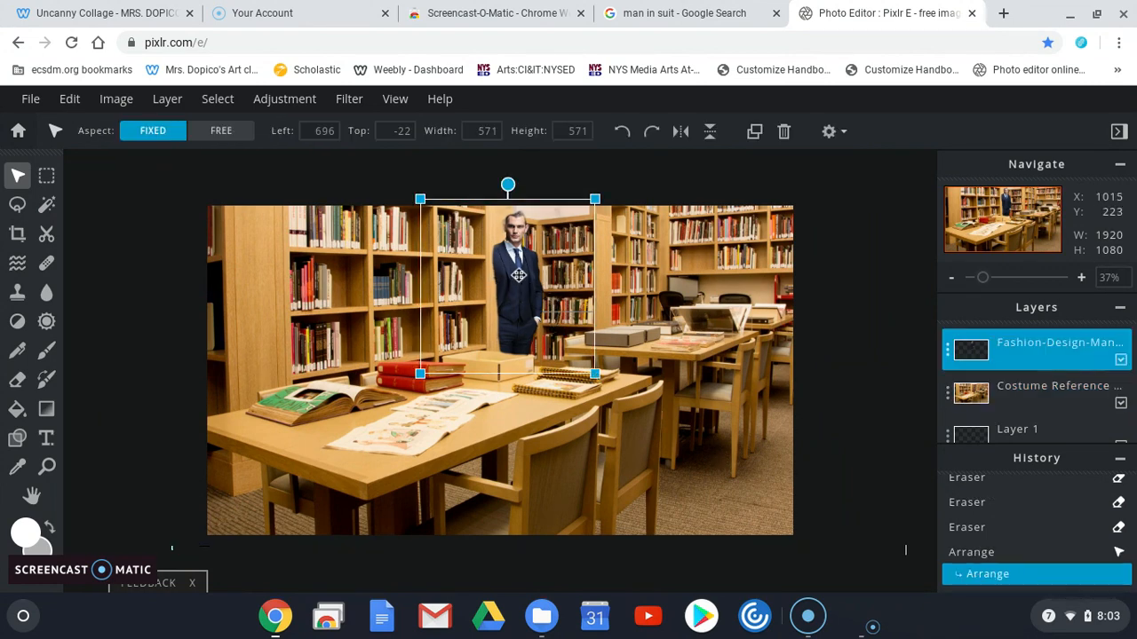
- Apply a white Glow to the man's layer with 72% opacity, 9 px size and maximum blur
{"action": "left_click", "coordinate": [355, 101]}
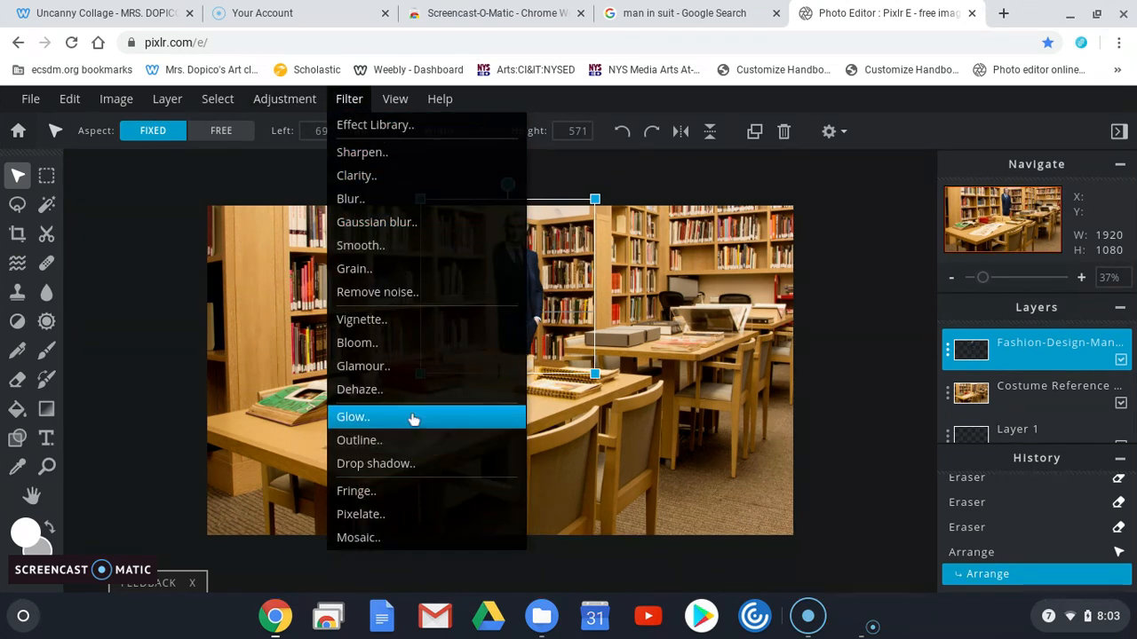
{"action": "left_click", "coordinate": [360, 417]}
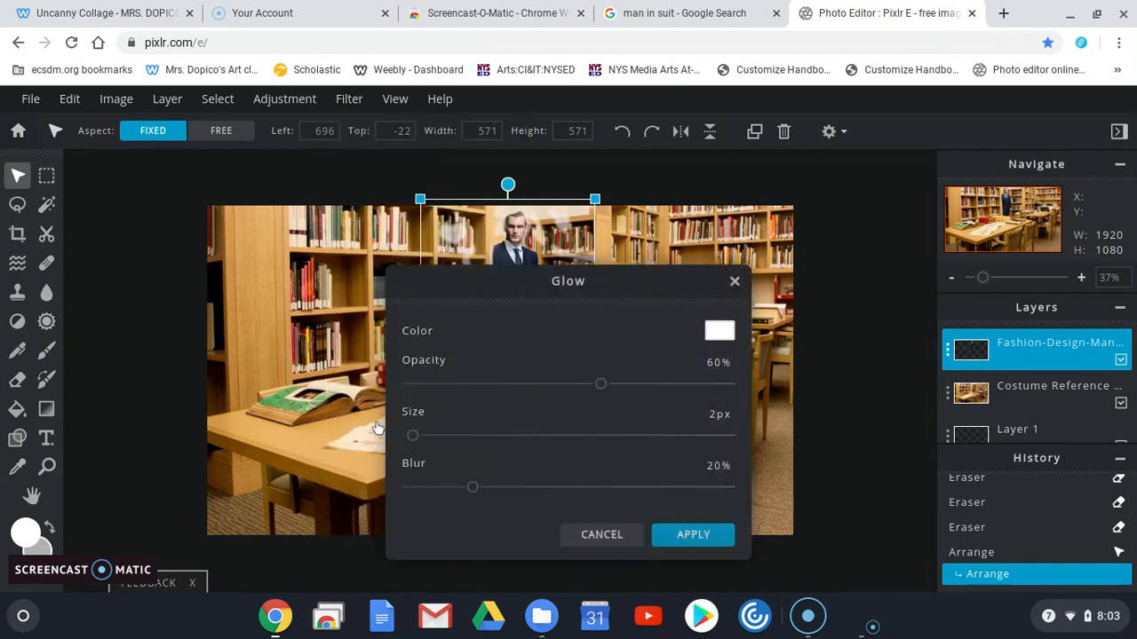
{"action": "left_click_drag", "start_coordinate": [527, 291], "coordinate": [177, 233]}
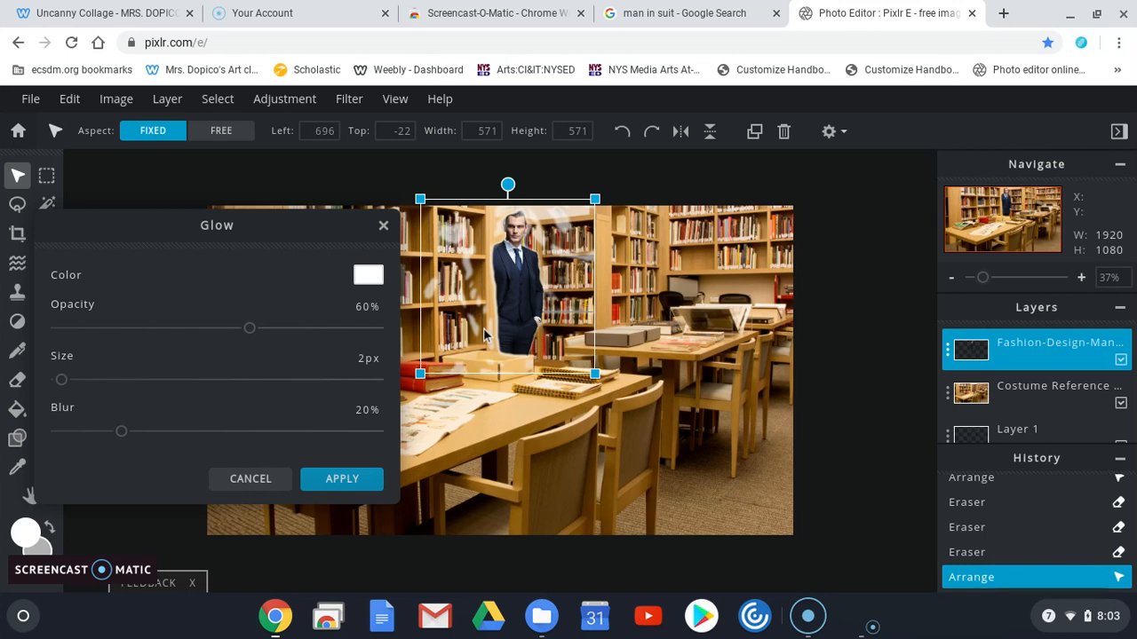
{"action": "left_click_drag", "start_coordinate": [247, 328], "coordinate": [287, 327]}
{"action": "mouse_move", "coordinate": [62, 380]}
{"action": "left_mouse_down"}
{"action": "mouse_move", "coordinate": [71, 393]}
{"action": "mouse_move", "coordinate": [142, 399]}
{"action": "mouse_move", "coordinate": [132, 382]}
{"action": "mouse_move", "coordinate": [76, 382]}
{"action": "left_mouse_up"}
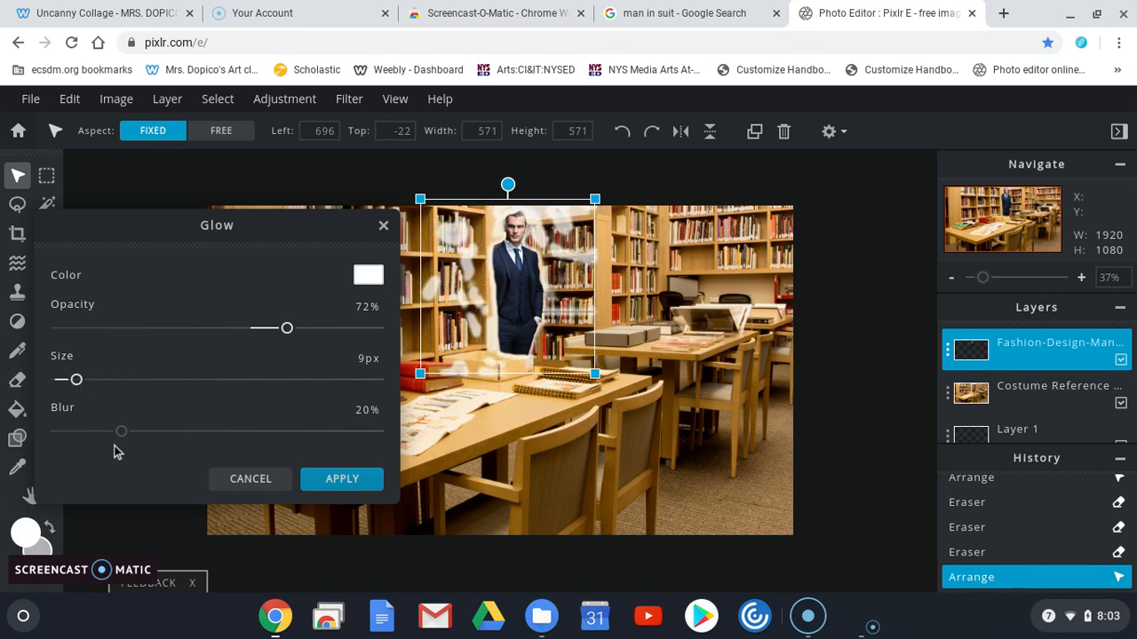
{"action": "left_click_drag", "start_coordinate": [121, 433], "coordinate": [382, 430]}
{"action": "left_click", "coordinate": [341, 479]}
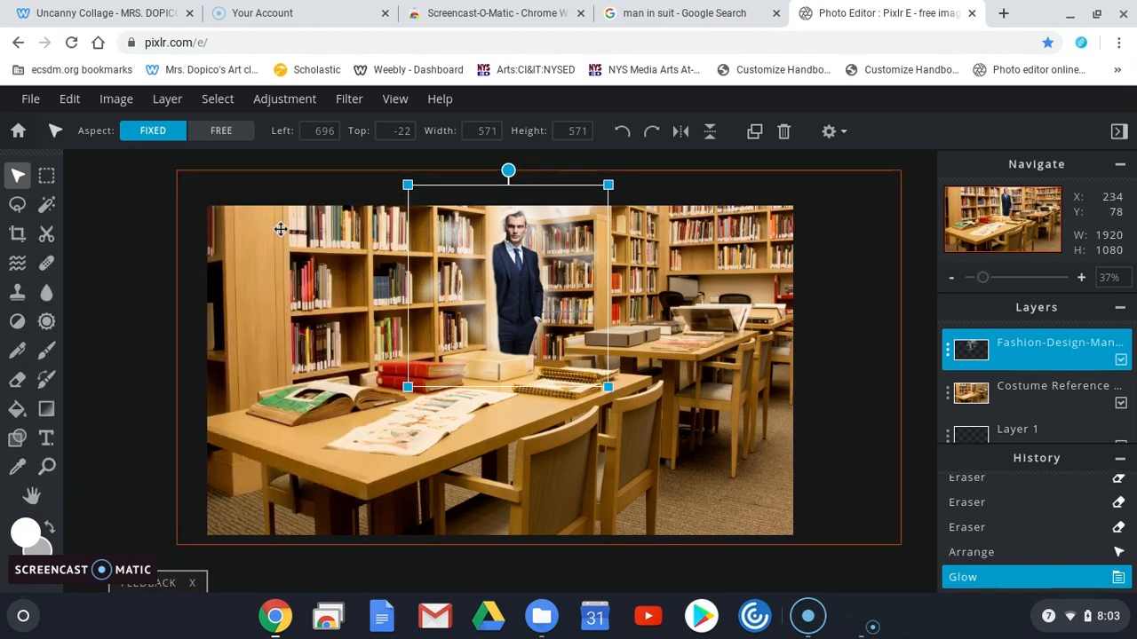
- Preview the Too-Old effects Harrison, Gordon, Agnes, Conny and Henry from the Effect Library on the man's layer
{"action": "left_click", "coordinate": [350, 100]}
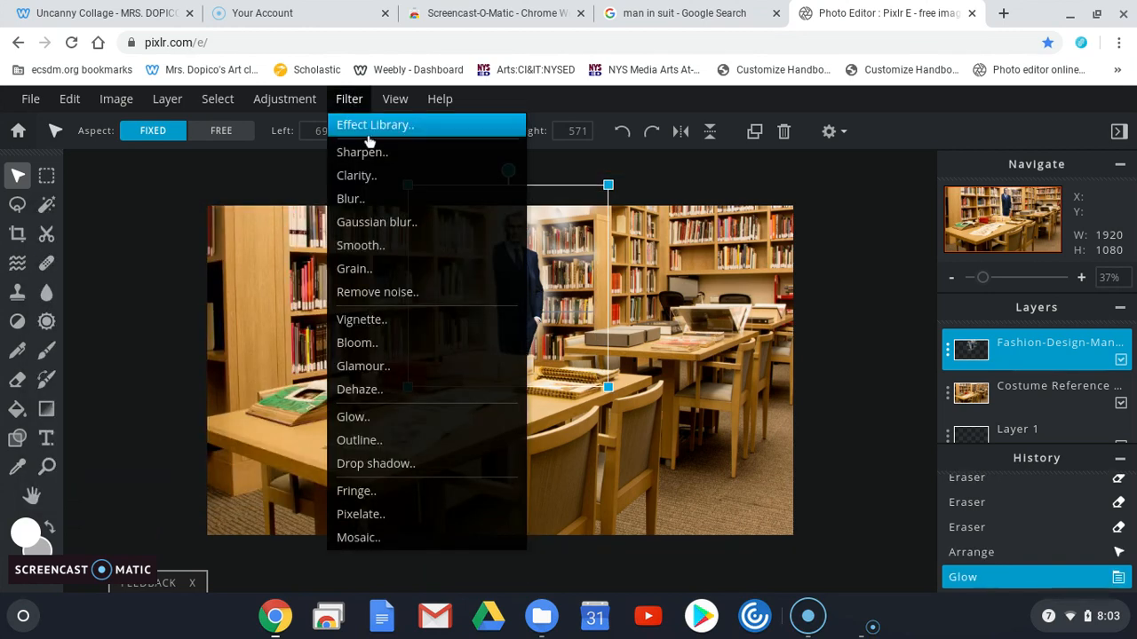
{"action": "left_click", "coordinate": [350, 99]}
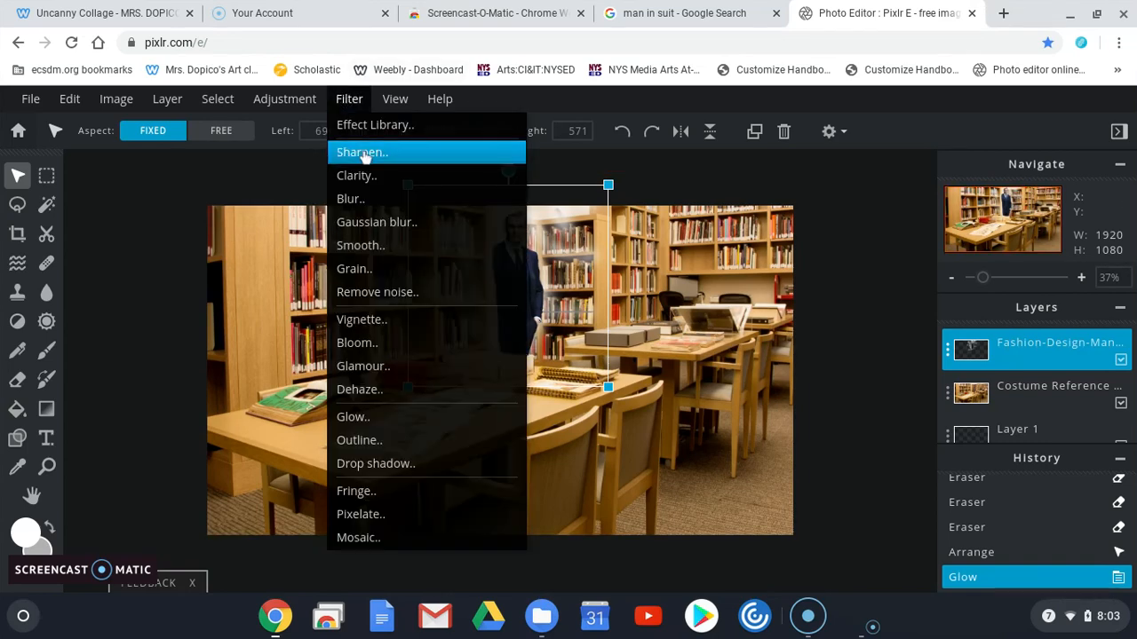
{"action": "left_click", "coordinate": [375, 125]}
{"action": "left_click", "coordinate": [185, 253]}
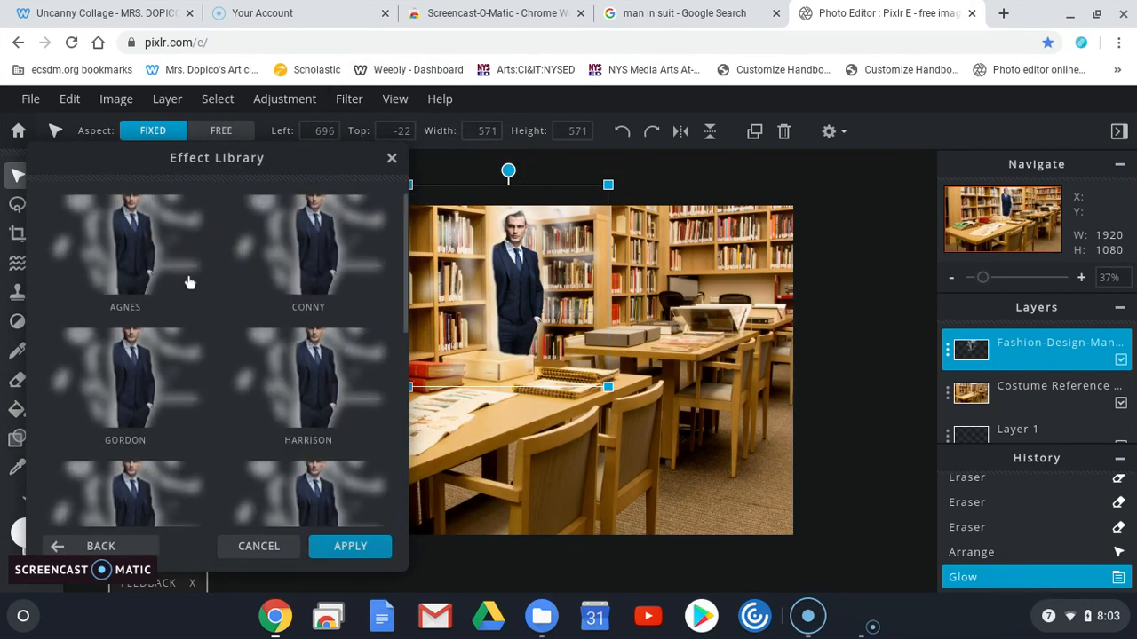
{"action": "left_click", "coordinate": [310, 377]}
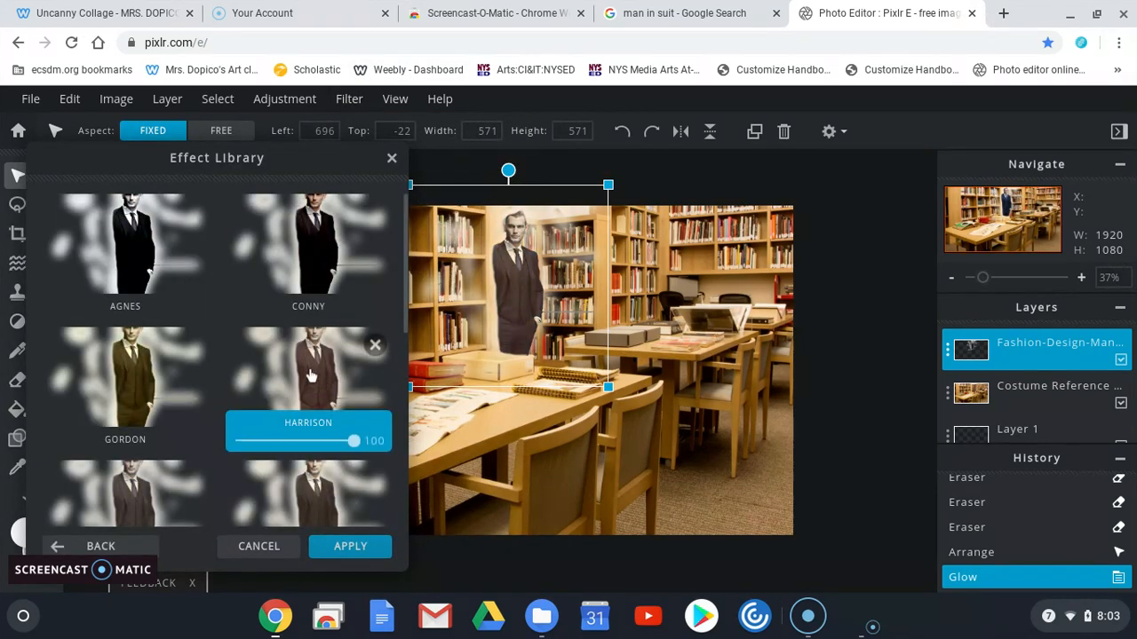
{"action": "left_click", "coordinate": [130, 399]}
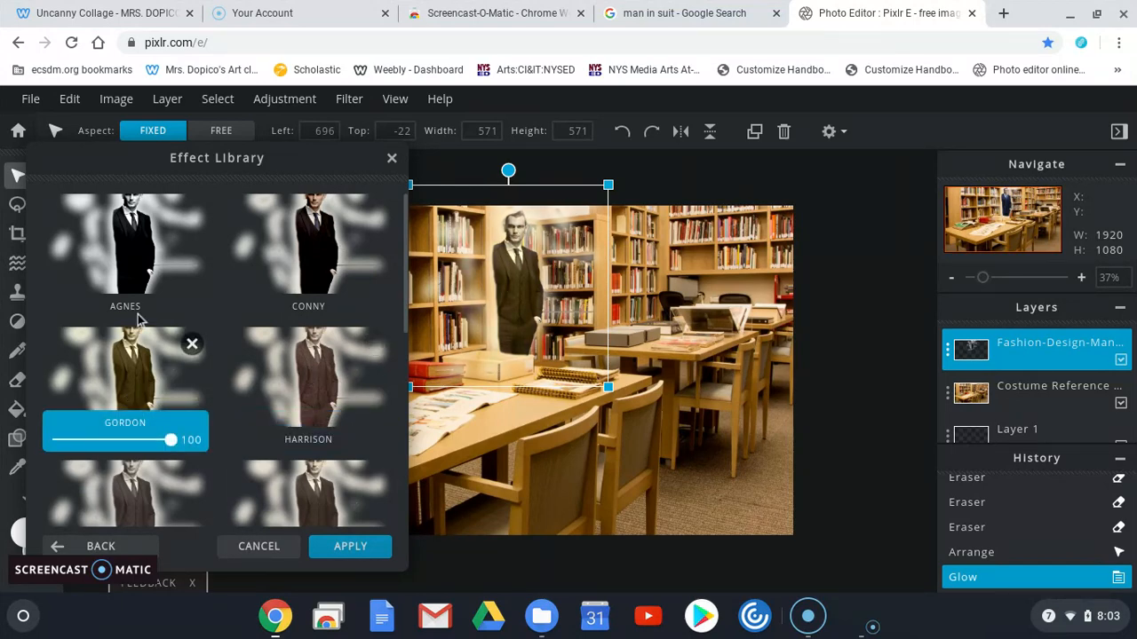
{"action": "left_click", "coordinate": [142, 280]}
{"action": "left_click", "coordinate": [302, 258]}
{"action": "left_click", "coordinate": [151, 390]}
{"action": "scroll", "coordinate": [124, 444], "scroll_direction": "down", "scroll_amount": 1}
{"action": "left_click", "coordinate": [123, 437]}
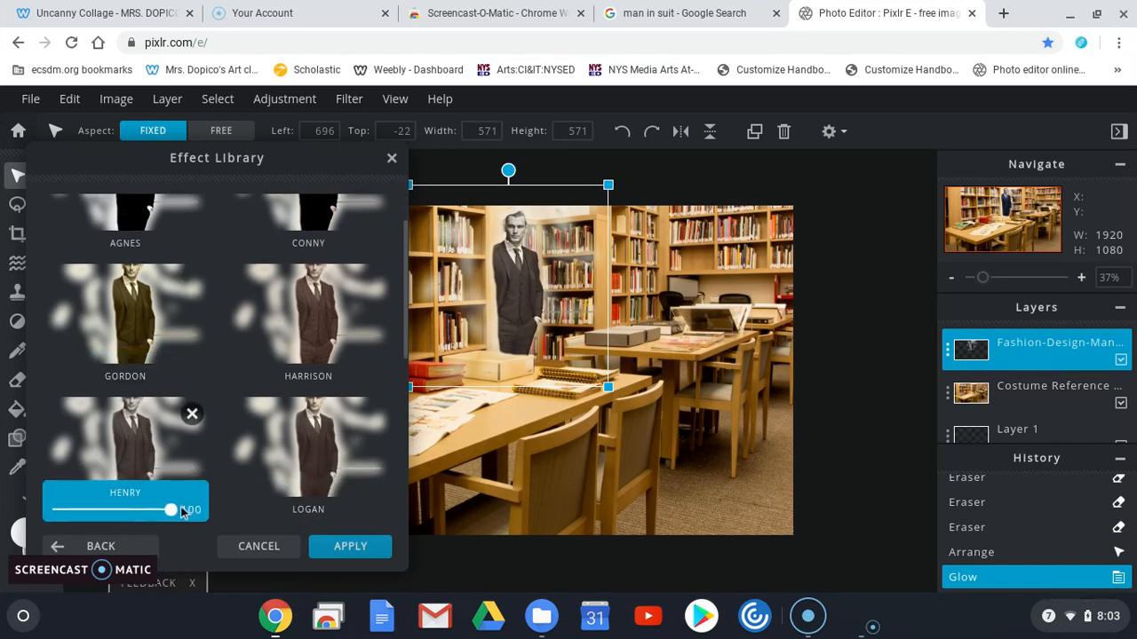
- Browse the Instage effects for the man's layer and leave the Effect Library without applying any
{"action": "left_click", "coordinate": [134, 547]}
{"action": "left_click", "coordinate": [283, 219]}
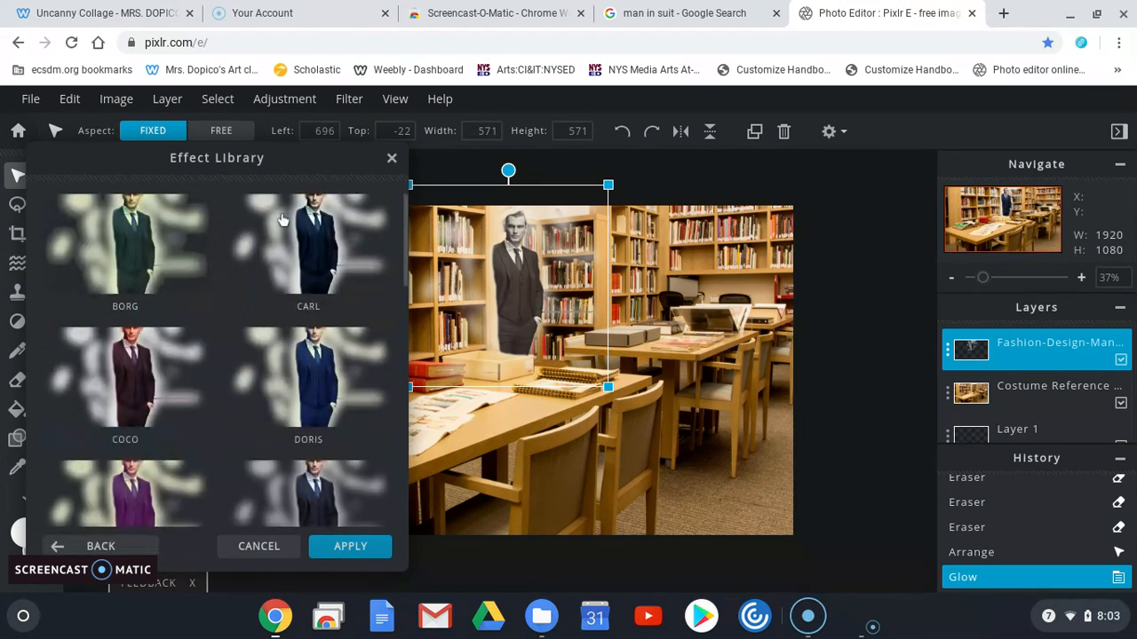
{"action": "scroll", "coordinate": [165, 417], "scroll_direction": "down", "scroll_amount": 5}
{"action": "scroll", "coordinate": [165, 422], "scroll_direction": "up", "scroll_amount": 5}
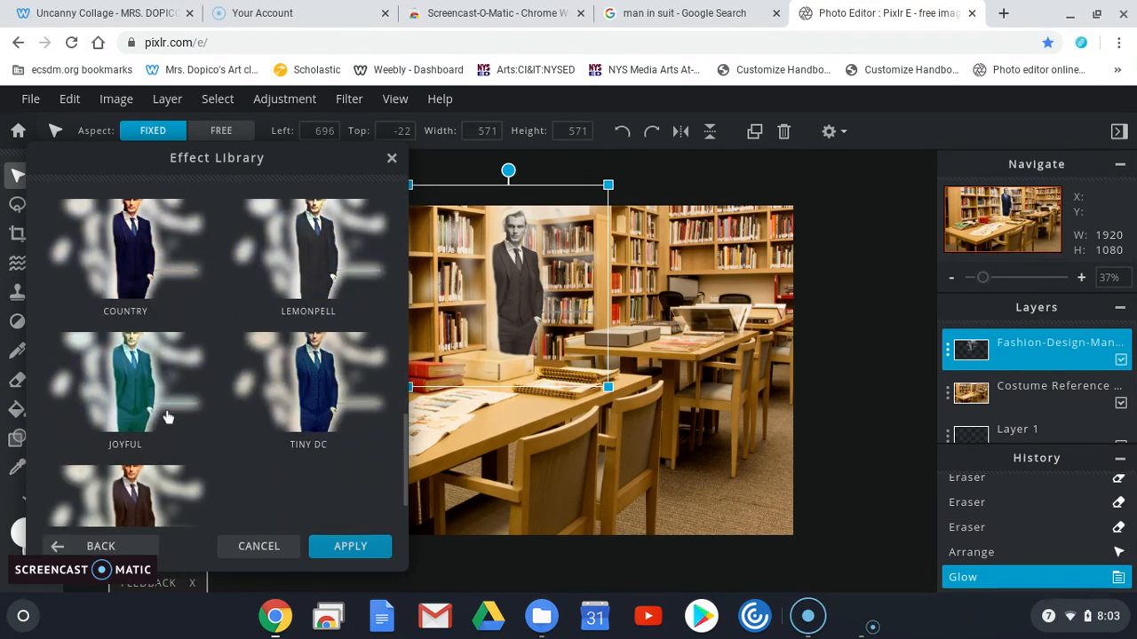
{"action": "left_click", "coordinate": [135, 545]}
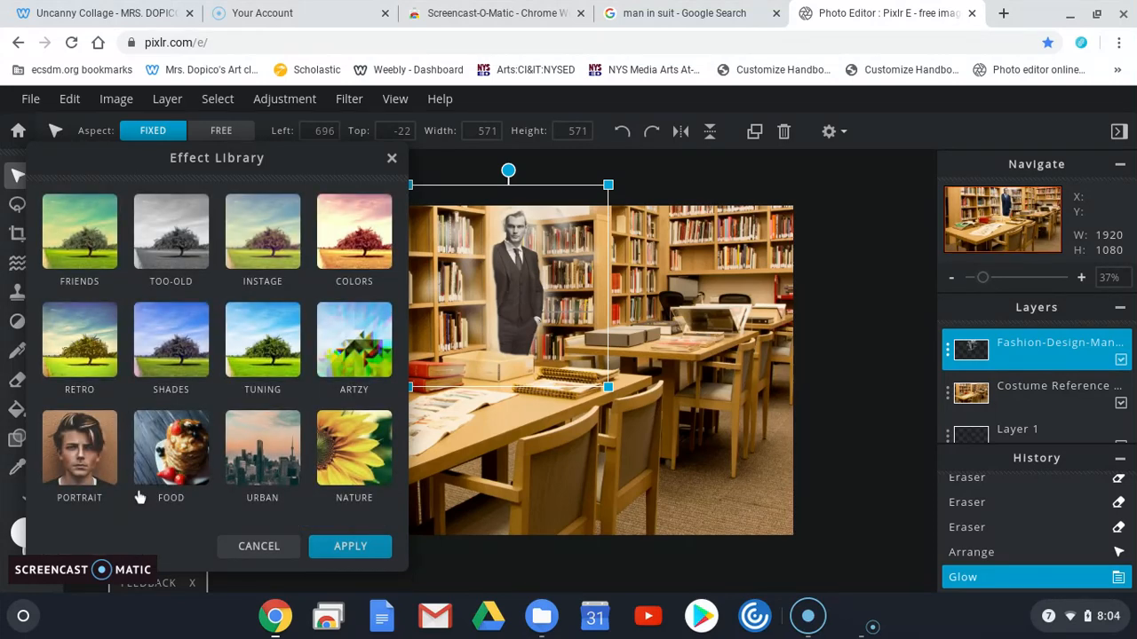
{"action": "left_click", "coordinate": [392, 157]}
- Try a Brightness & Contrast adjustment on the man's layer and discard it
{"action": "left_click", "coordinate": [286, 100]}
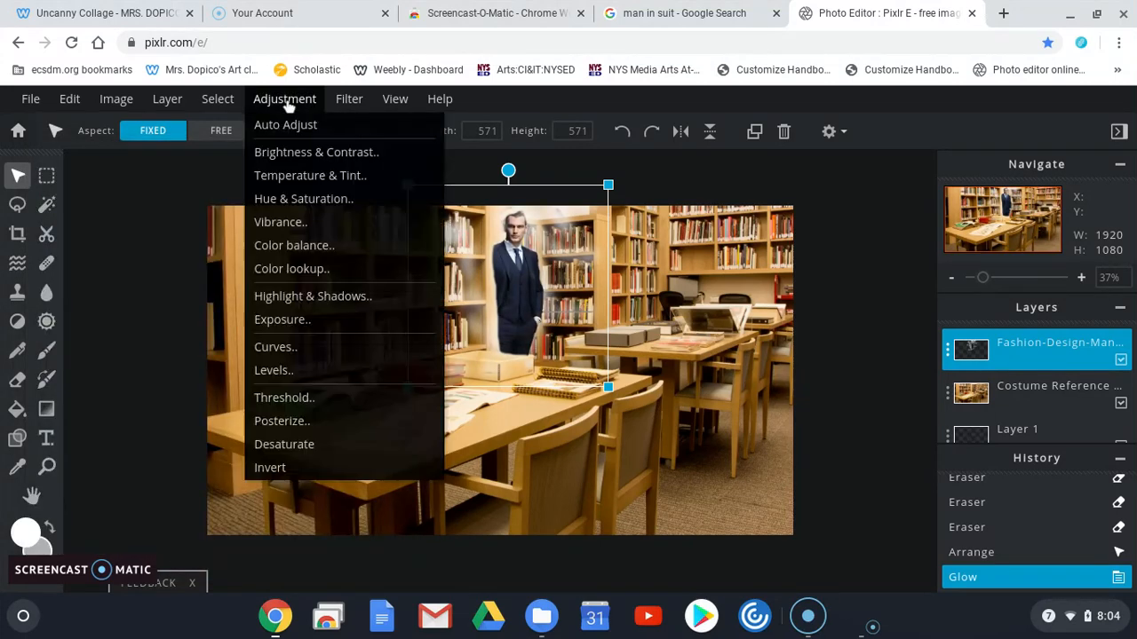
{"action": "left_click", "coordinate": [293, 99]}
{"action": "left_click", "coordinate": [284, 100]}
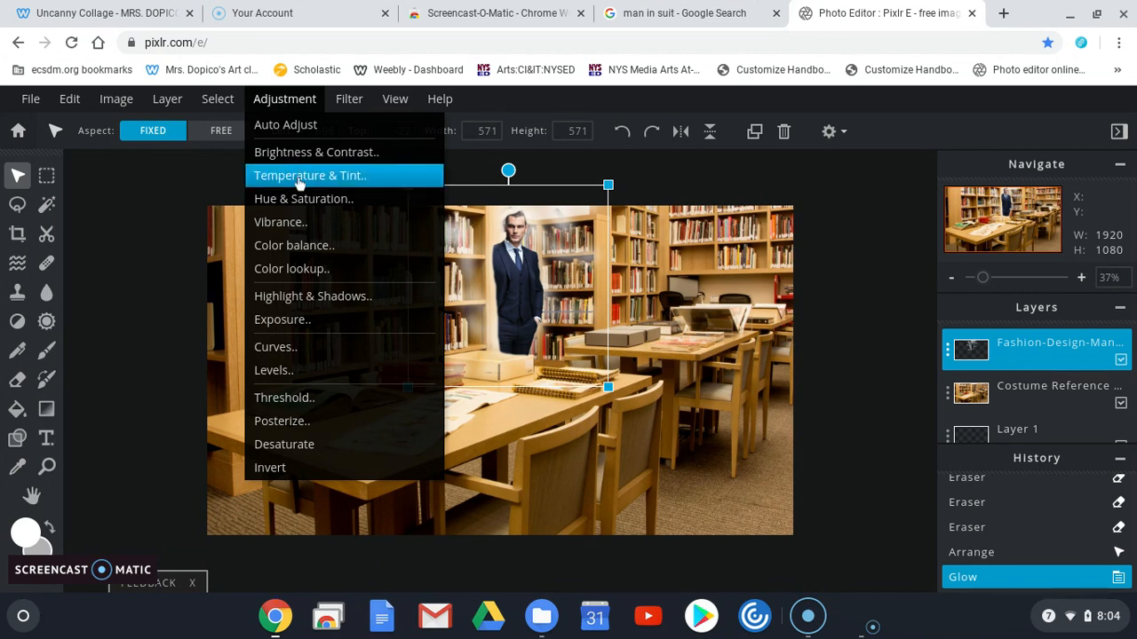
{"action": "left_click", "coordinate": [307, 152]}
{"action": "left_click_drag", "start_coordinate": [217, 376], "coordinate": [274, 396]}
{"action": "left_click", "coordinate": [249, 481]}
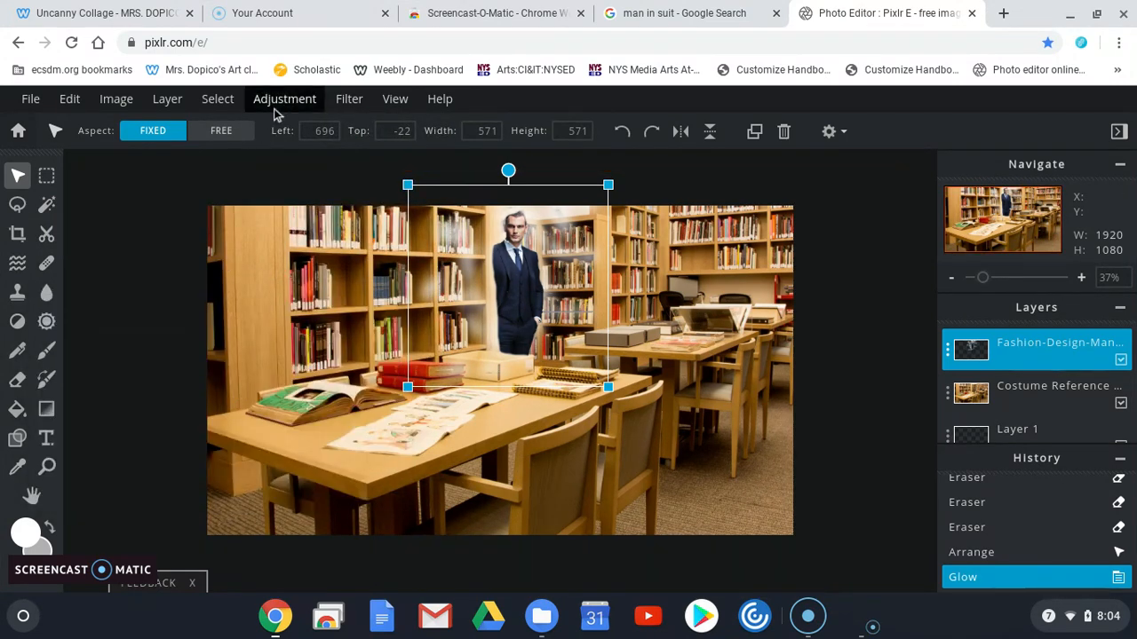
- Try a Hue & Saturation adjustment with Colorize enabled on the man's layer and discard it
{"action": "left_click", "coordinate": [280, 99]}
{"action": "left_click", "coordinate": [316, 213]}
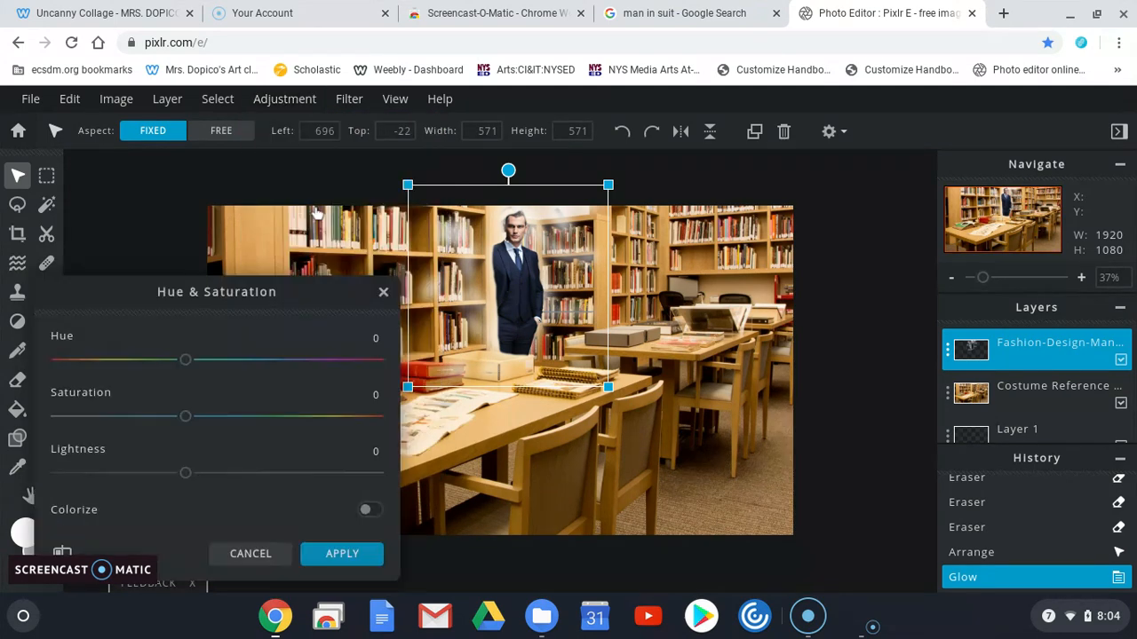
{"action": "mouse_move", "coordinate": [206, 371]}
{"action": "left_mouse_down"}
{"action": "mouse_move", "coordinate": [276, 374]}
{"action": "mouse_move", "coordinate": [198, 373]}
{"action": "mouse_move", "coordinate": [212, 365]}
{"action": "left_mouse_up"}
{"action": "left_click_drag", "start_coordinate": [217, 416], "coordinate": [299, 417]}
{"action": "left_click", "coordinate": [368, 512]}
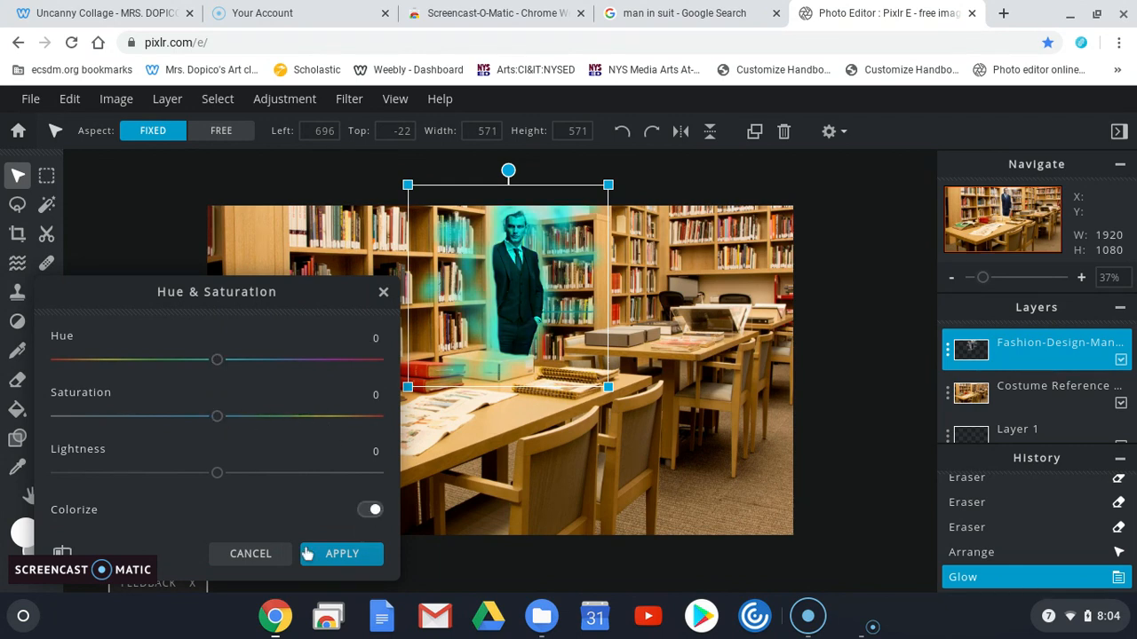
{"action": "left_click", "coordinate": [280, 561]}
- Try a Levels adjustment with midtones at 0.7 on the man's layer and discard it
{"action": "left_click", "coordinate": [284, 99]}
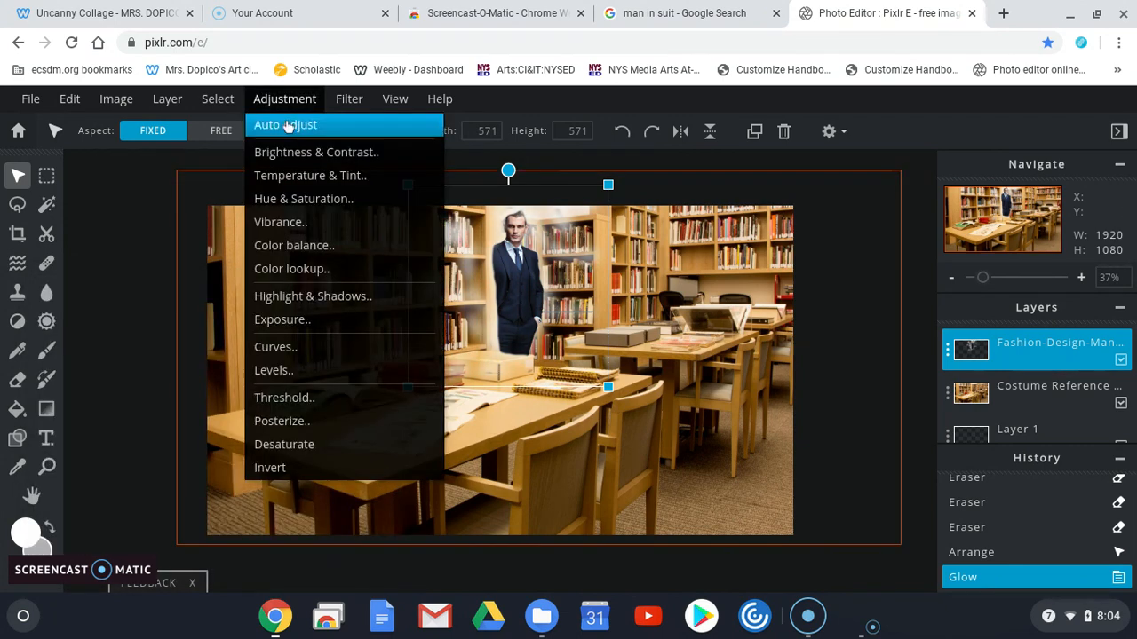
{"action": "left_click", "coordinate": [334, 370]}
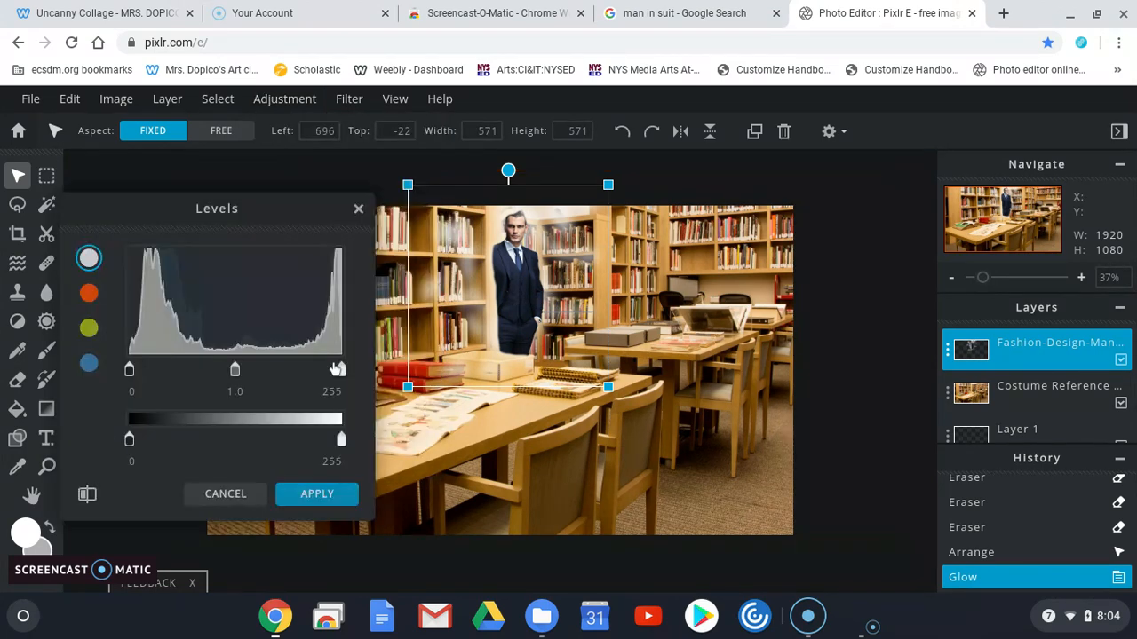
{"action": "left_click_drag", "start_coordinate": [233, 369], "coordinate": [219, 369]}
{"action": "mouse_move", "coordinate": [130, 369]}
{"action": "left_mouse_down"}
{"action": "mouse_move", "coordinate": [157, 369]}
{"action": "mouse_move", "coordinate": [131, 370]}
{"action": "left_mouse_up"}
{"action": "left_click_drag", "start_coordinate": [341, 371], "coordinate": [405, 385]}
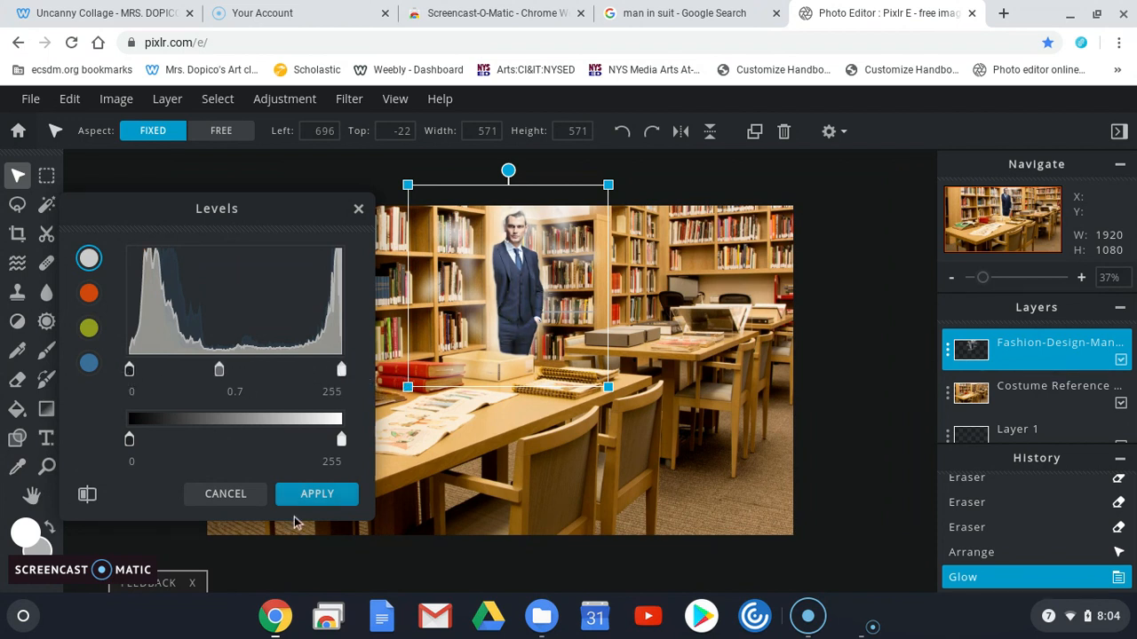
{"action": "left_click", "coordinate": [235, 493]}
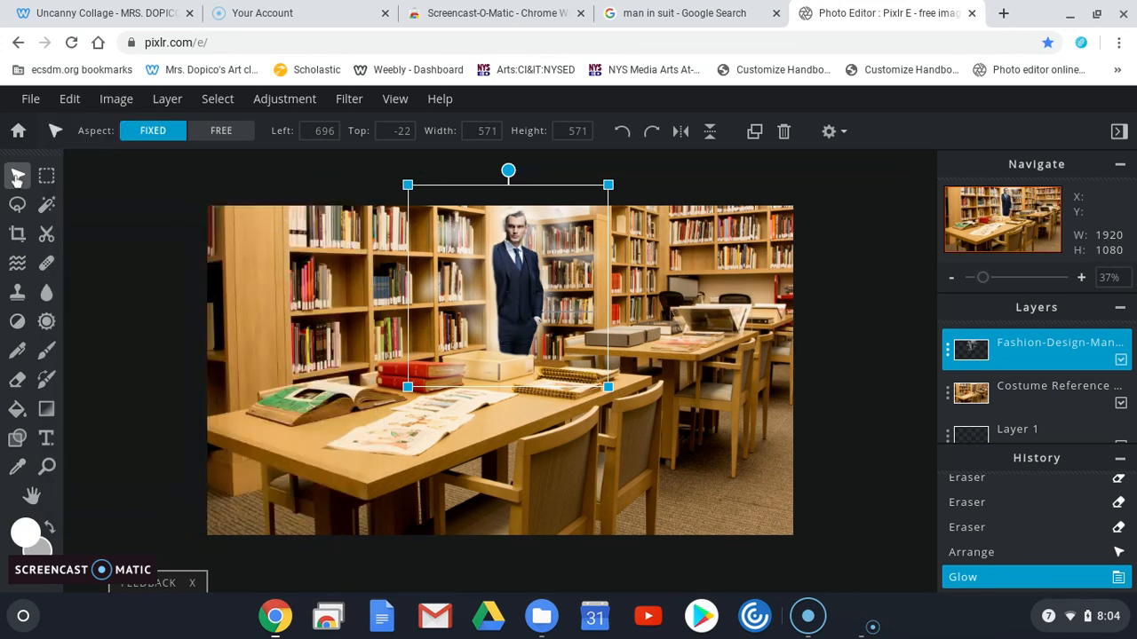
- Merge the man and library layers into a single Background layer and unlock it
{"action": "left_click", "coordinate": [112, 227]}
{"action": "left_click", "coordinate": [1057, 344]}
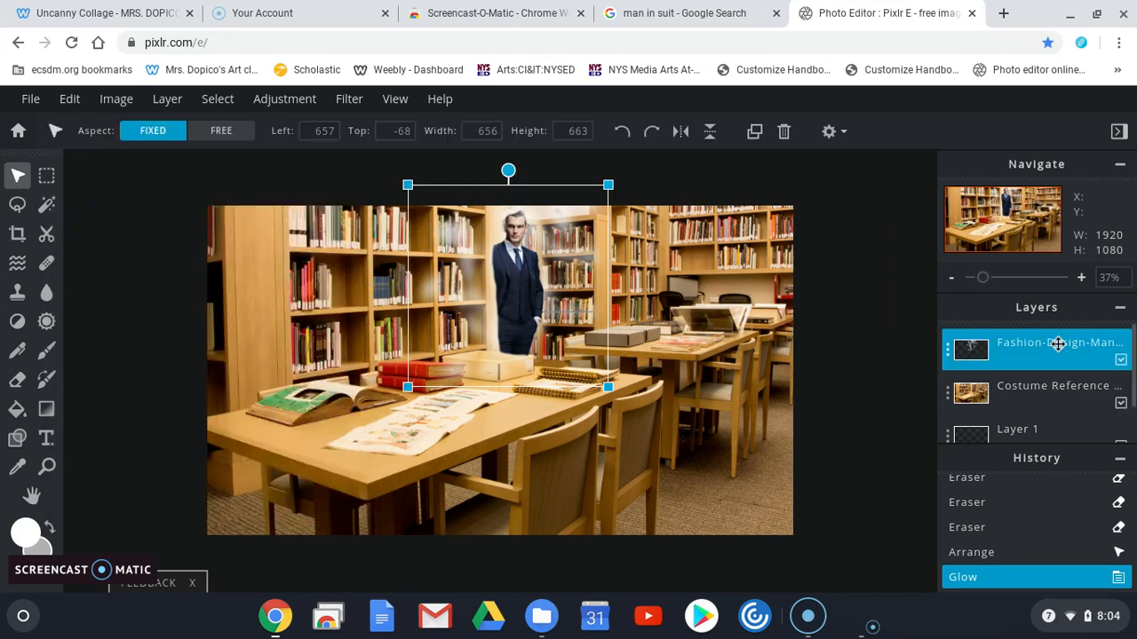
{"action": "key", "text": "shift"}
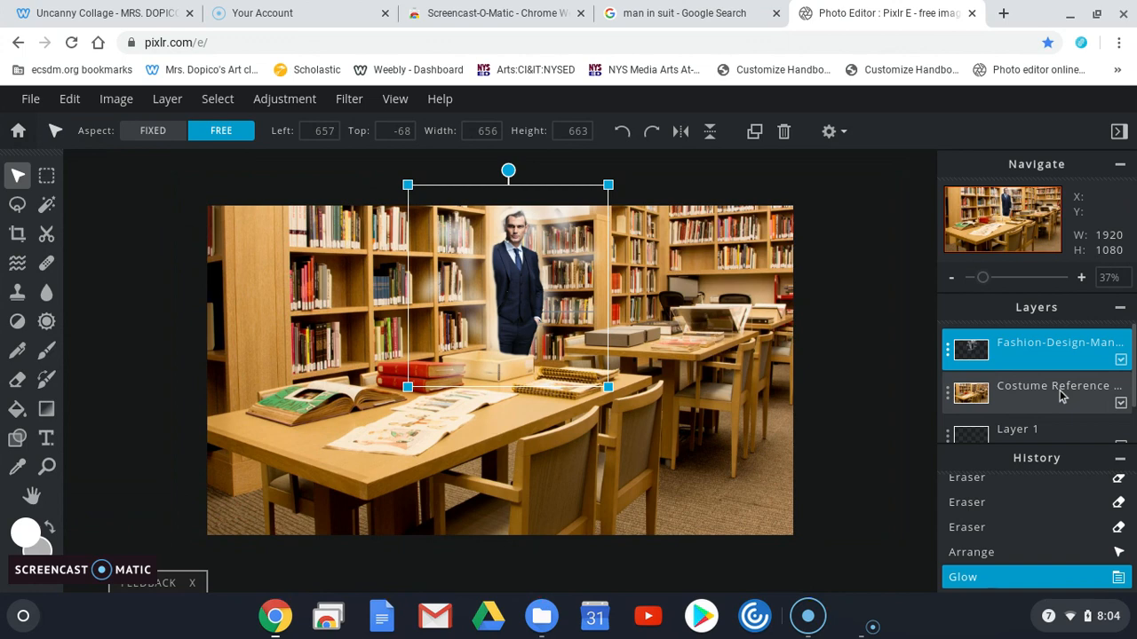
{"action": "left_click", "coordinate": [1064, 357]}
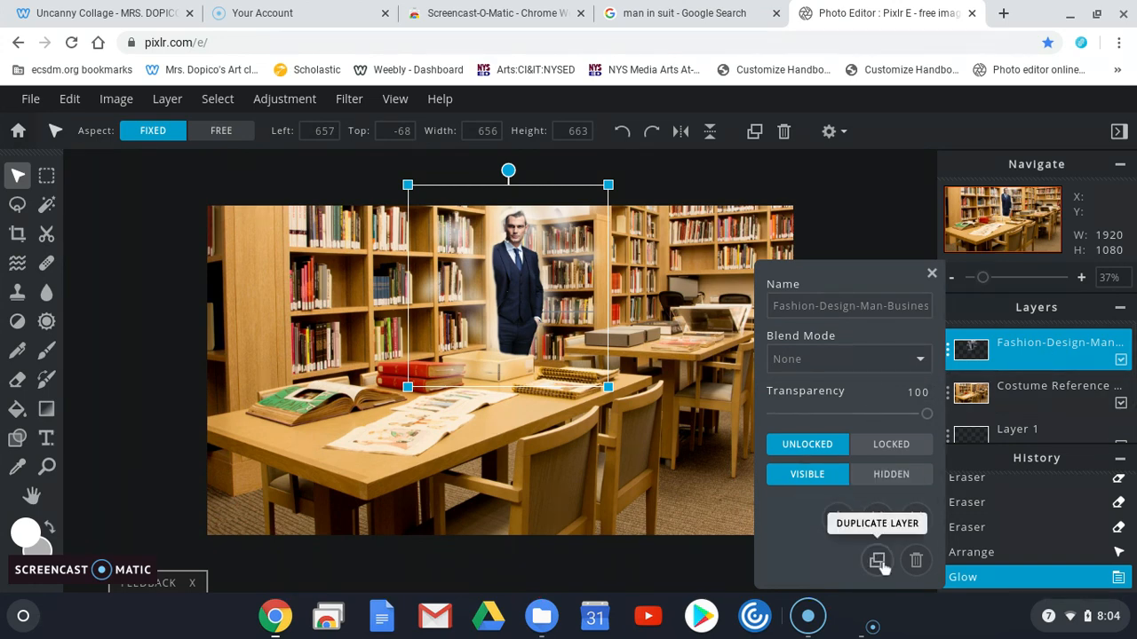
{"action": "left_click", "coordinate": [916, 518]}
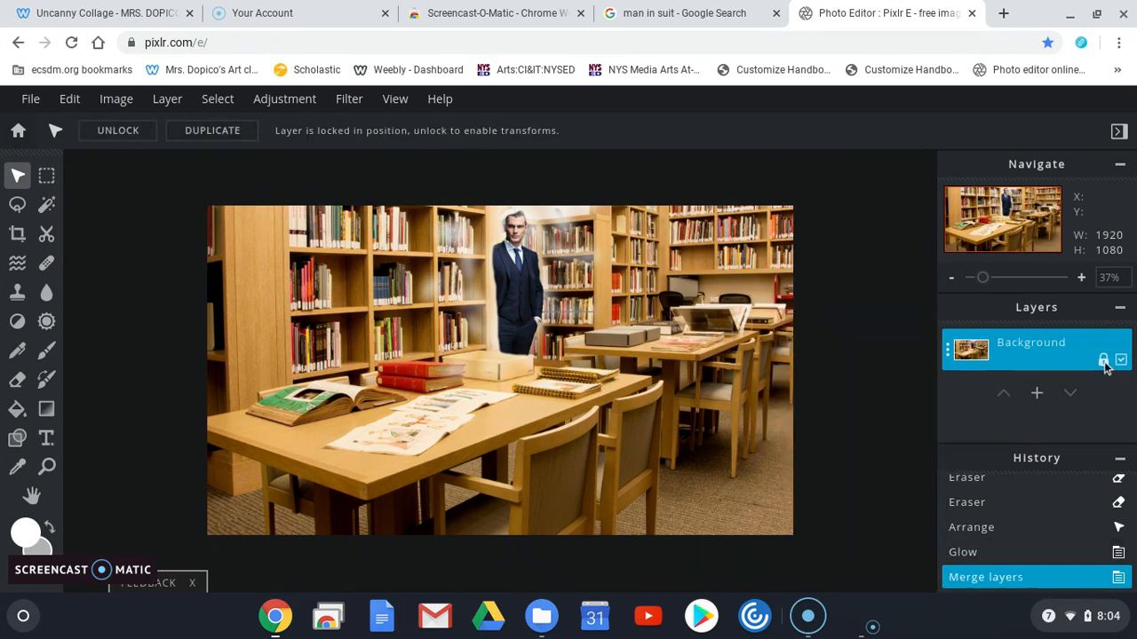
{"action": "left_click", "coordinate": [1103, 360]}
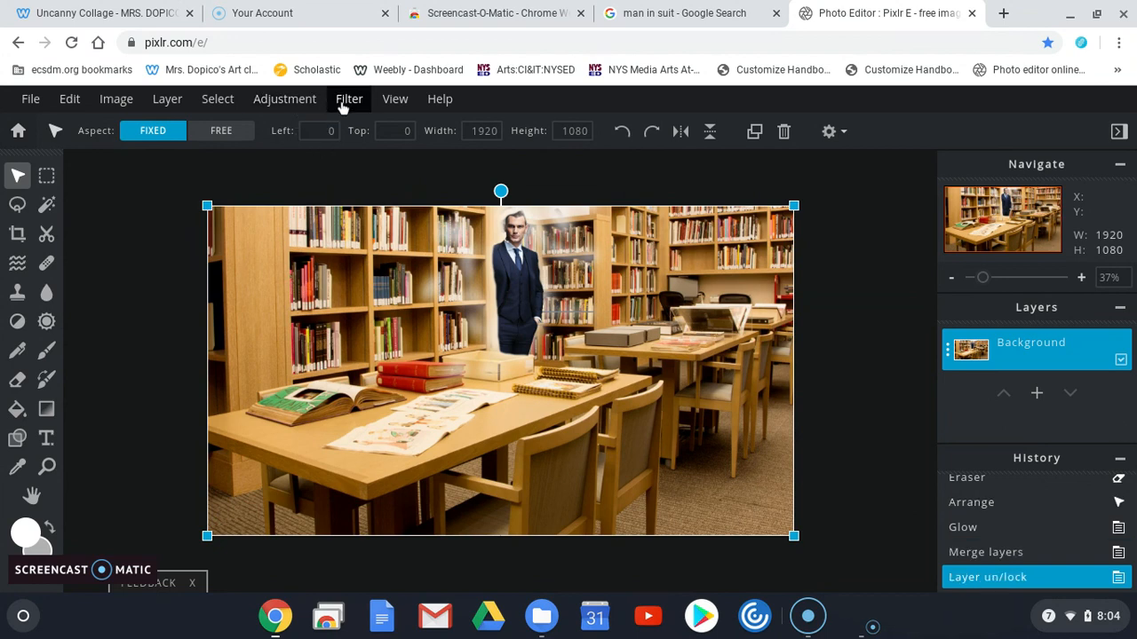
- Preview the Instage effects Doris, Coco, Borg, Carl and Doug from the Effect Library on the merged image
{"action": "left_click", "coordinate": [346, 99]}
{"action": "left_click", "coordinate": [350, 126]}
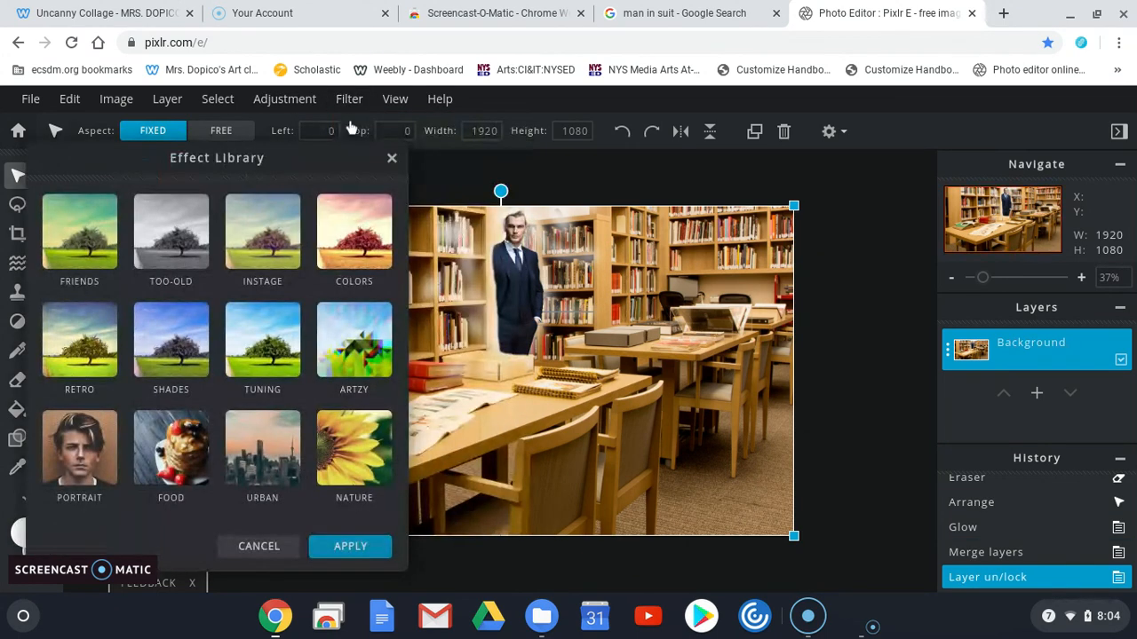
{"action": "left_click", "coordinate": [275, 253]}
{"action": "left_click", "coordinate": [309, 404]}
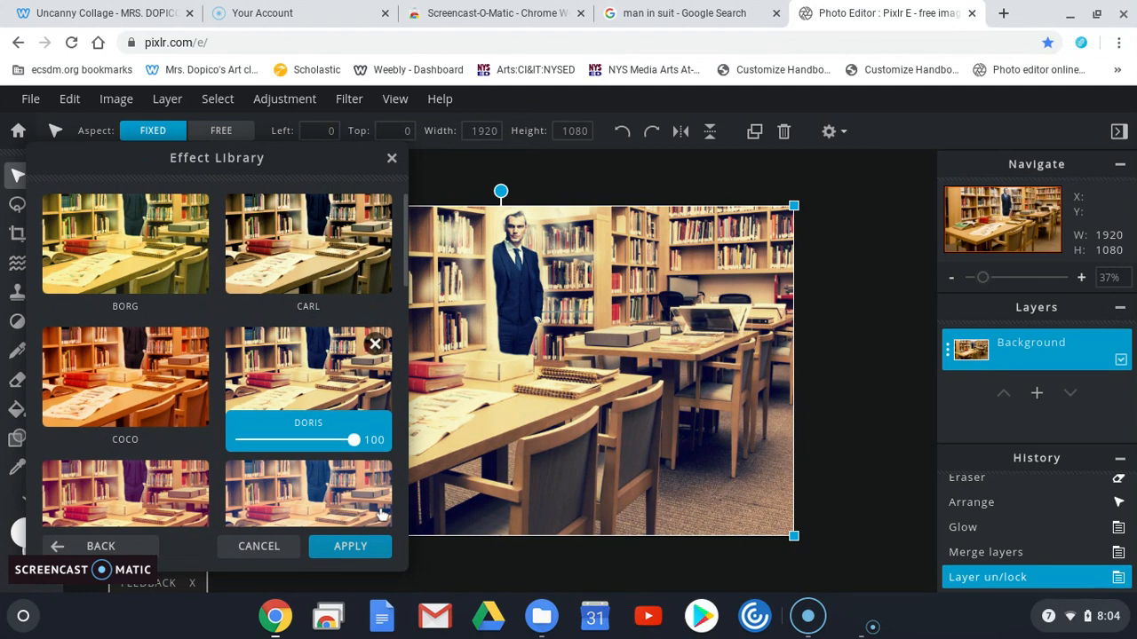
{"action": "left_click", "coordinate": [182, 369]}
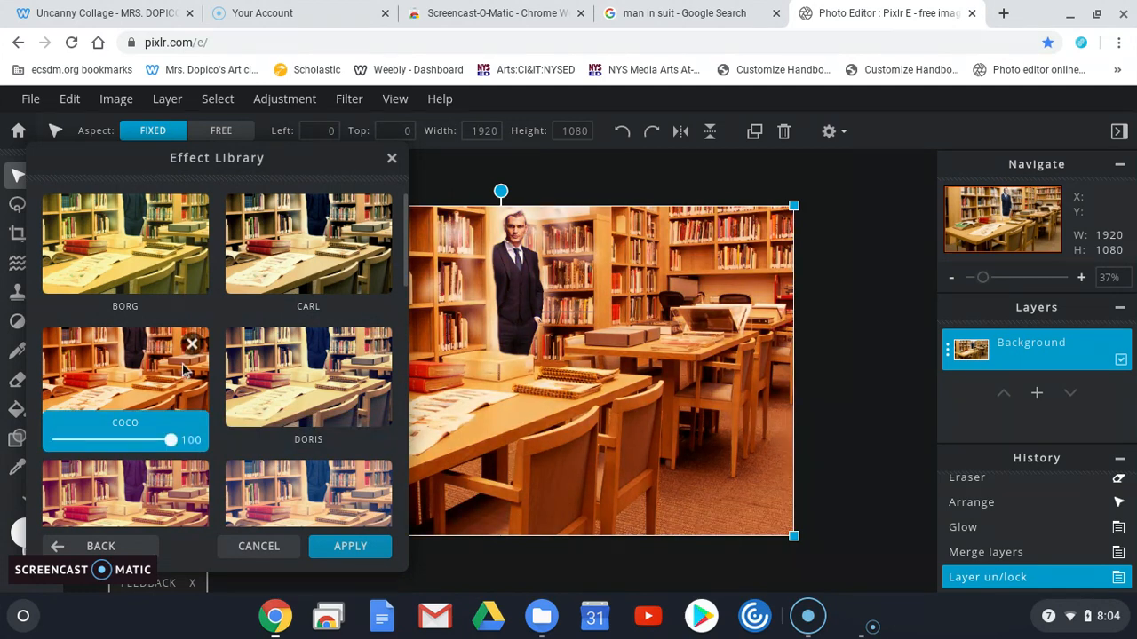
{"action": "left_click", "coordinate": [200, 256]}
{"action": "left_click", "coordinate": [311, 275]}
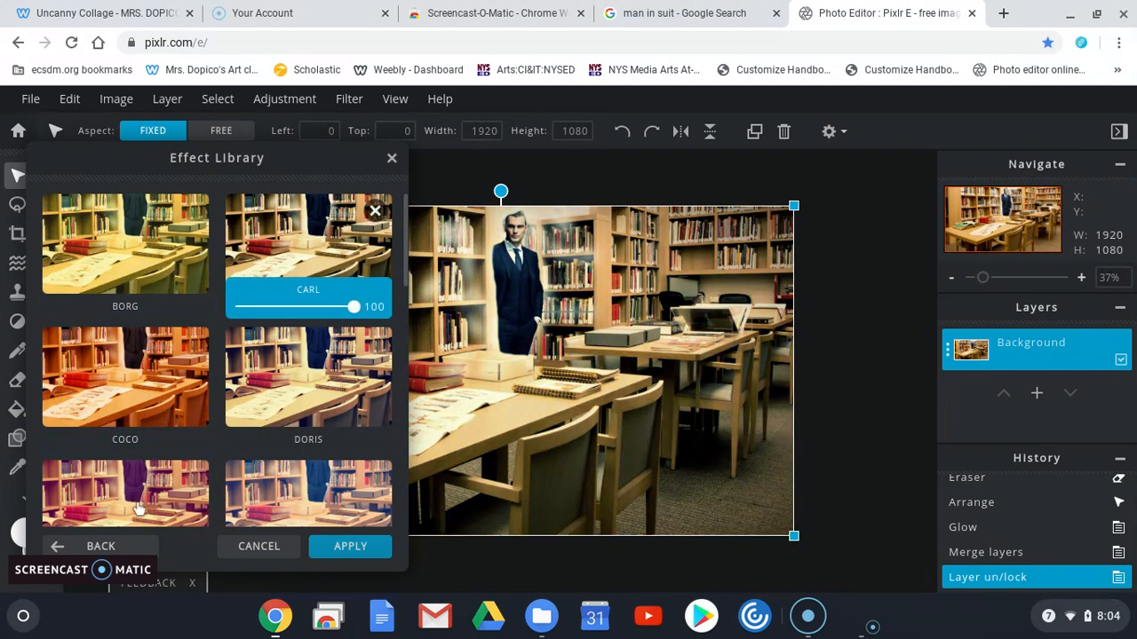
{"action": "left_click", "coordinate": [169, 493]}
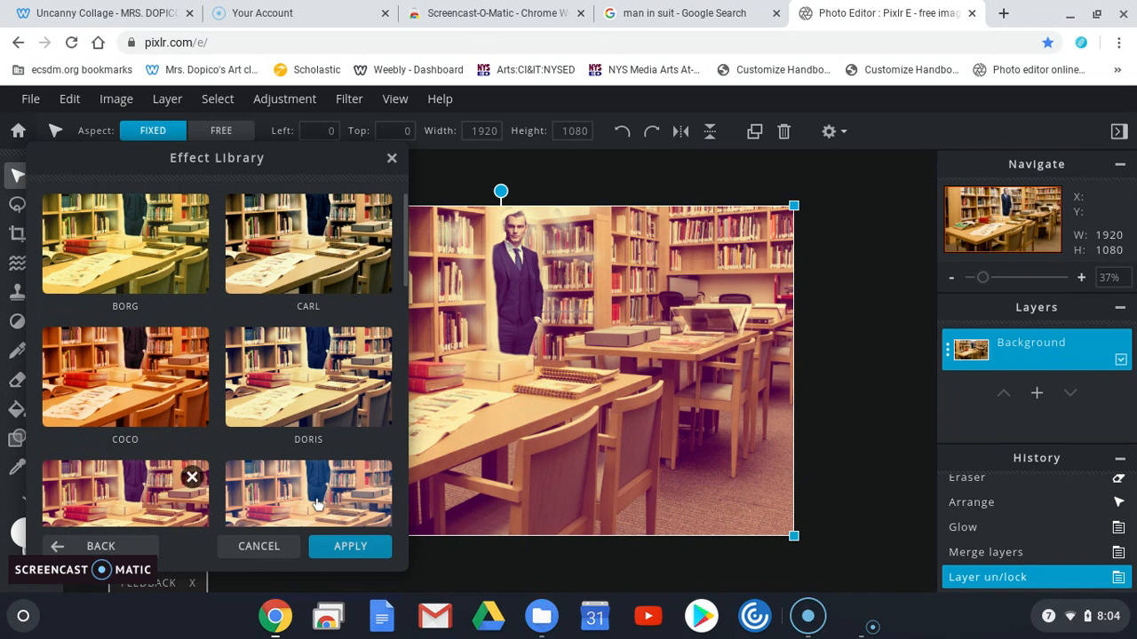
- Compare the Earl effect with Kevin, Doug and other Instage effects, and apply Earl at 100 to the merged image
{"action": "left_click", "coordinate": [317, 504]}
{"action": "scroll", "coordinate": [317, 504], "scroll_direction": "down", "scroll_amount": 3}
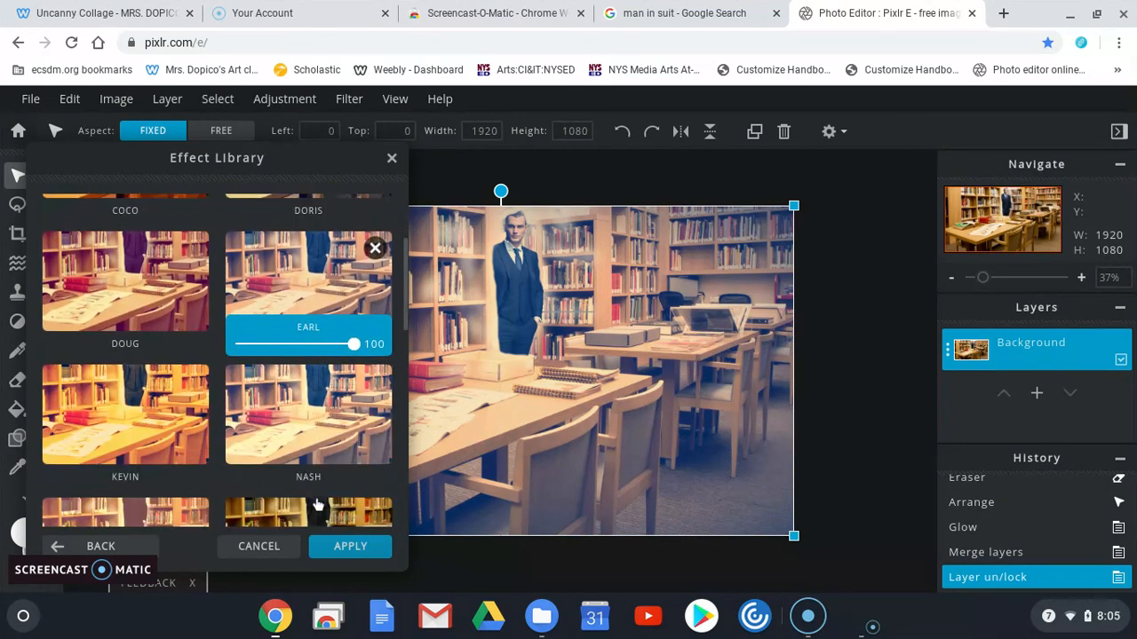
{"action": "scroll", "coordinate": [318, 505], "scroll_direction": "down", "scroll_amount": 2}
{"action": "left_click", "coordinate": [319, 500]}
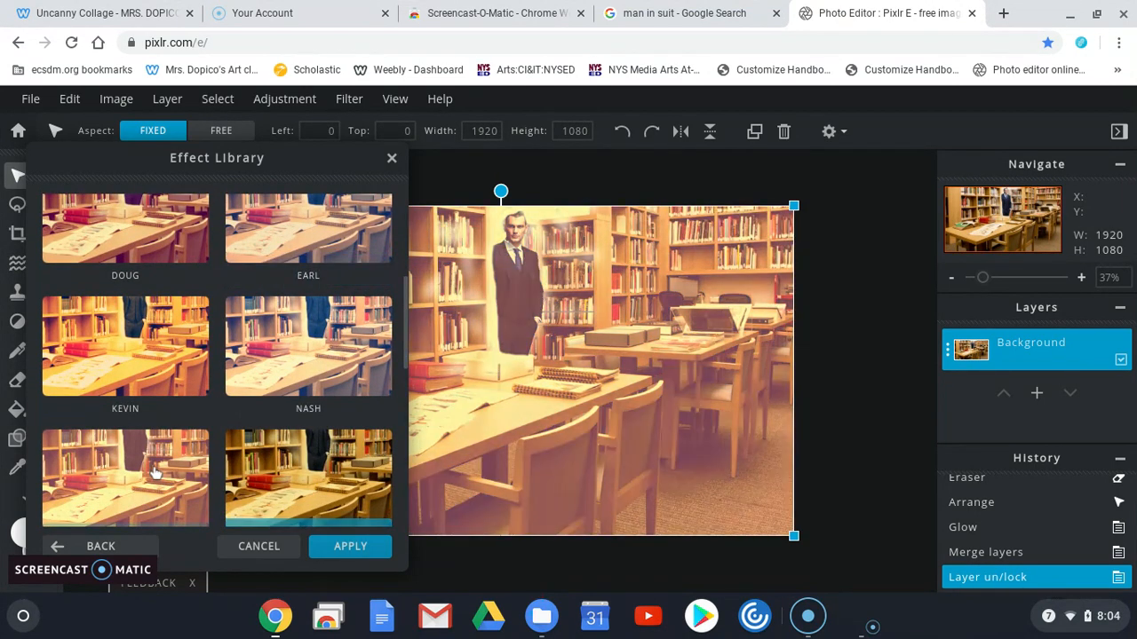
{"action": "left_click", "coordinate": [134, 351]}
{"action": "left_click", "coordinate": [142, 252]}
{"action": "left_click", "coordinate": [293, 236]}
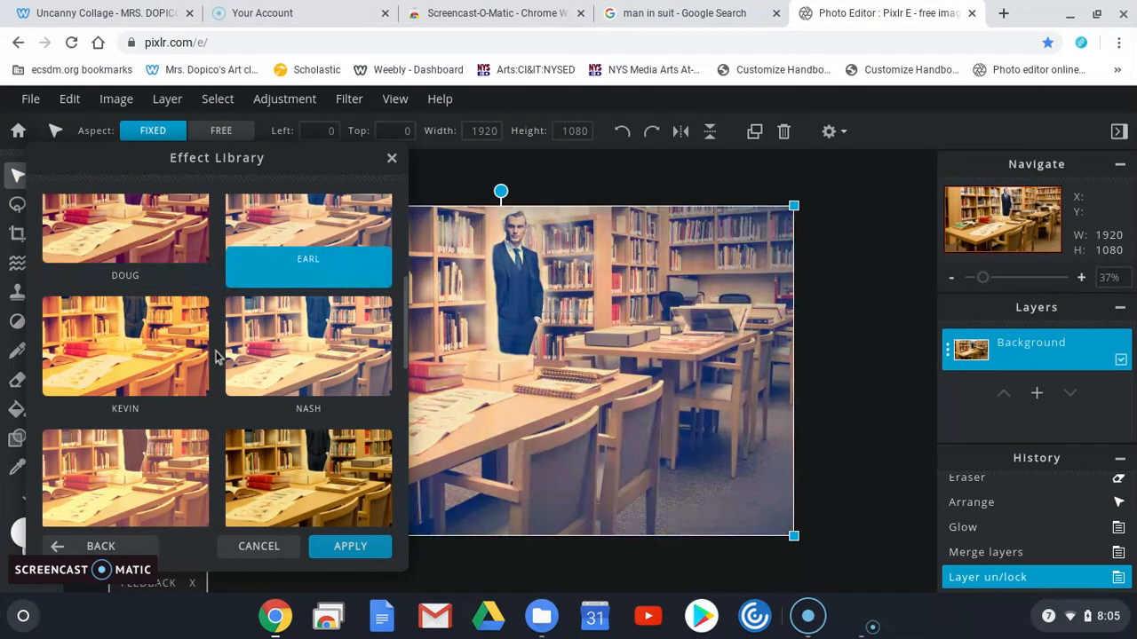
{"action": "scroll", "coordinate": [215, 355], "scroll_direction": "up", "scroll_amount": 4}
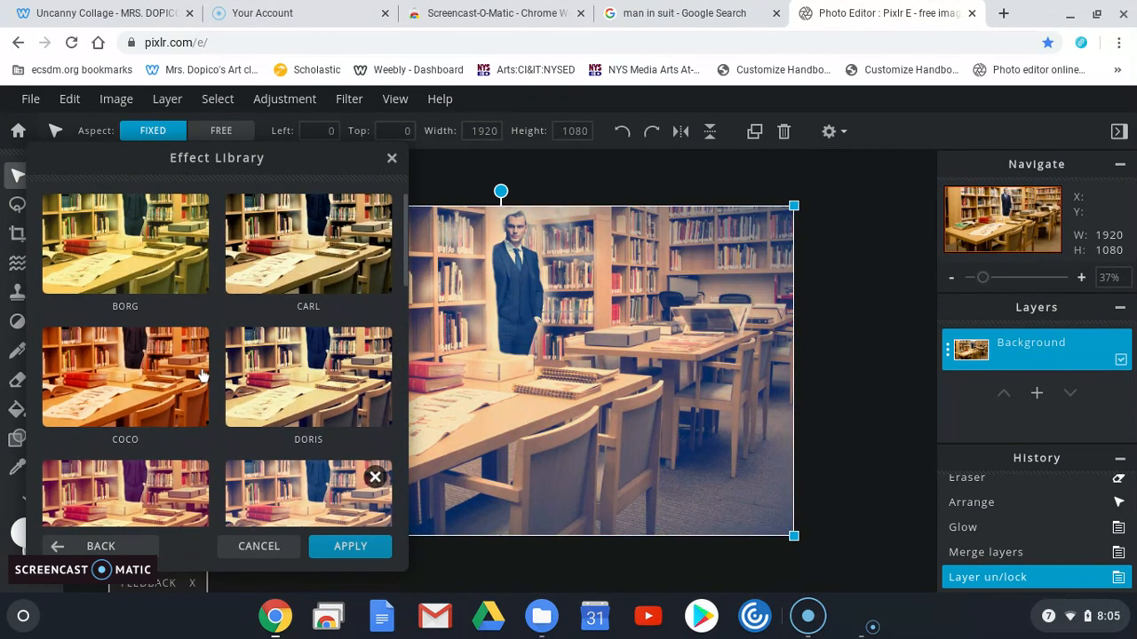
{"action": "left_click", "coordinate": [343, 554]}
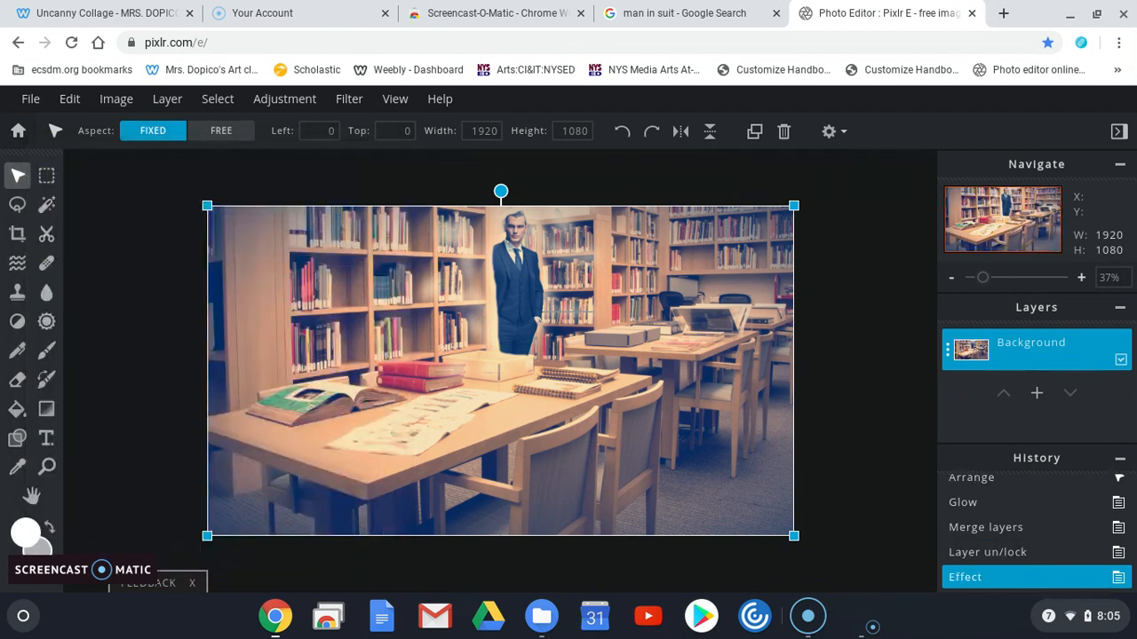
- Review the requirements on the Uncanny Collage assignment page and return to the Pixlr E collage
{"action": "left_click", "coordinate": [131, 12]}
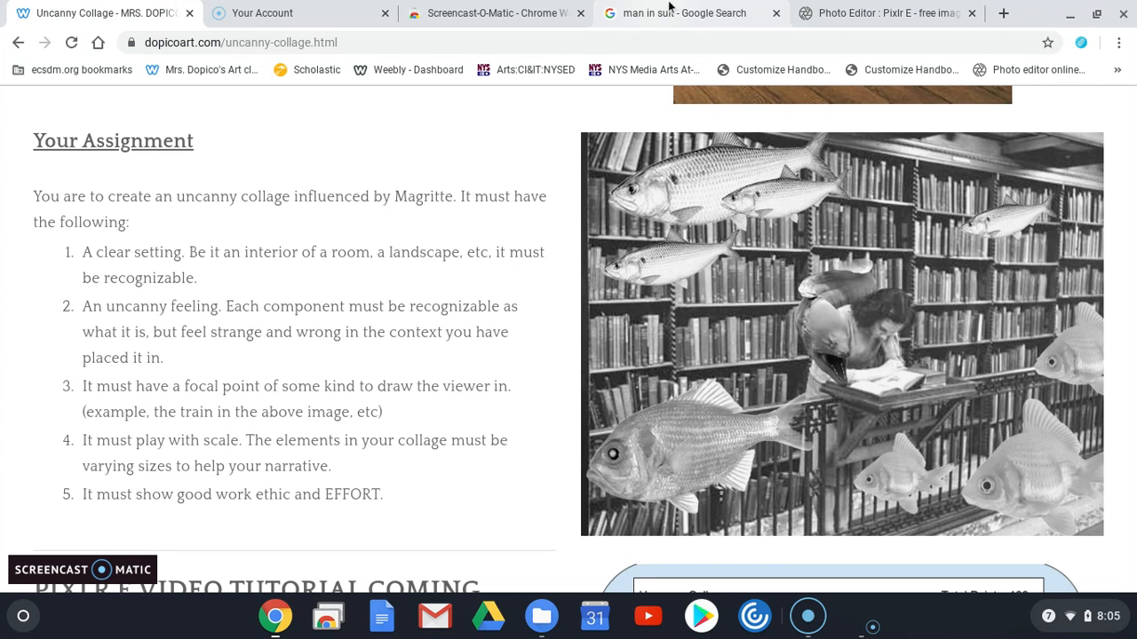
{"action": "left_click", "coordinate": [853, 12]}
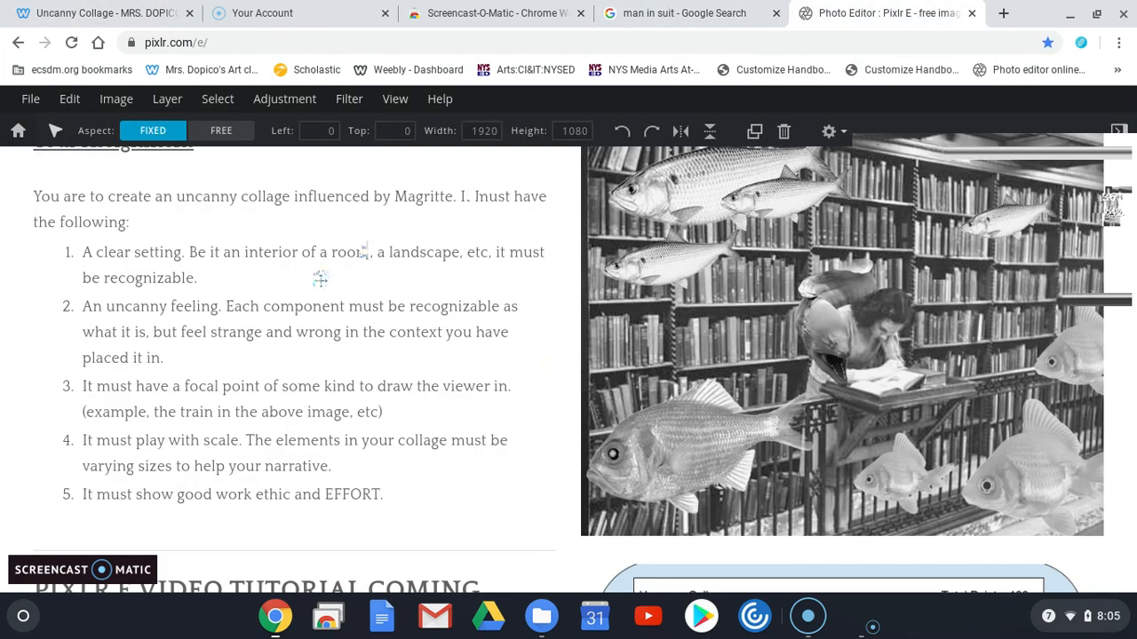
- Reread the five numbered requirements under Your Assignment on the Uncanny Collage page and go back to the Pixlr E collage
{"action": "left_click", "coordinate": [127, 12]}
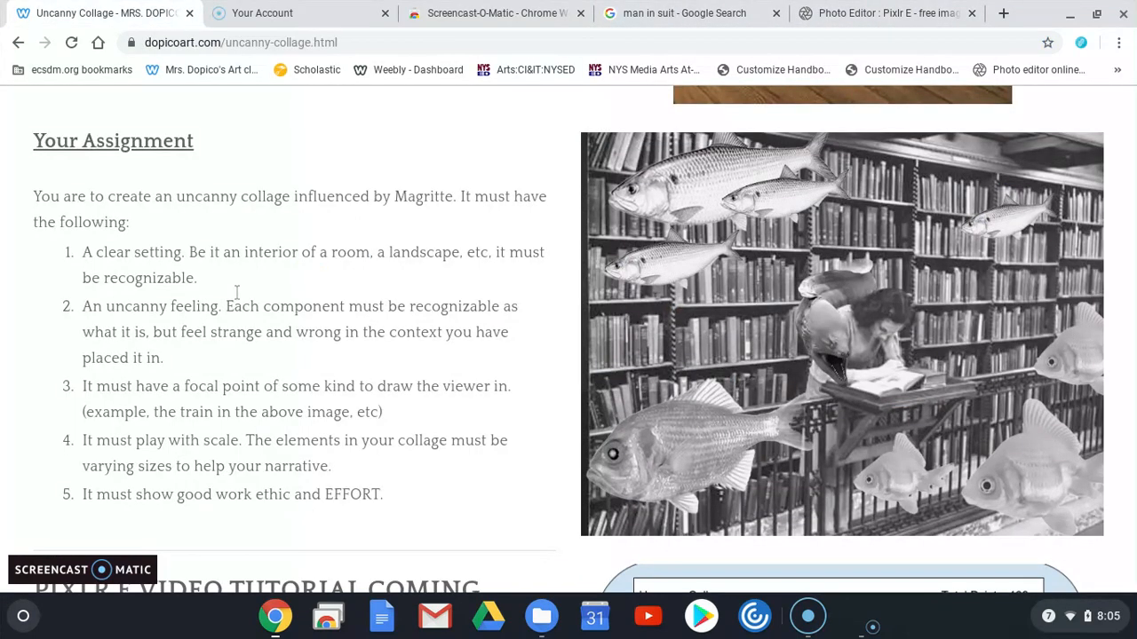
{"action": "left_click_drag", "start_coordinate": [397, 502], "coordinate": [127, 311]}
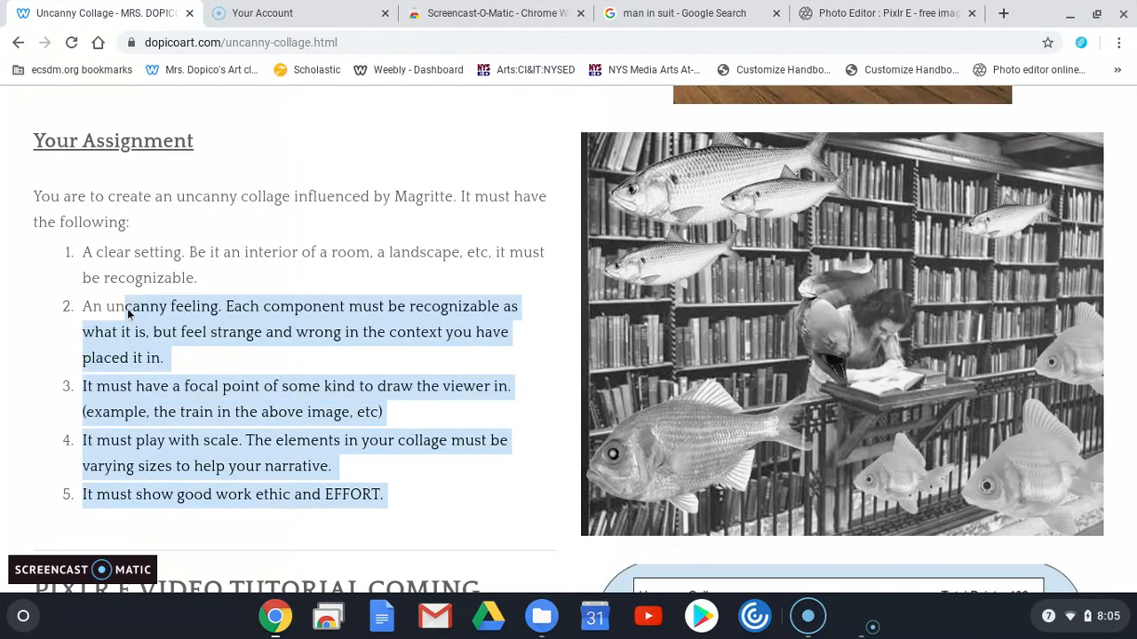
{"action": "left_click", "coordinate": [131, 301]}
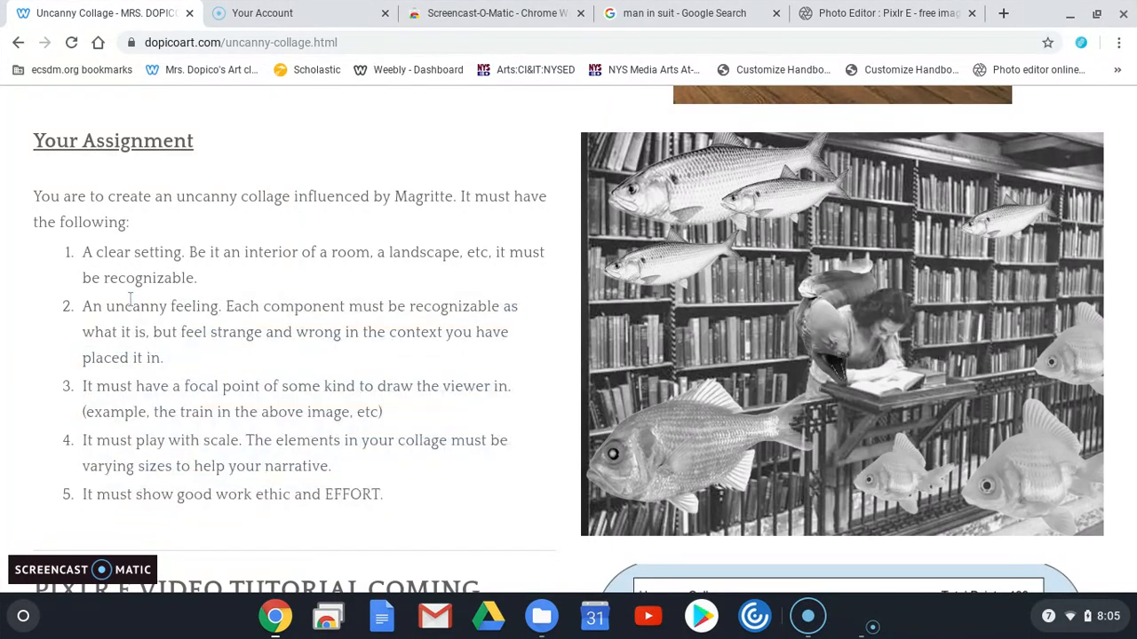
{"action": "left_click", "coordinate": [914, 9]}
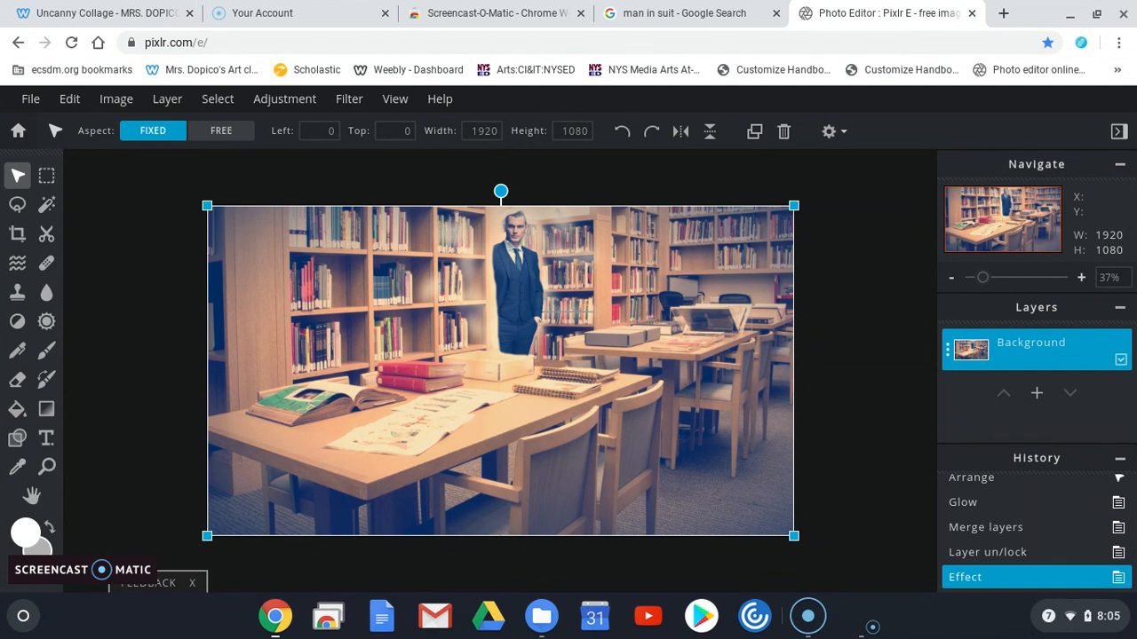
- Download the collage as a JPG named uncanny collage at 90% quality, 1920 by 1080, and show the file in the Downloads folder
{"action": "left_click", "coordinate": [31, 99]}
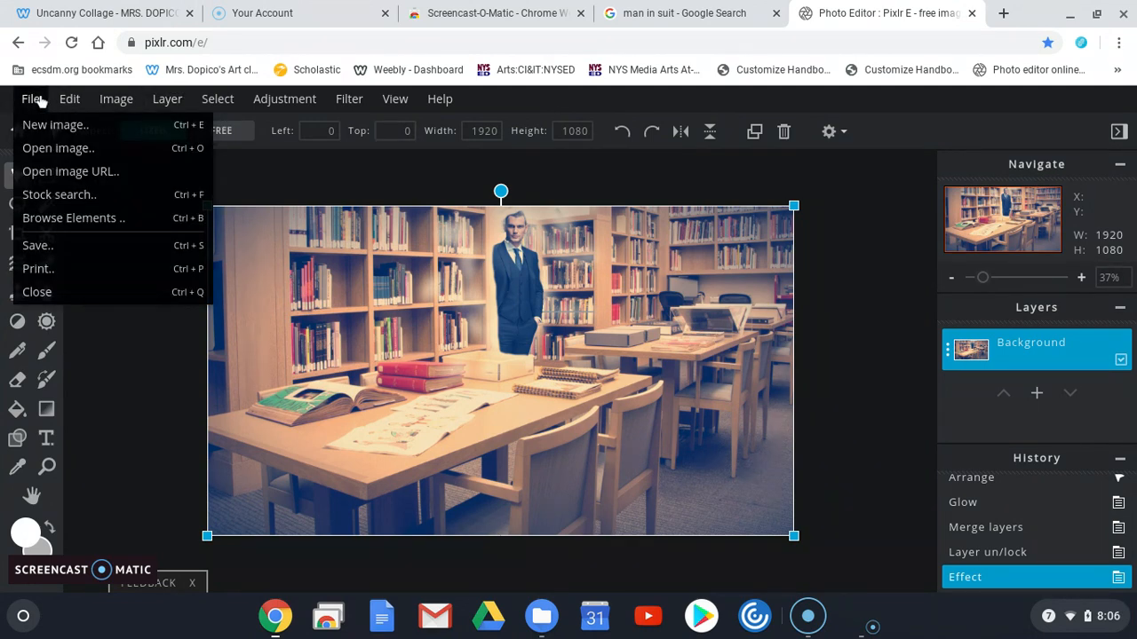
{"action": "left_click", "coordinate": [33, 246]}
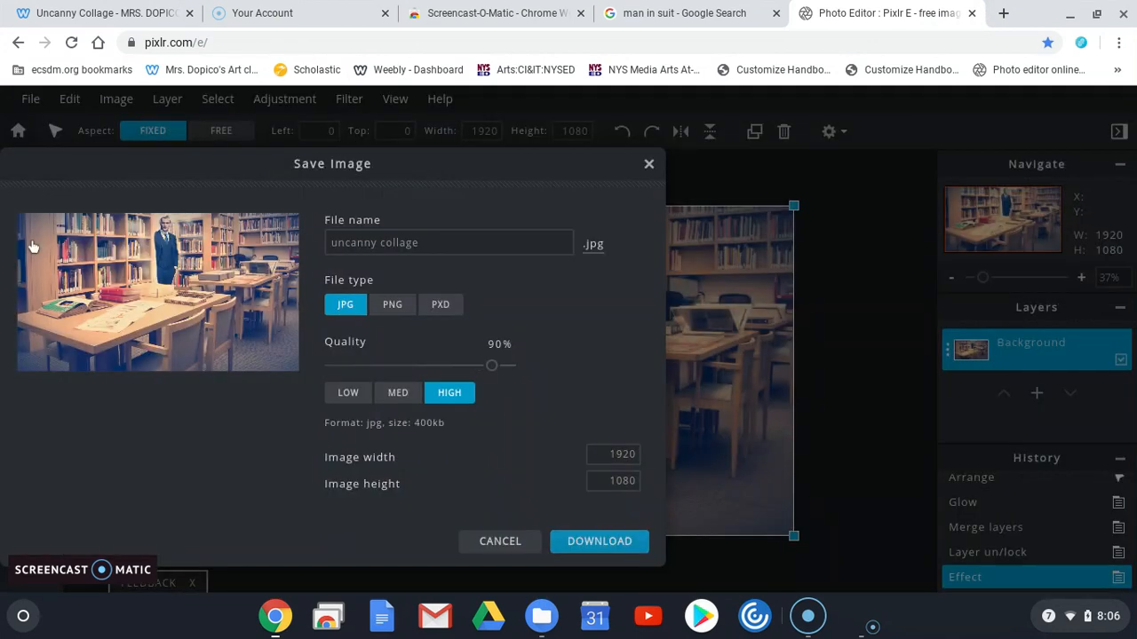
{"action": "left_click", "coordinate": [429, 244]}
{"action": "left_click", "coordinate": [598, 541]}
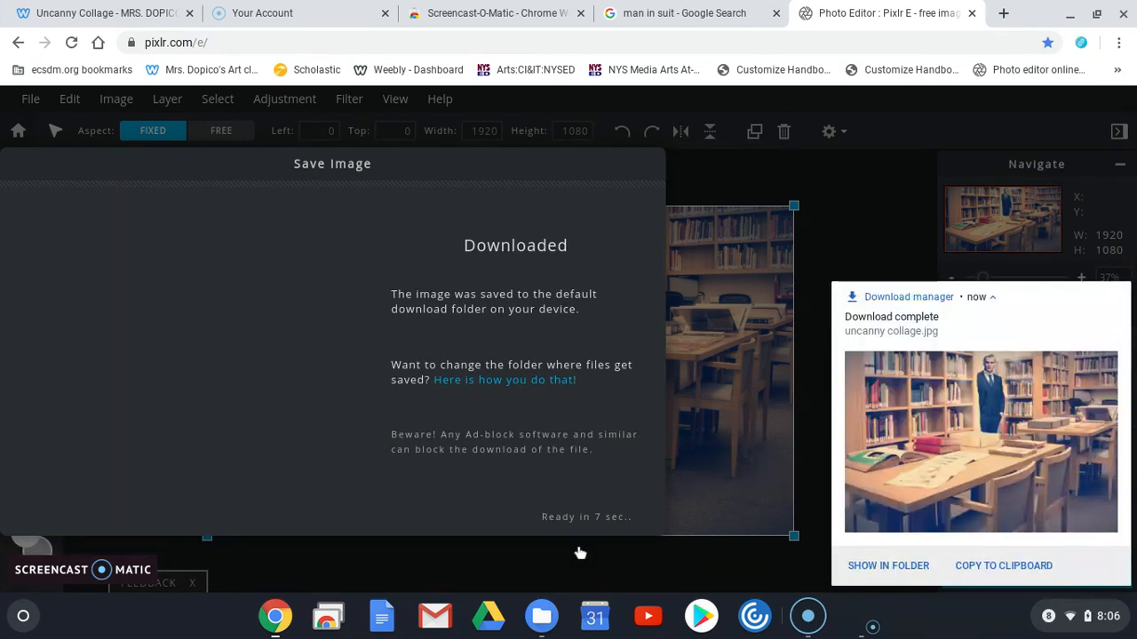
{"action": "left_click", "coordinate": [877, 565]}
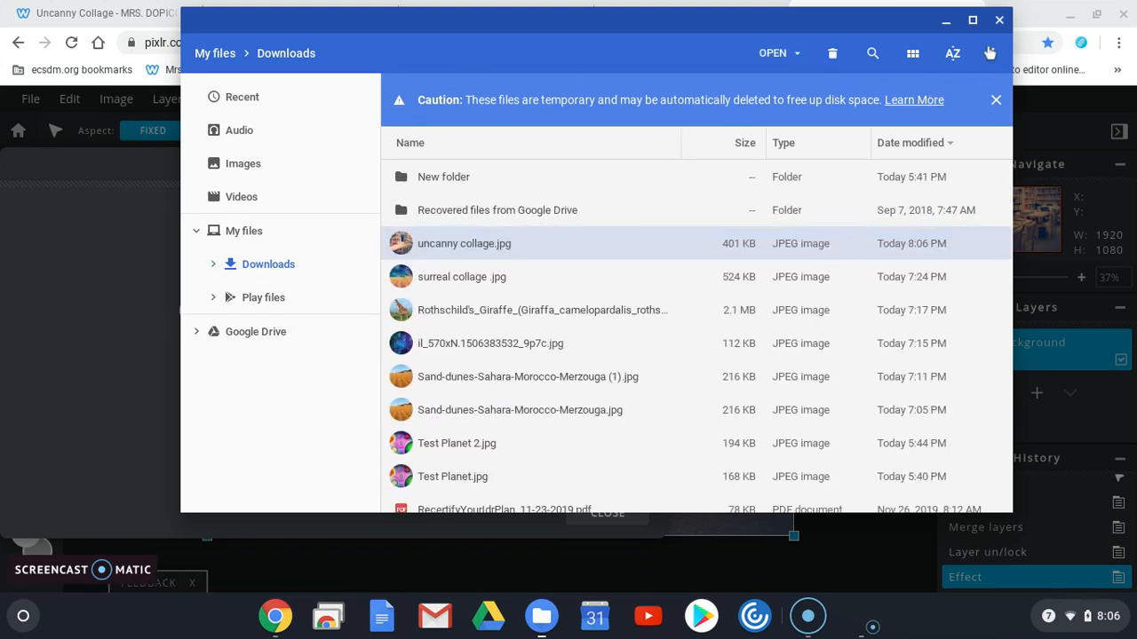
{"action": "left_click_drag", "start_coordinate": [811, 26], "coordinate": [726, 89]}
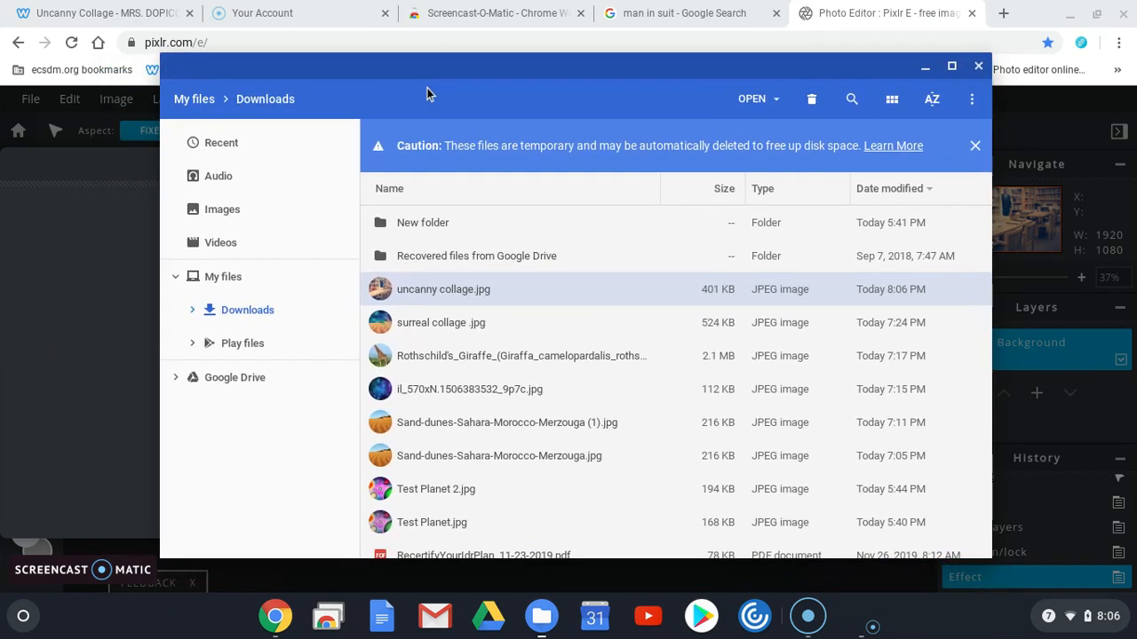
- Return to the Uncanny Collage assignment page and view the Rene Magritte introduction at its beginning
{"action": "left_click", "coordinate": [133, 18]}
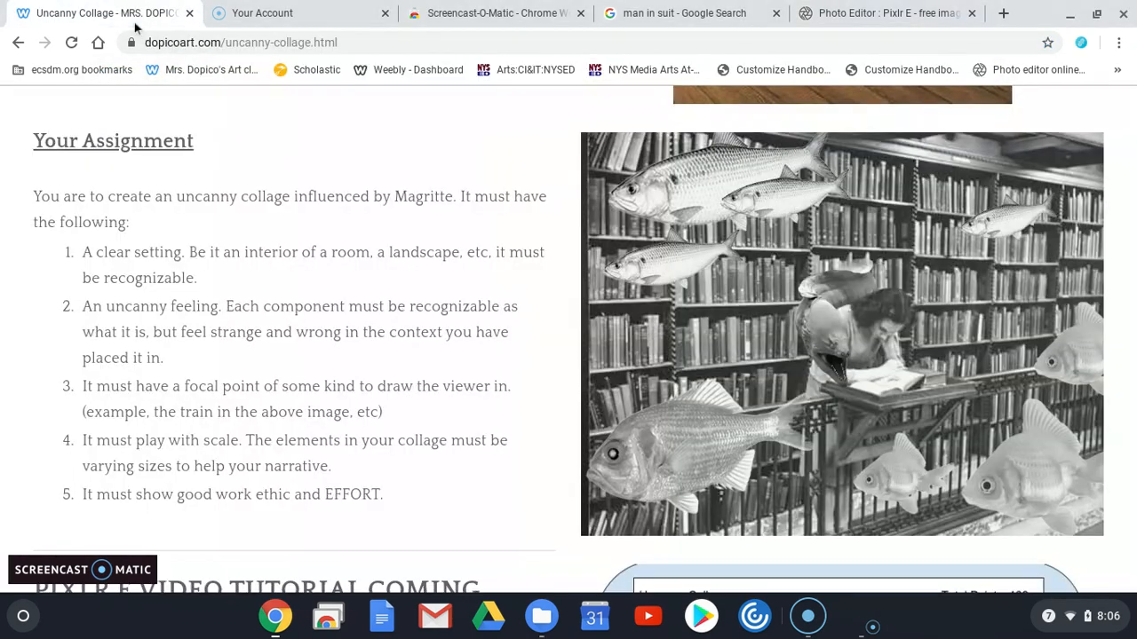
{"action": "scroll", "coordinate": [515, 387], "scroll_direction": "up", "scroll_amount": 10}
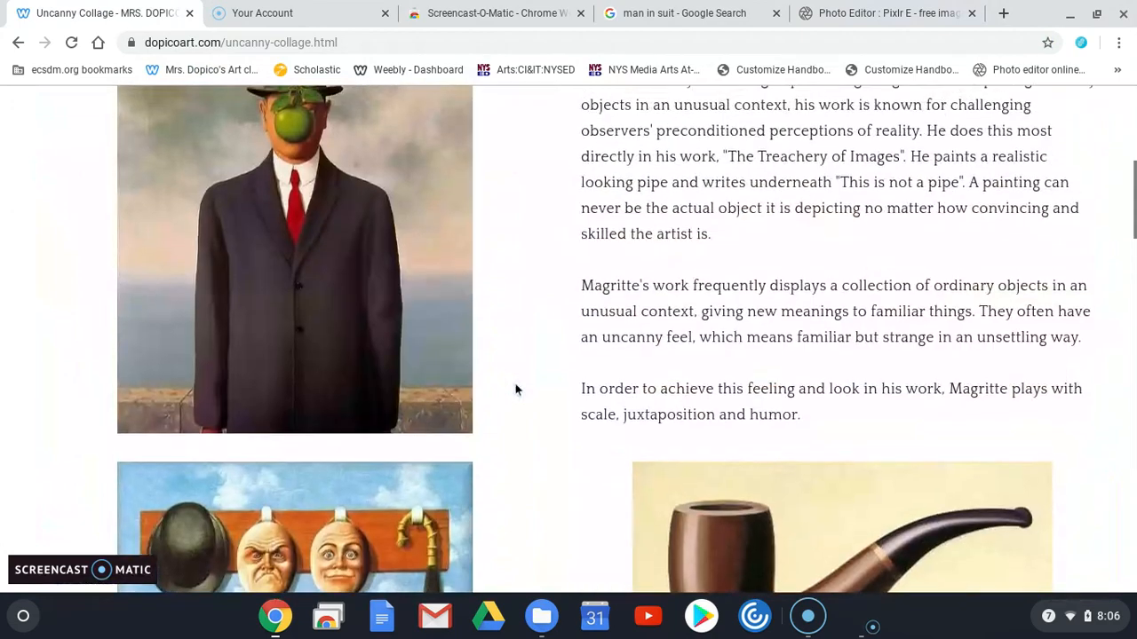
{"action": "scroll", "coordinate": [515, 388], "scroll_direction": "up", "scroll_amount": 5}
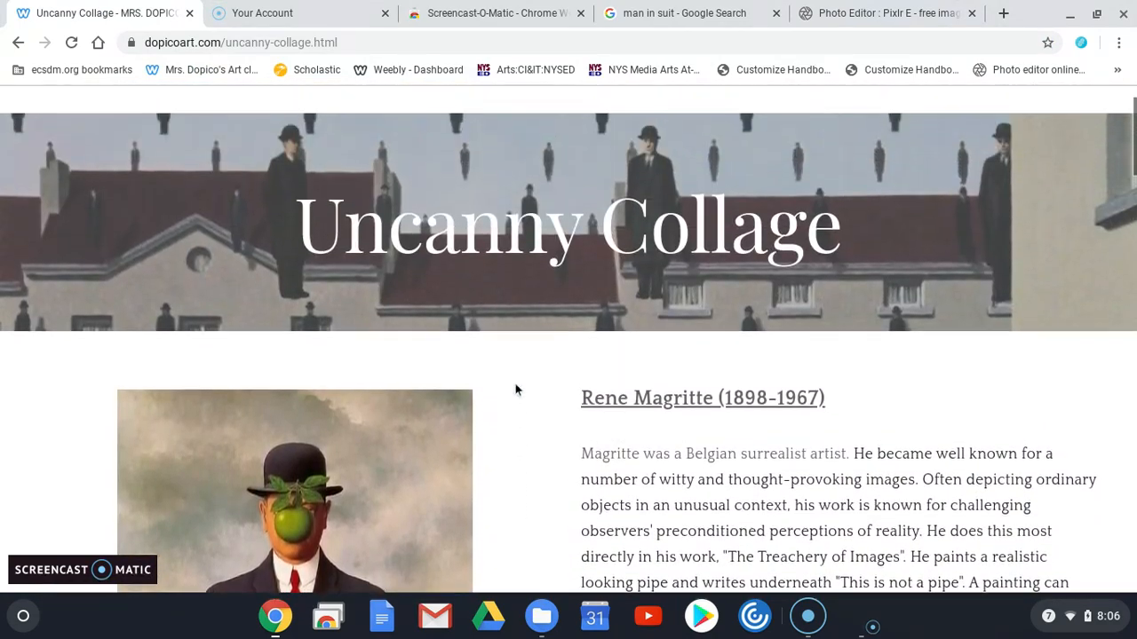